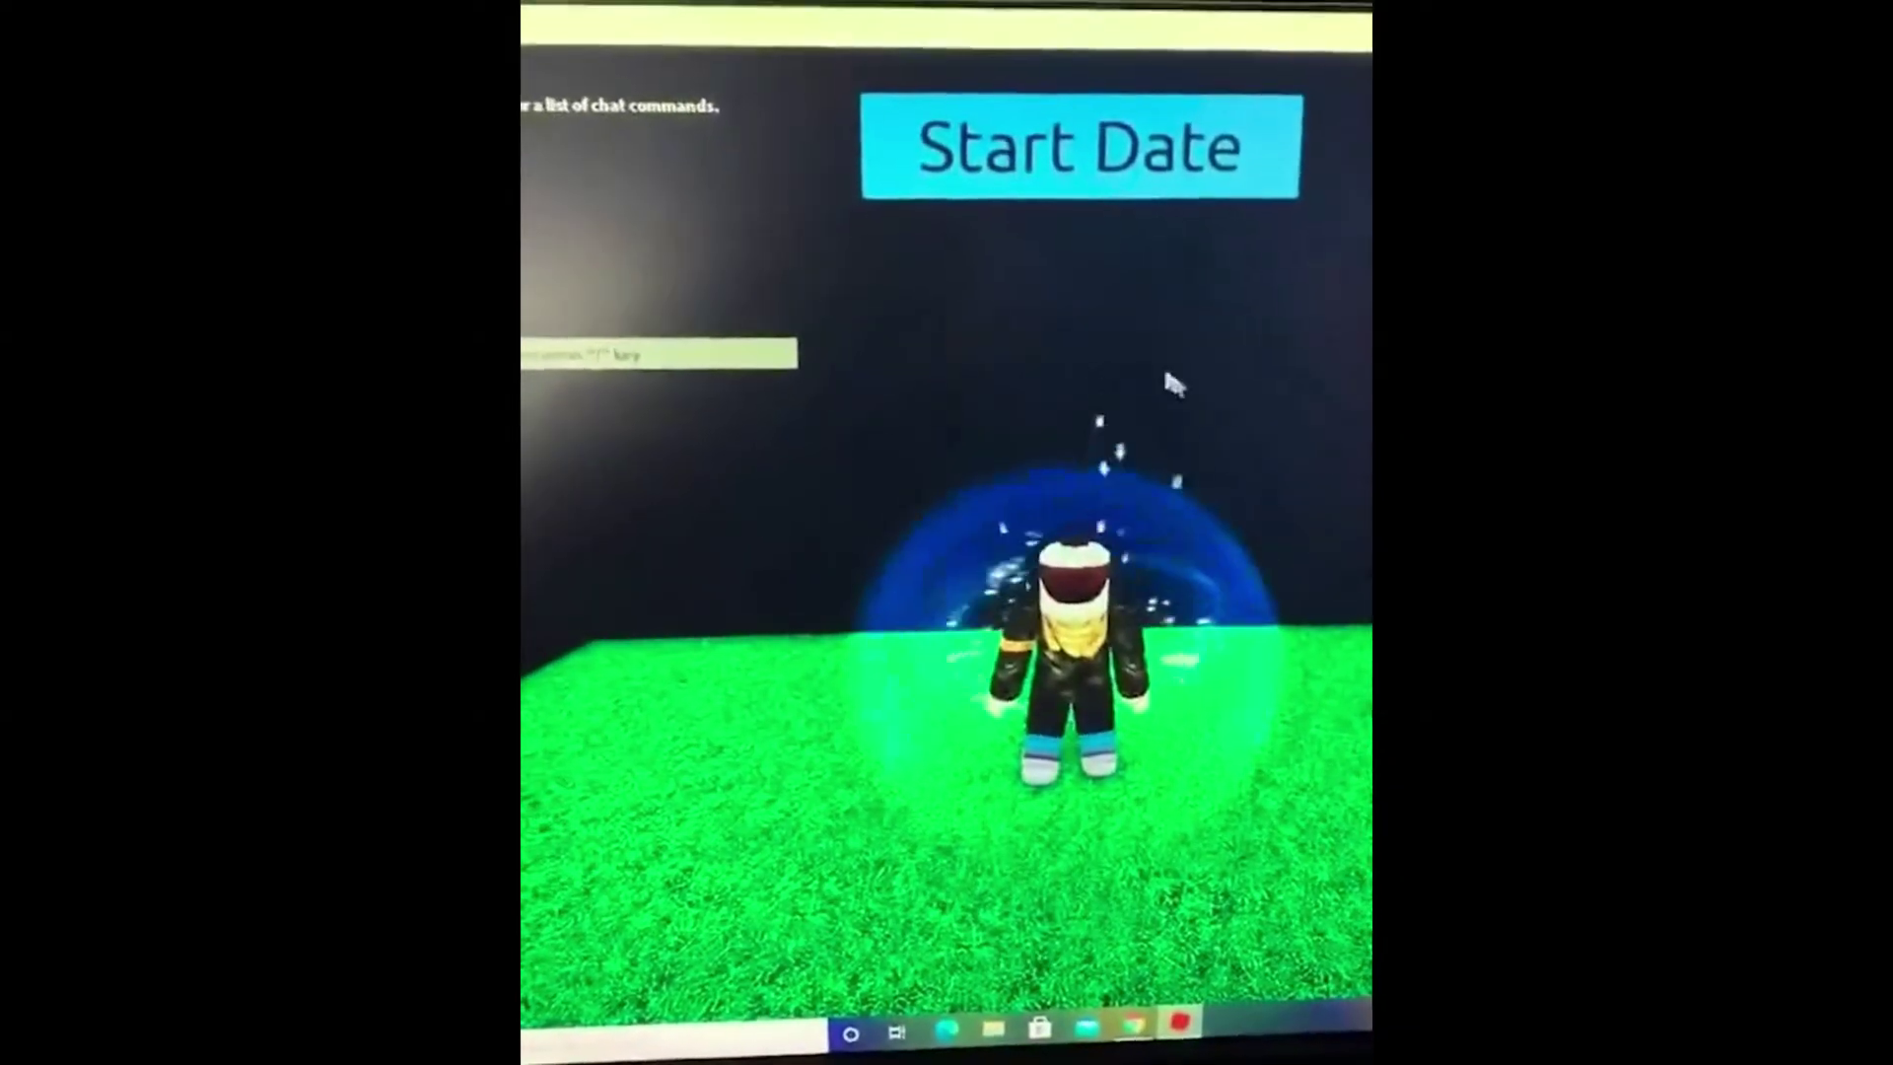
# Start the date in the Roblox game with the Start Date button.
pyautogui.click(1065, 183)
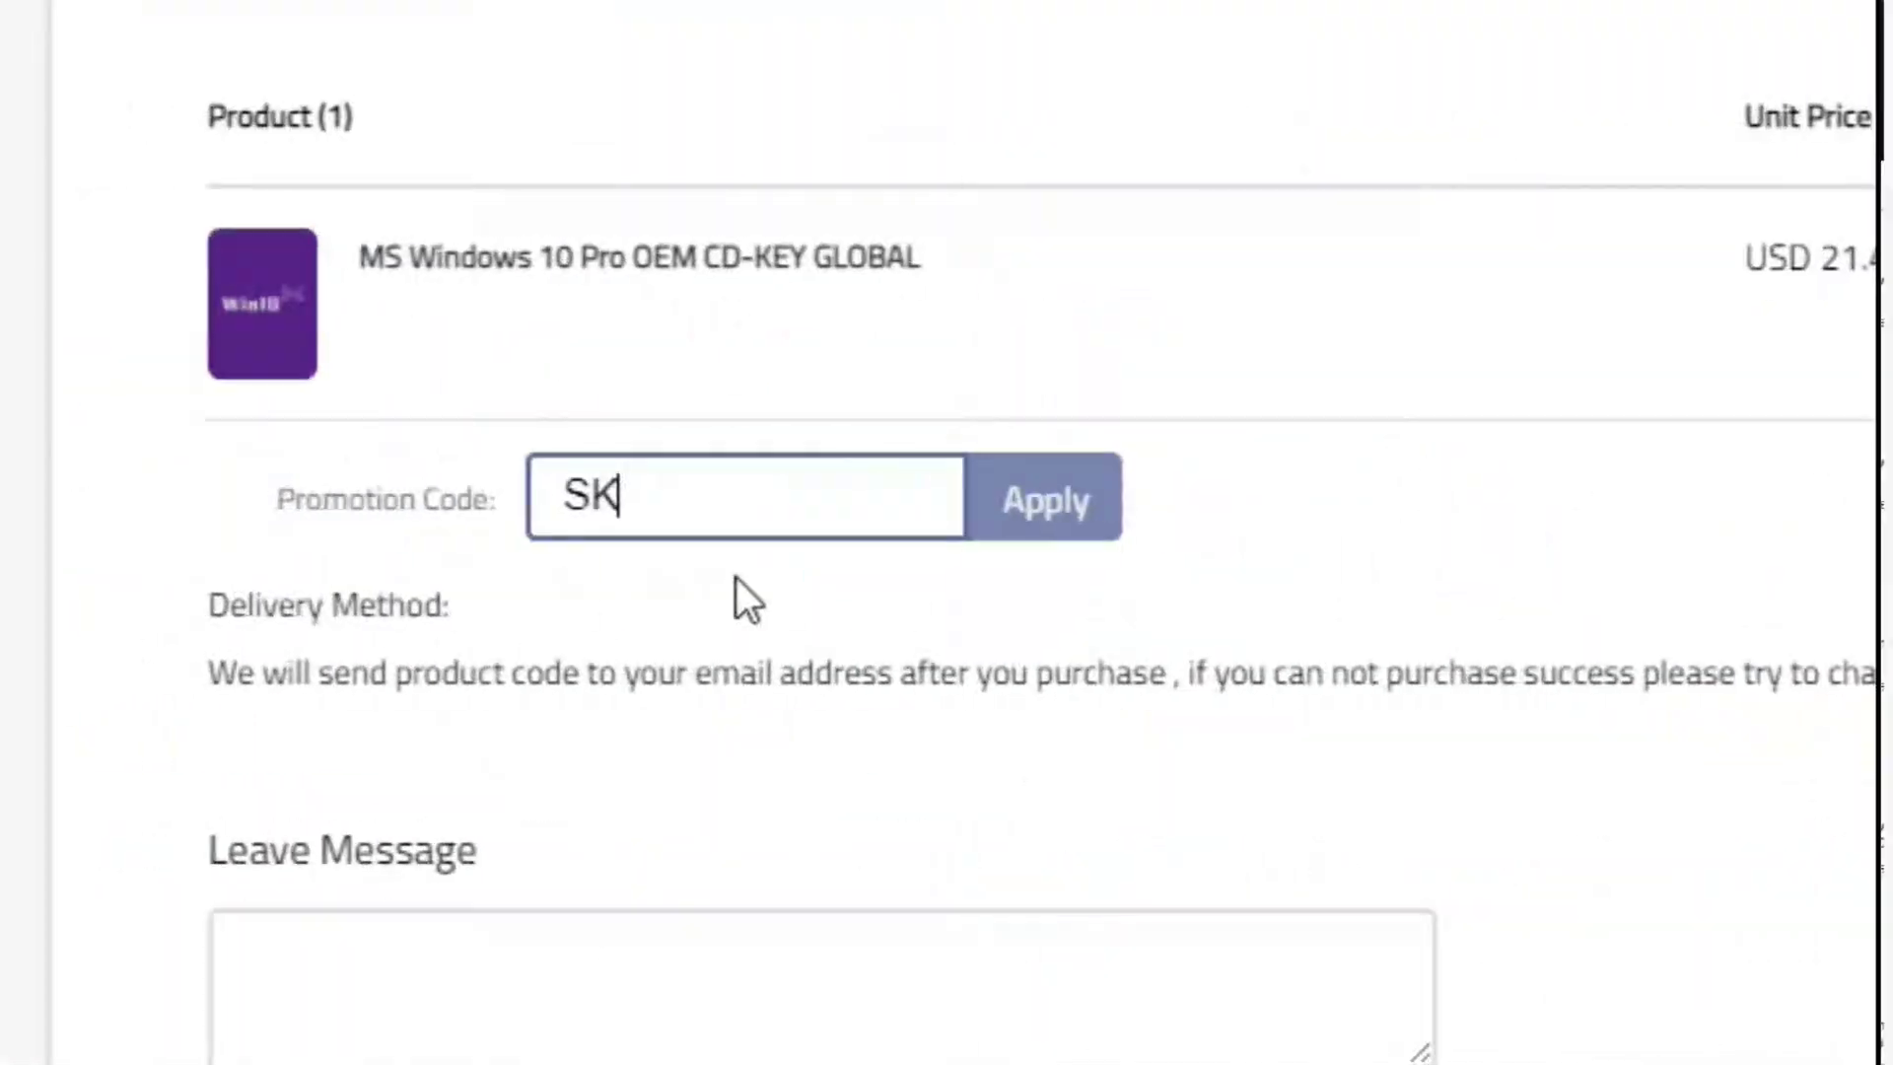
# Apply promo code SKAG to the Windows 10 Pro order, then activate Windows with the pasted key.
pyautogui.write('AG')
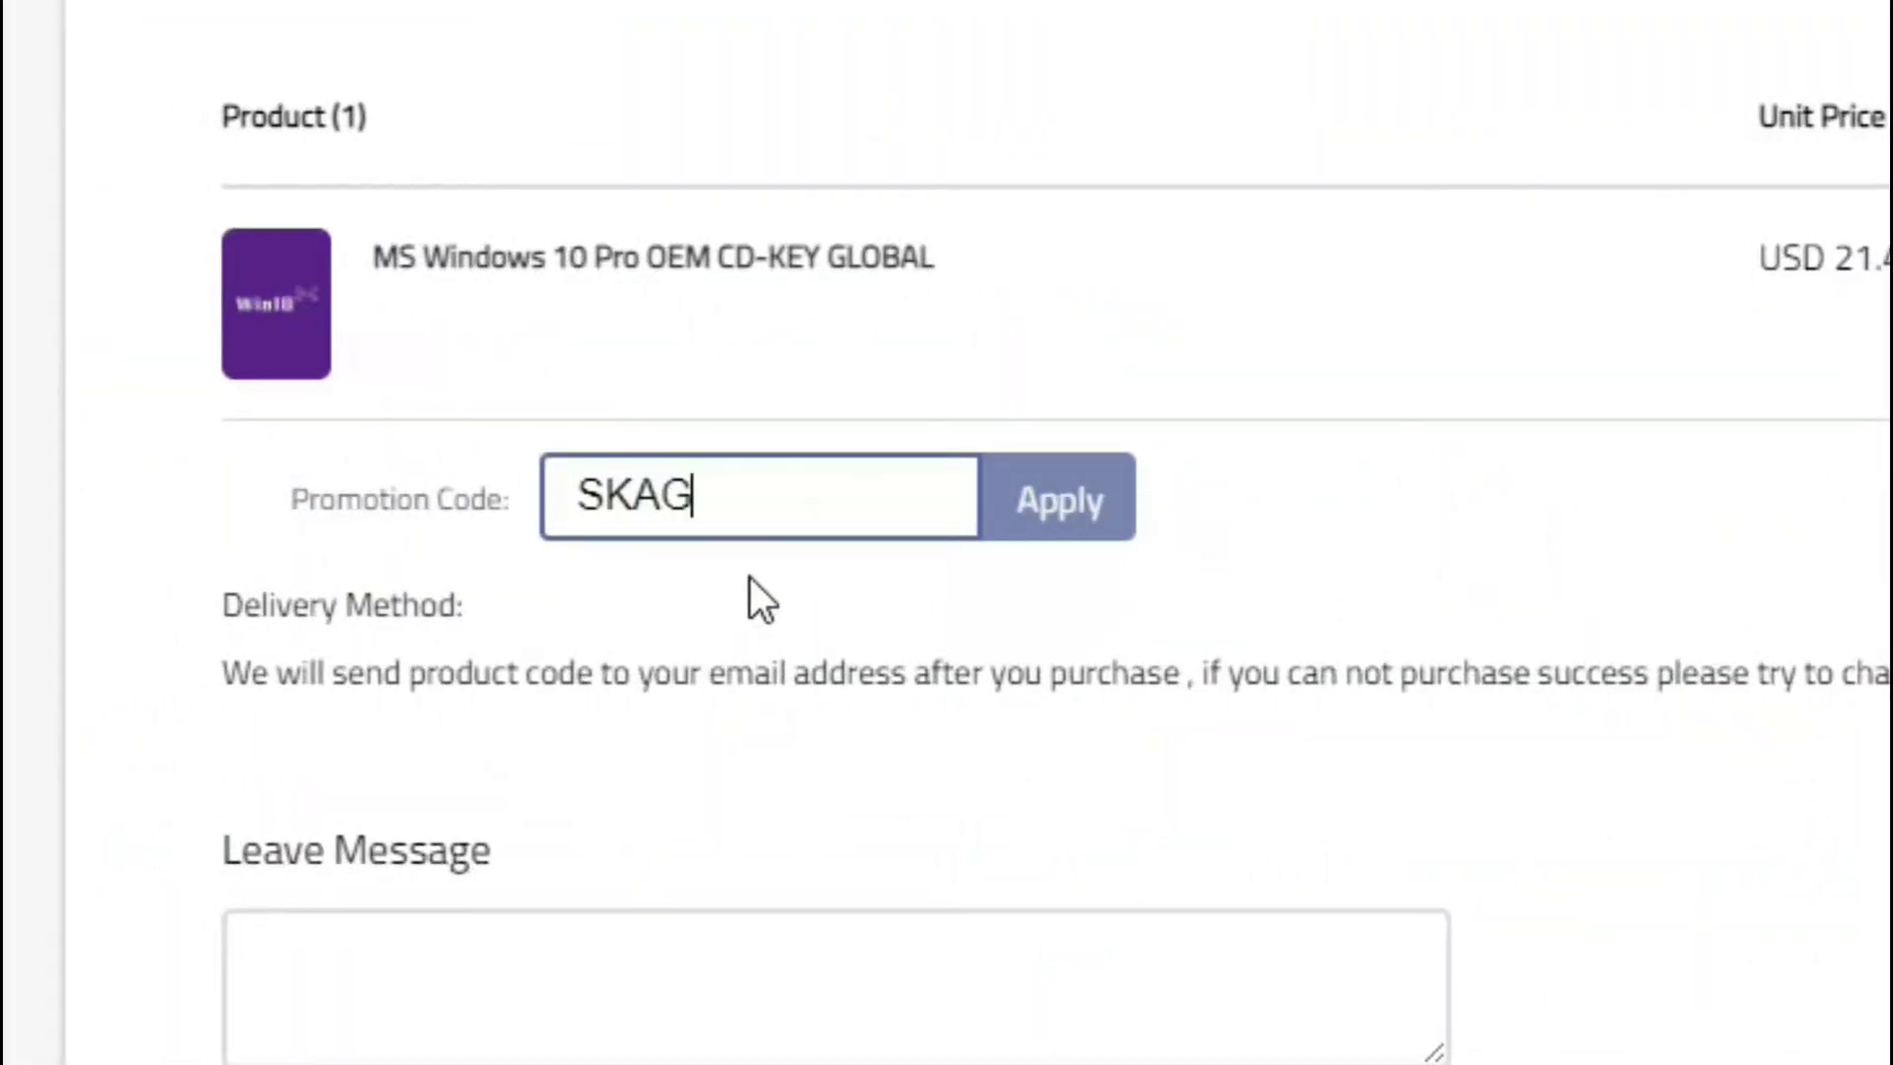
pyautogui.click(1035, 513)
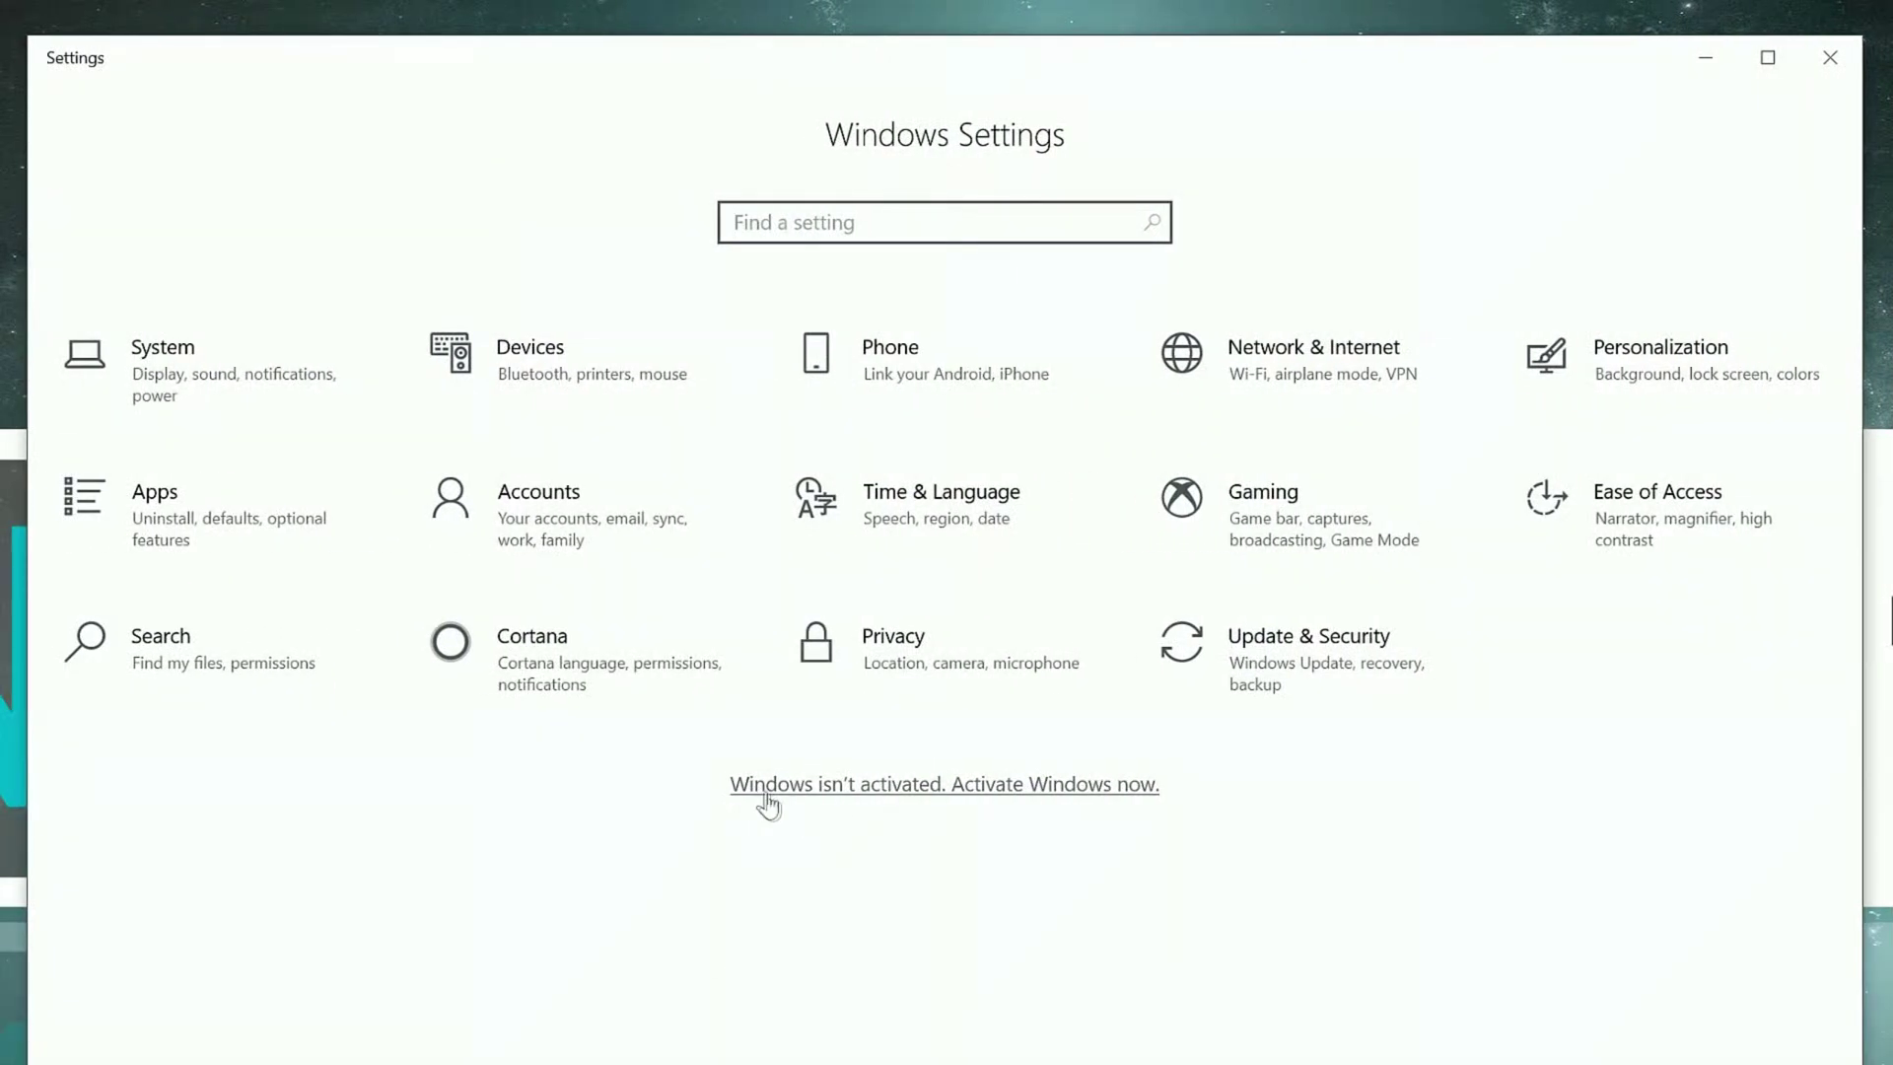
pyautogui.click(768, 800)
pyautogui.click(604, 1013)
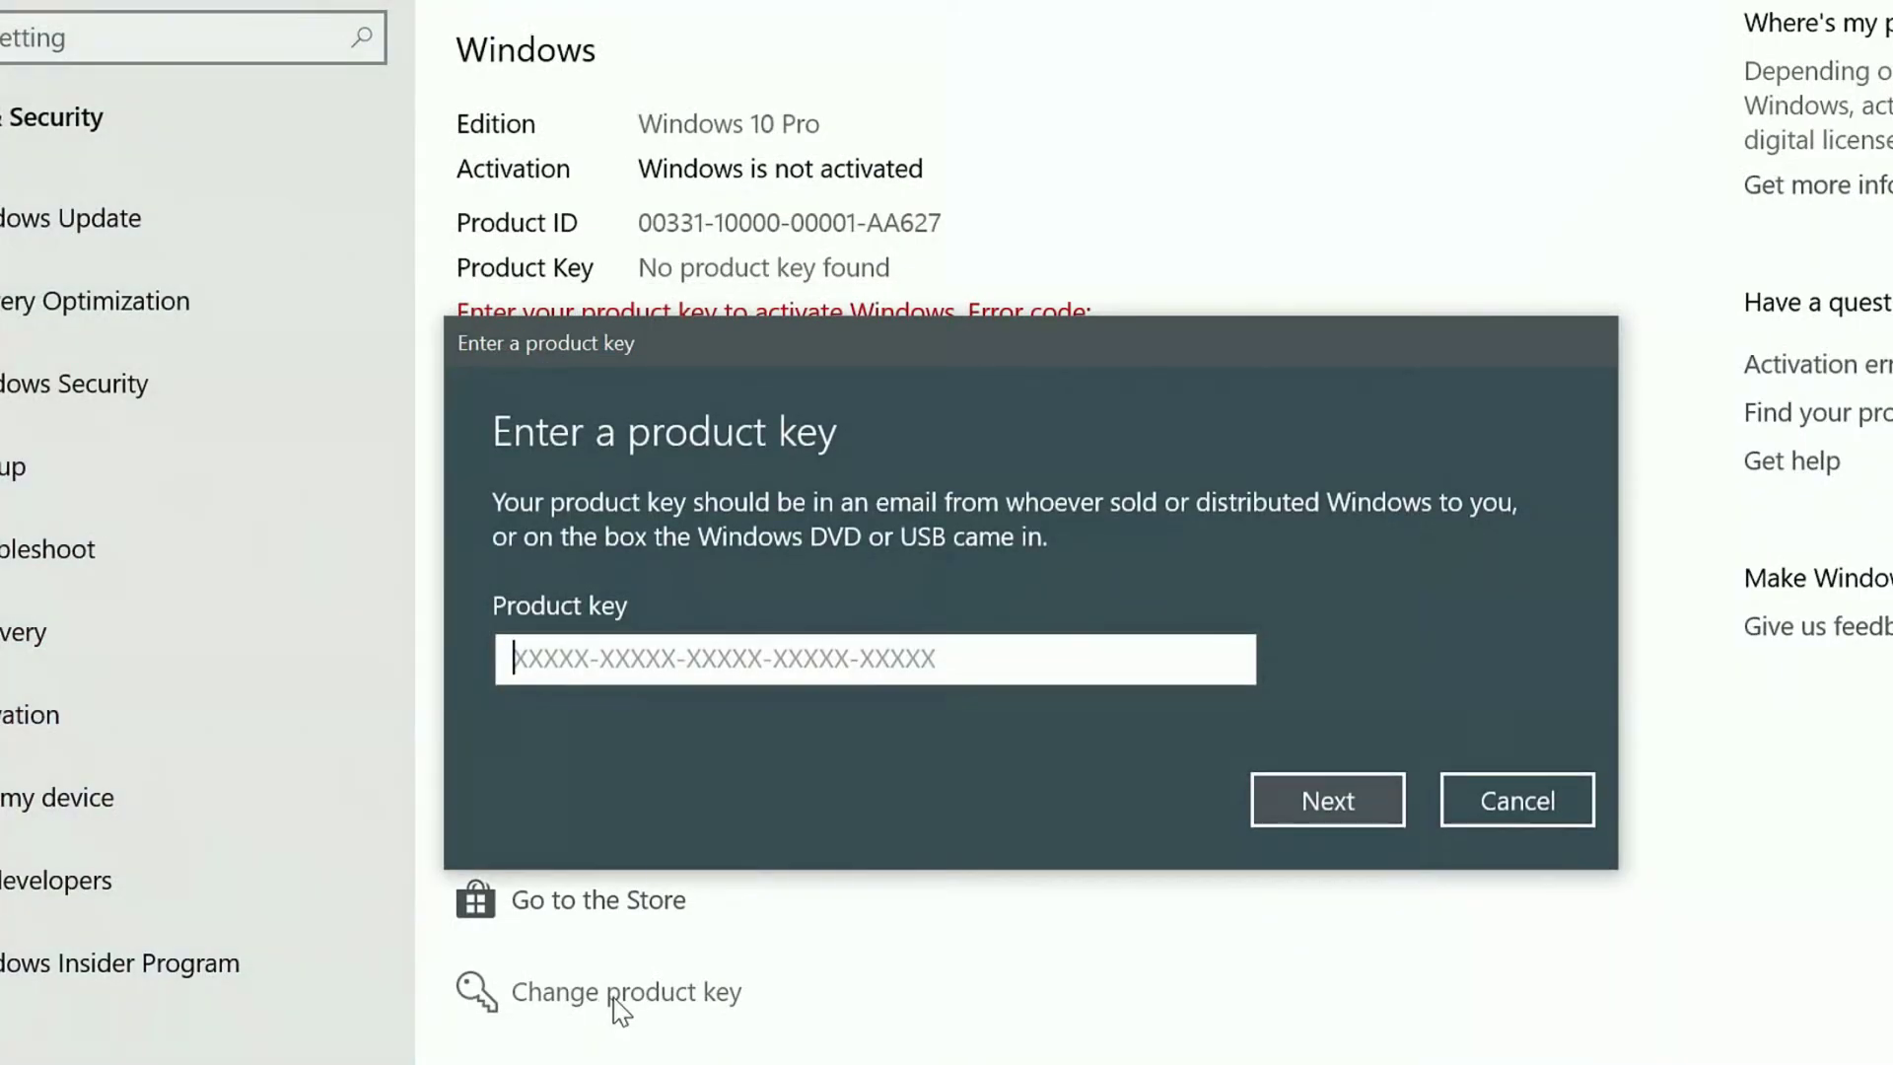
pyautogui.hotkey('ctrl', 'v')
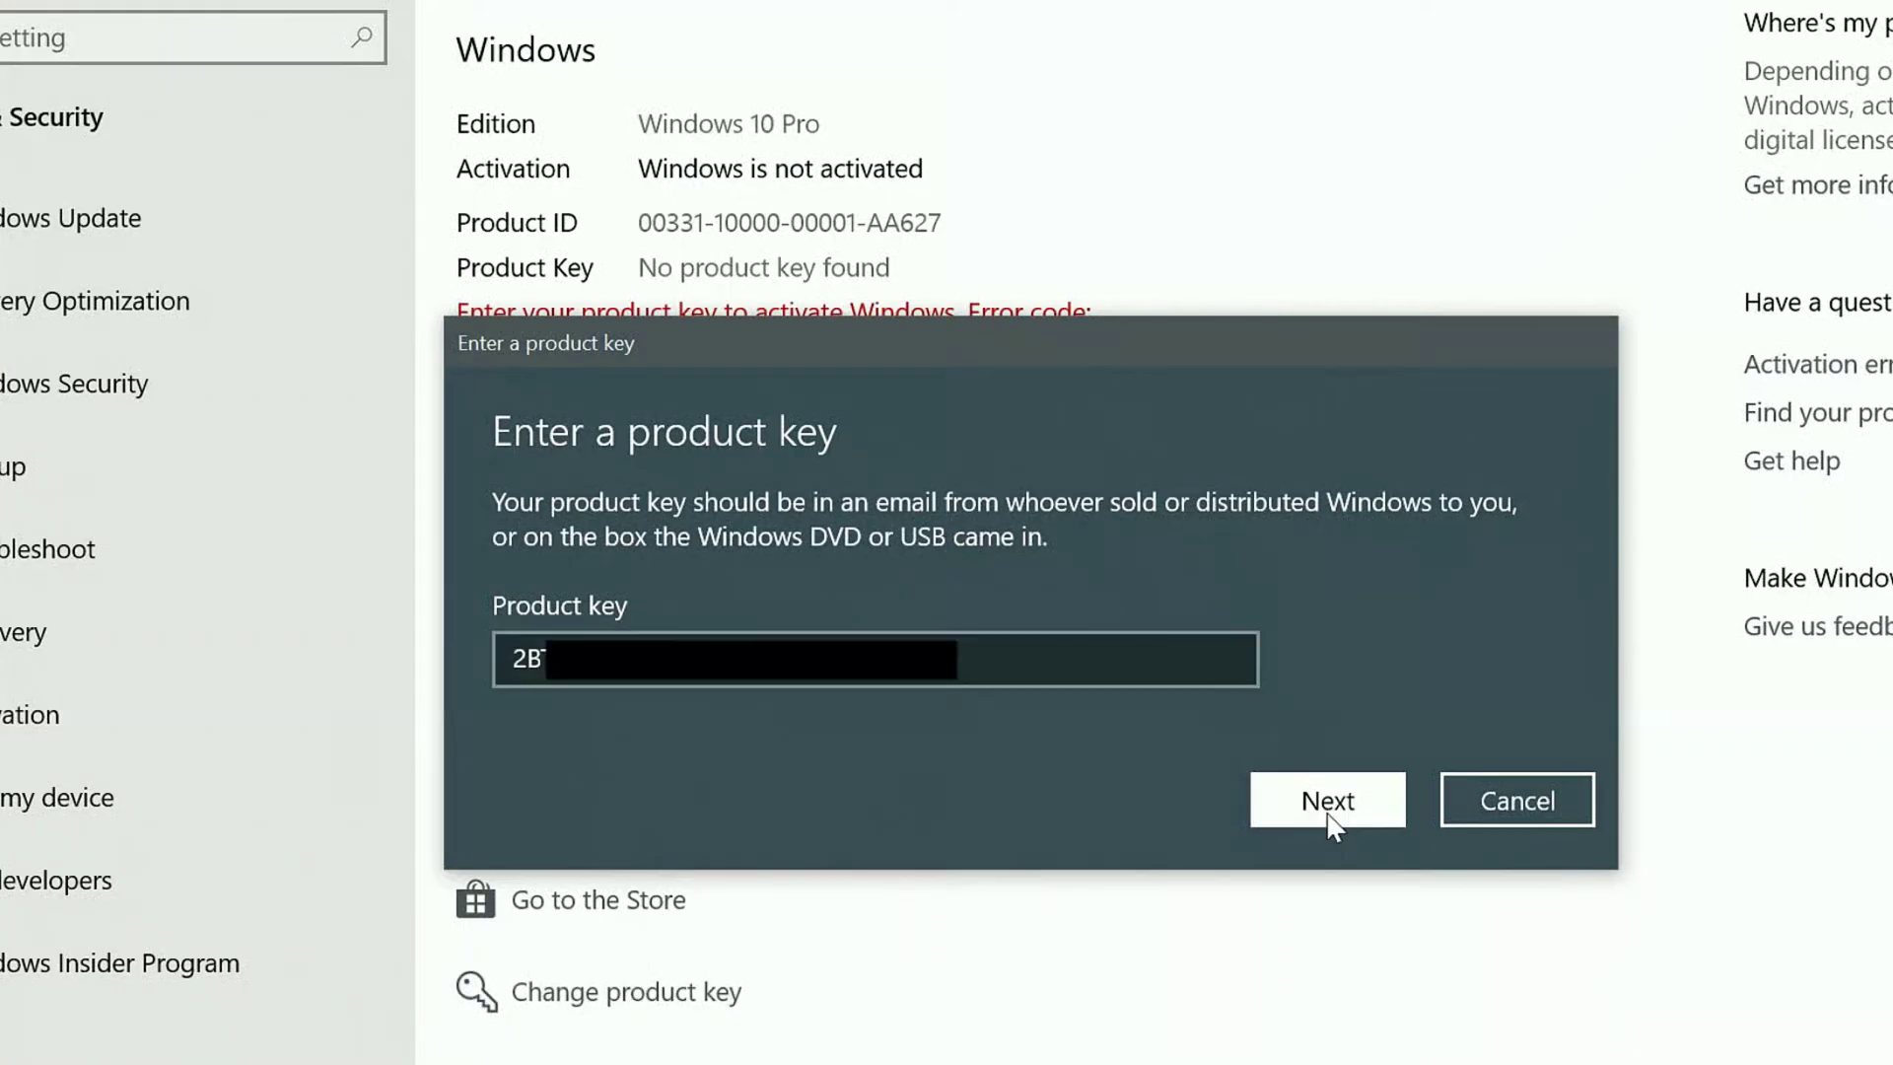
pyautogui.click(1328, 800)
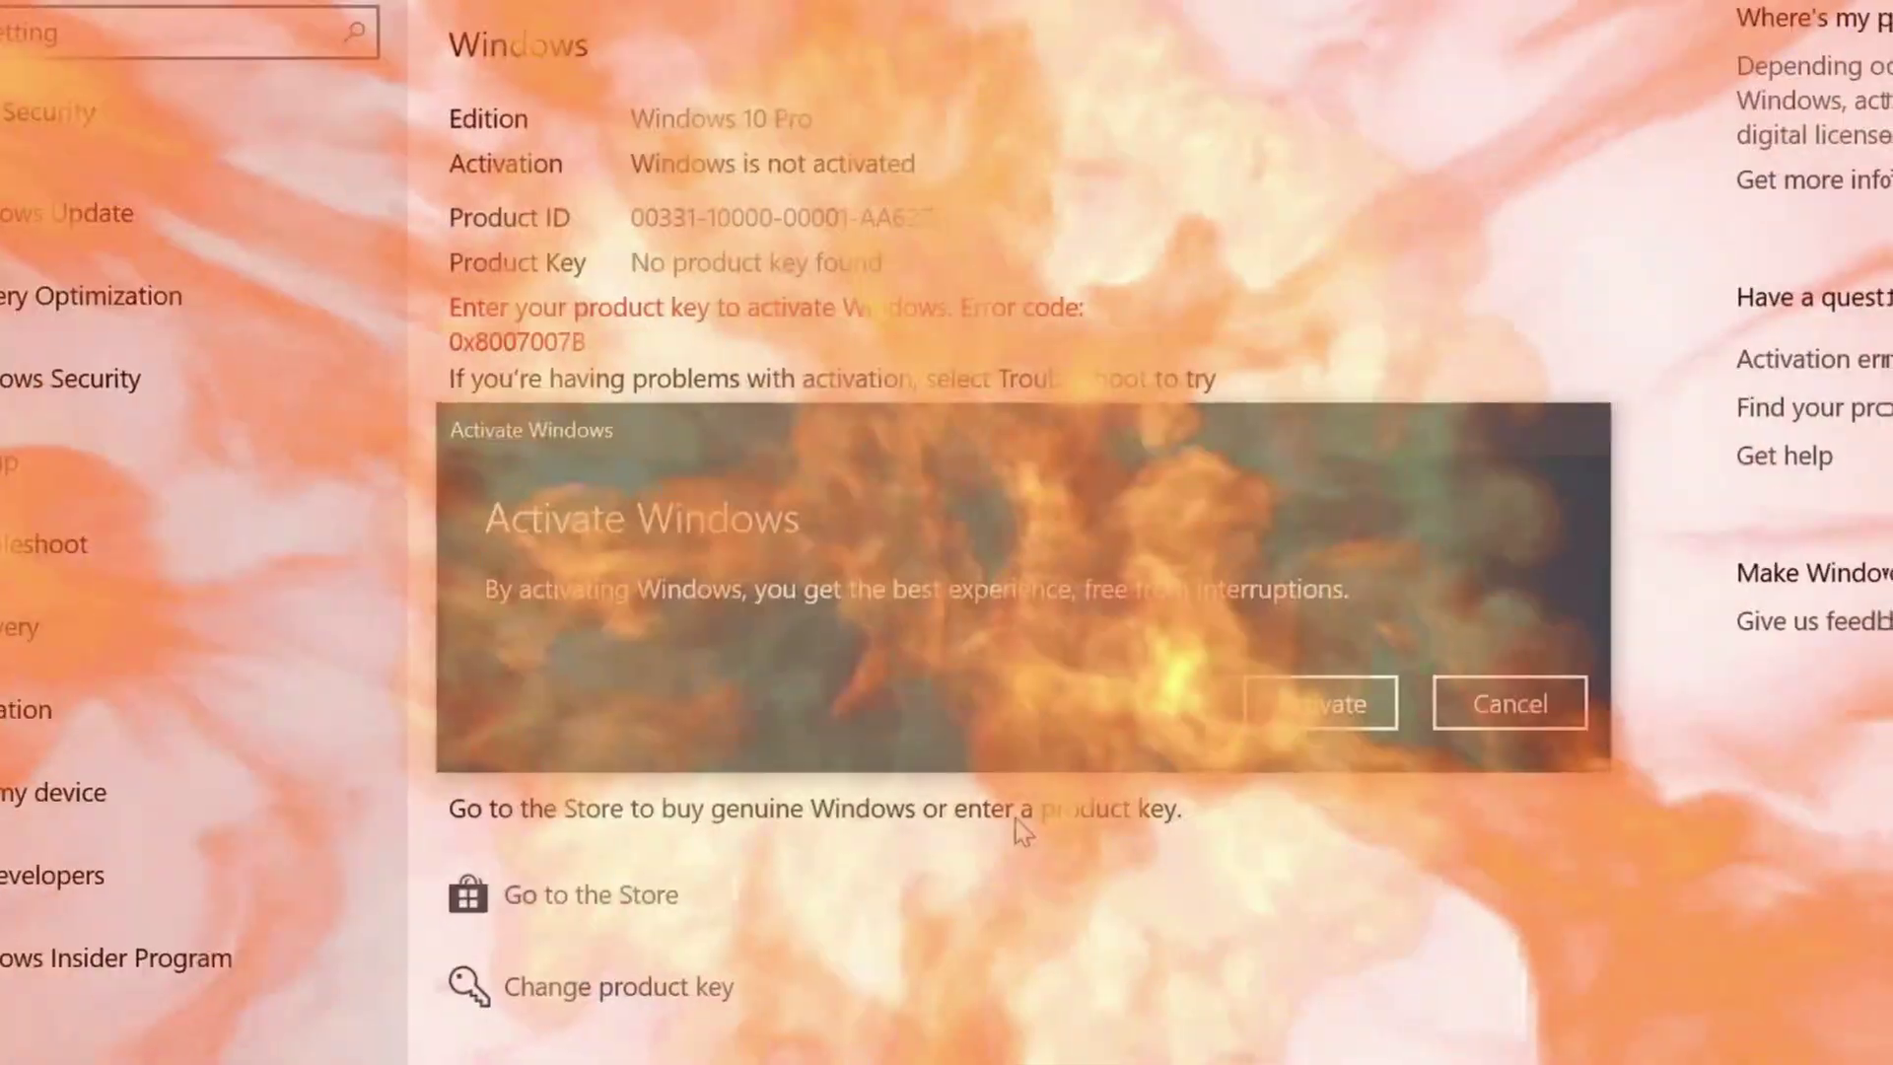
pyautogui.click(1328, 708)
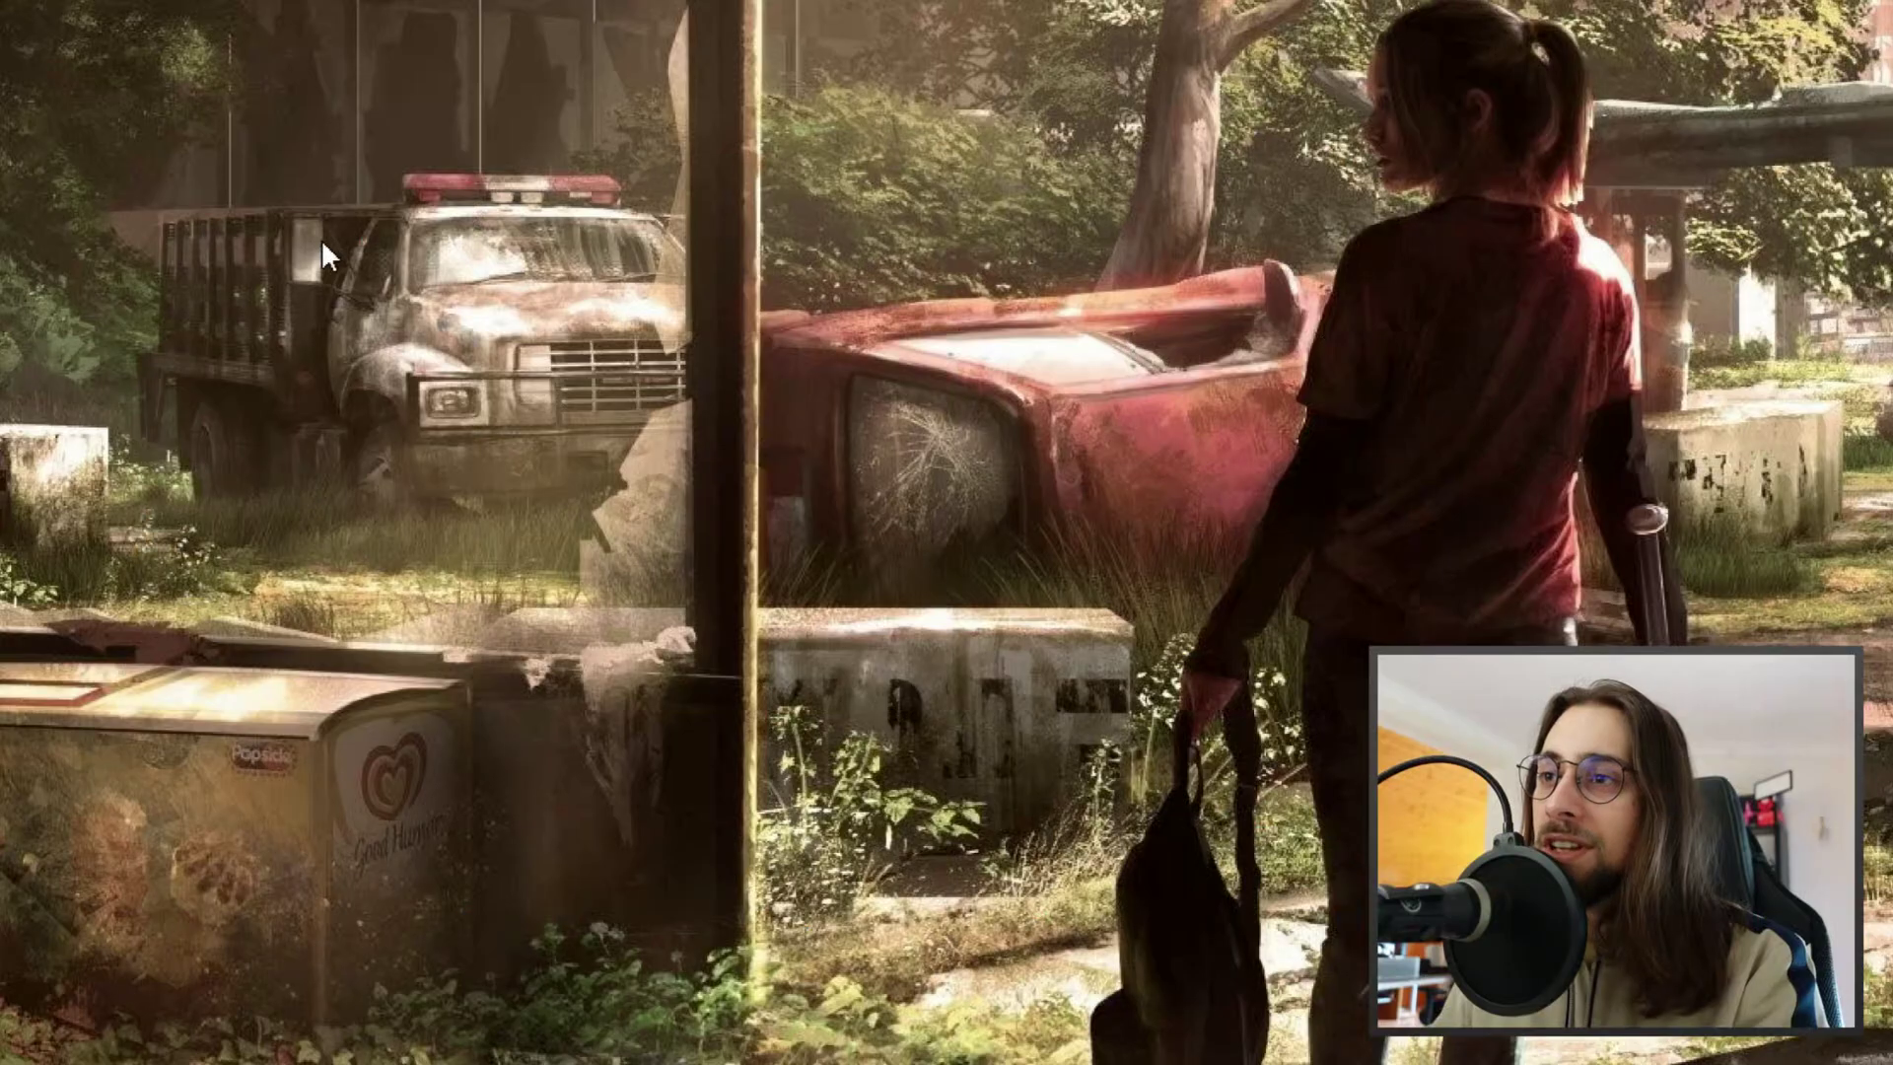
# Launch AMD Software: Adrenalin Edition from the desktop context menu and go to Performance > Tuning.
pyautogui.rightClick(854, 425)
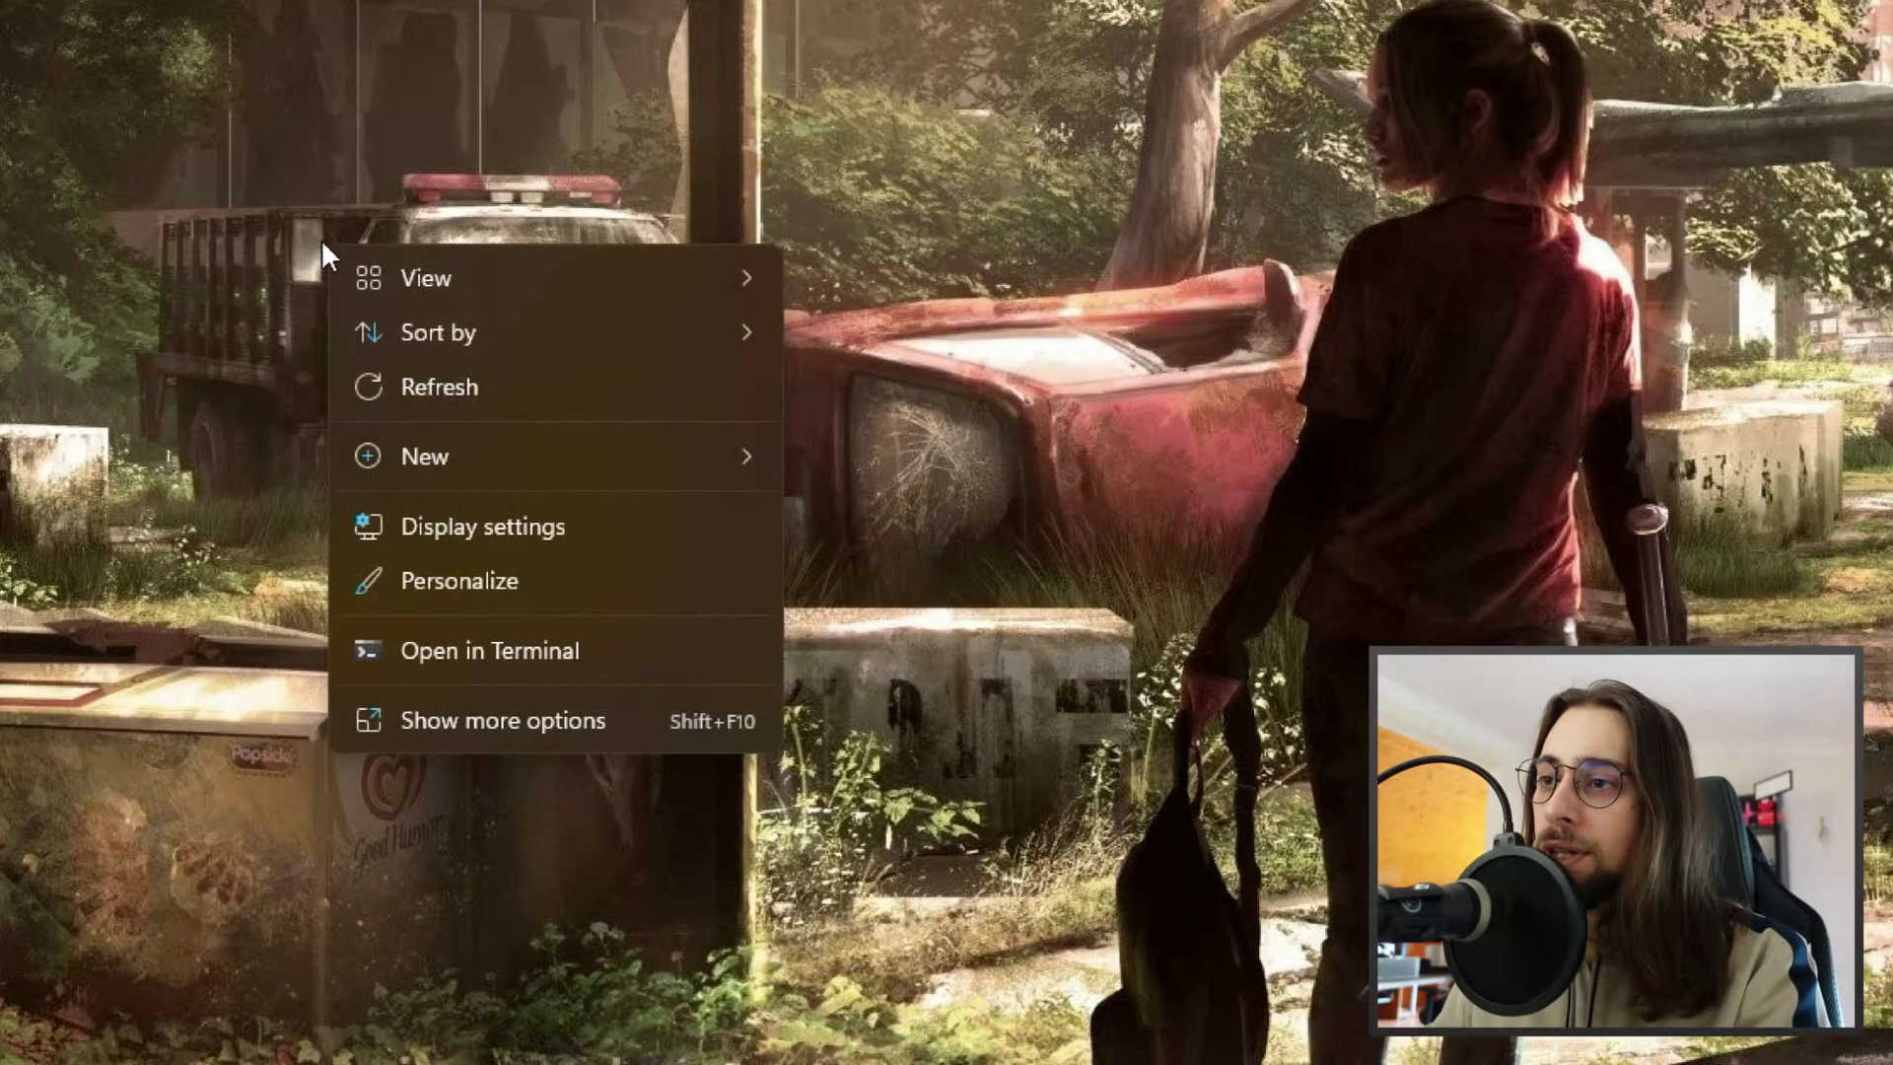
pyautogui.click(505, 719)
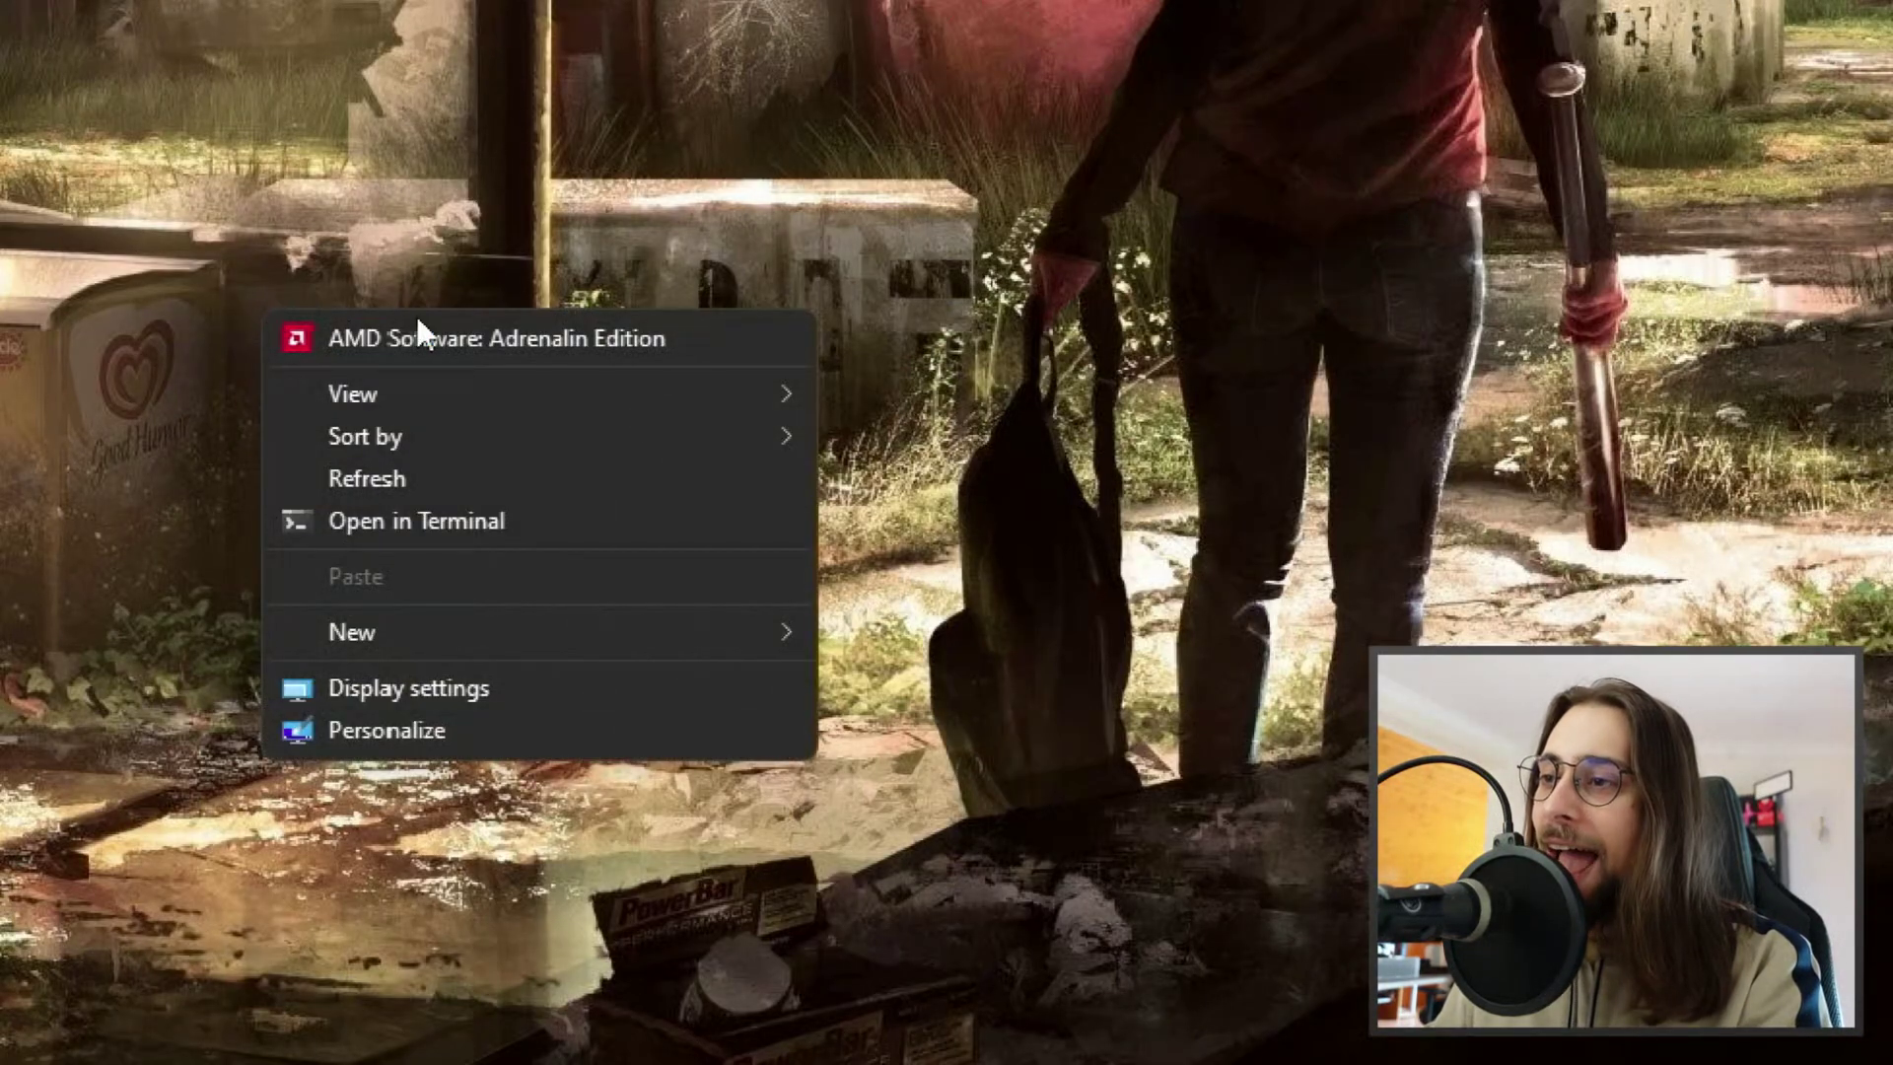
pyautogui.click(561, 346)
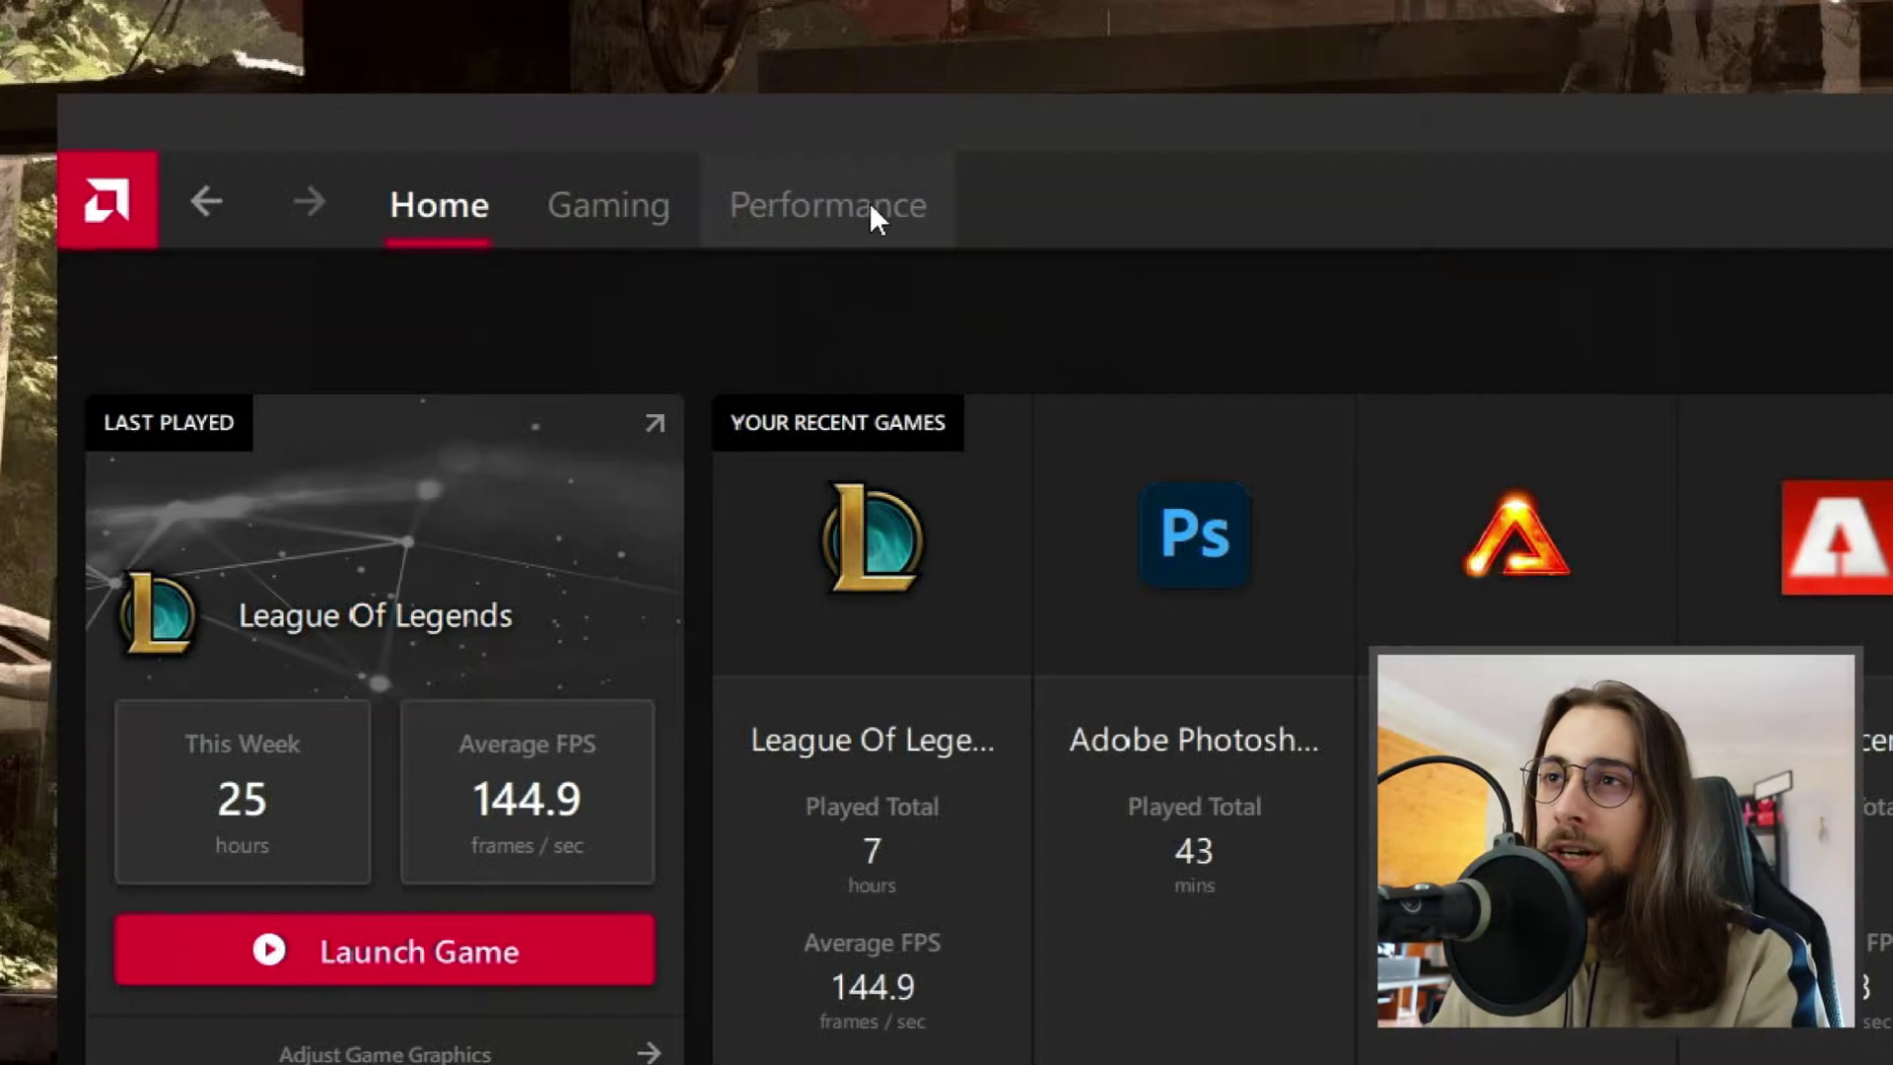
pyautogui.click(864, 204)
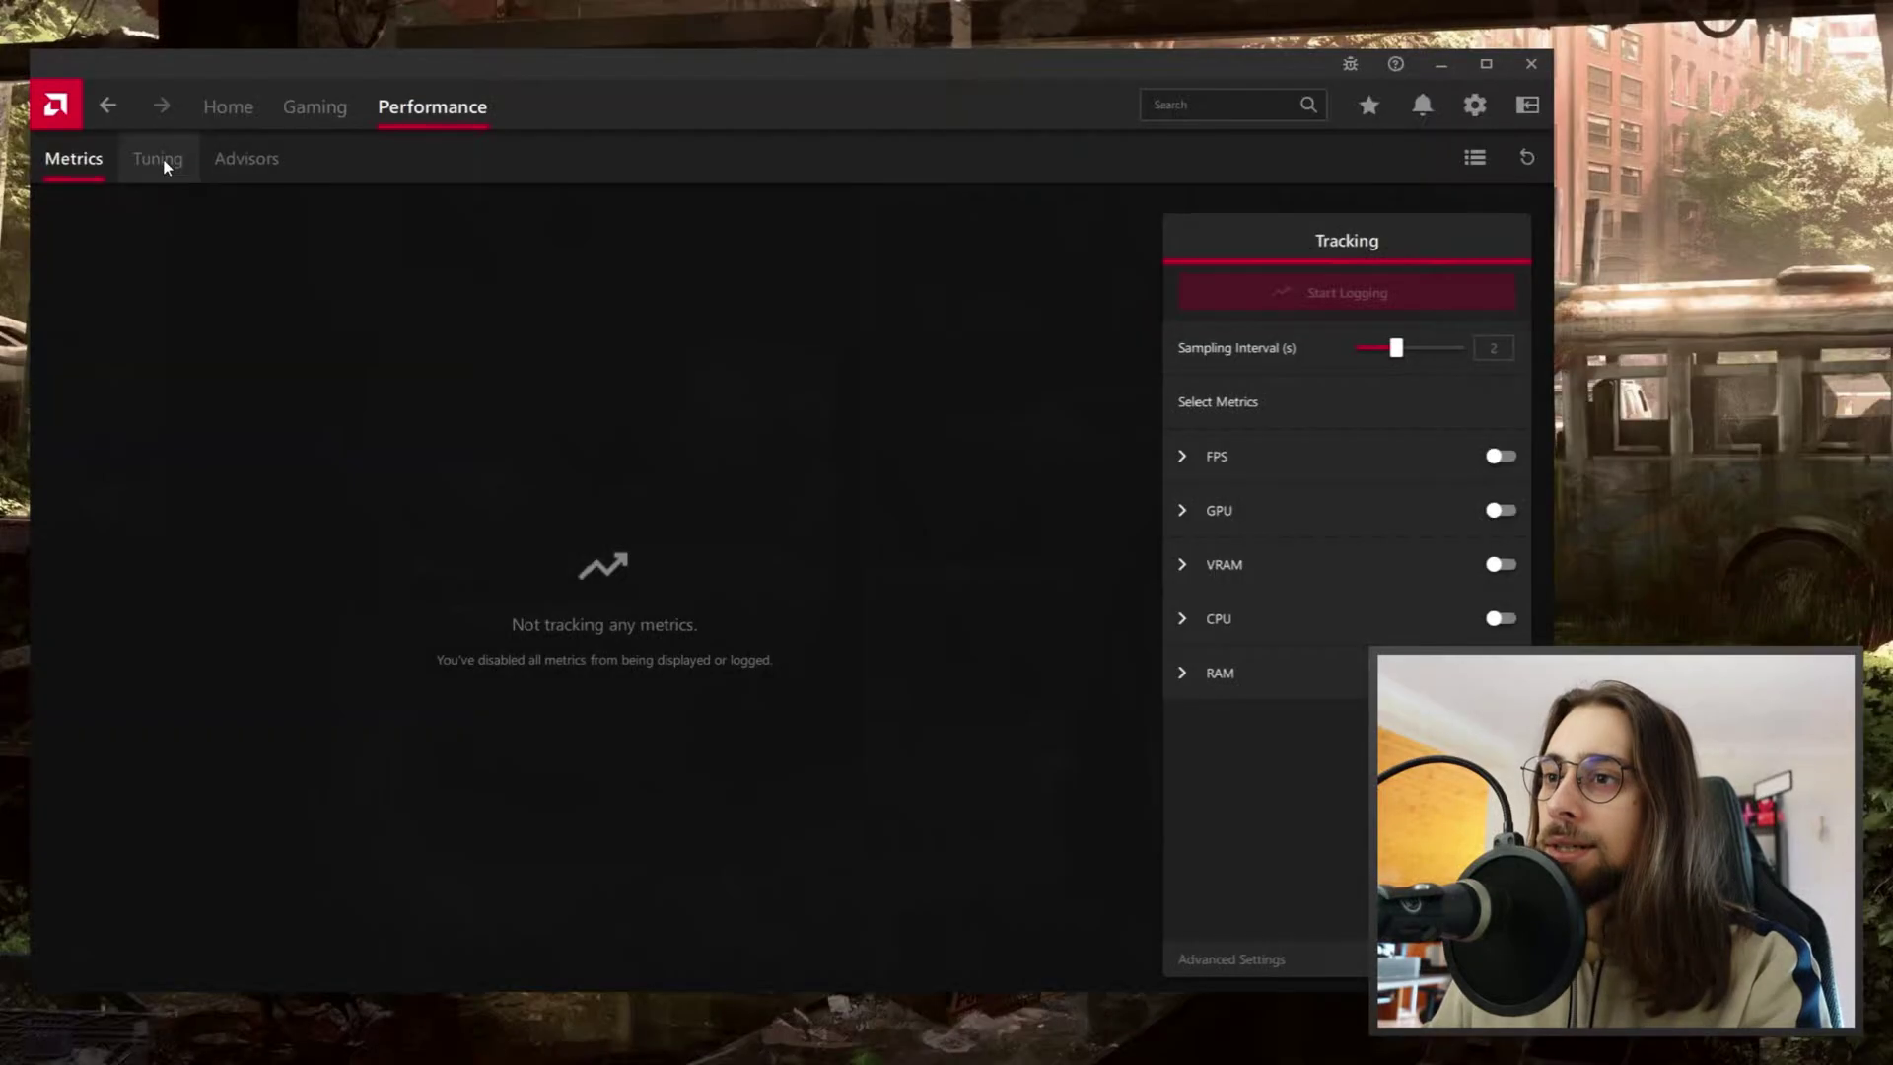
pyautogui.click(311, 304)
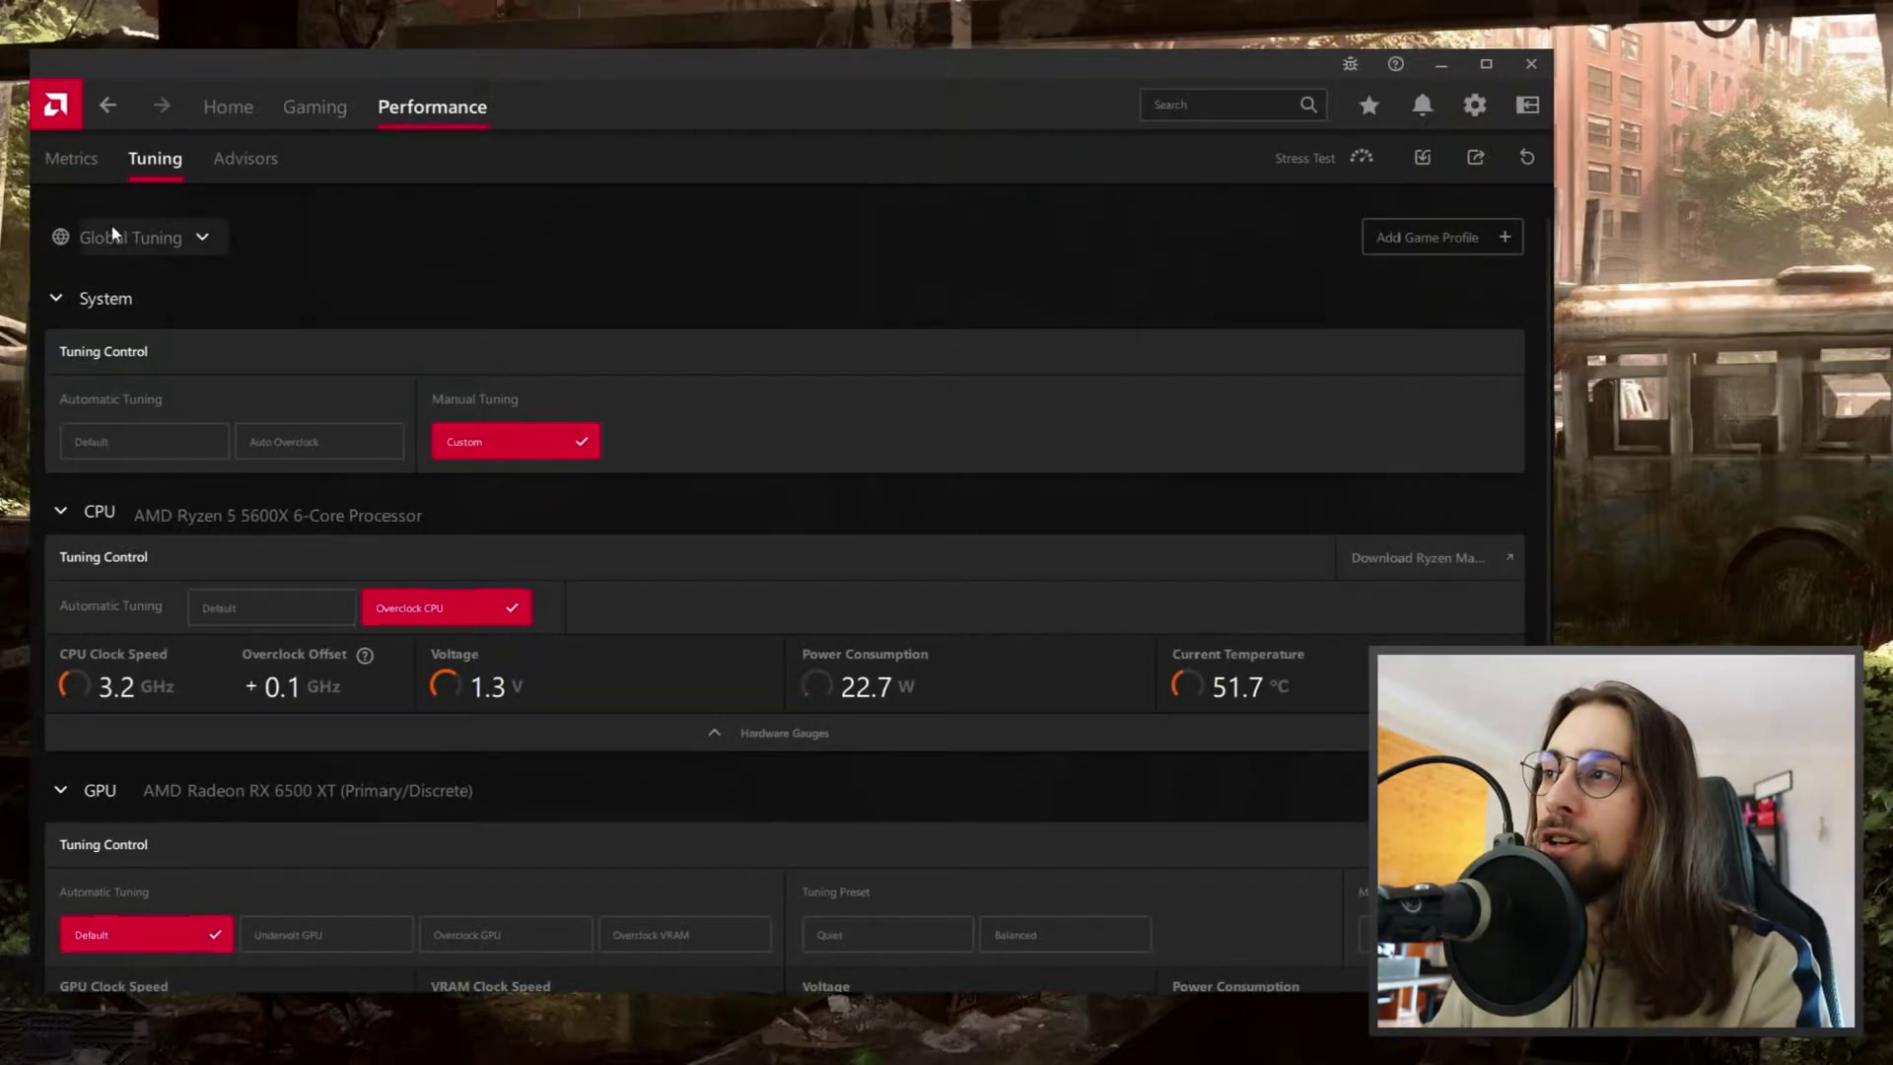
# Collapse the System and CPU sections so the RX 6500 XT tuning is in view.
pyautogui.scroll(-3, 765, 321)
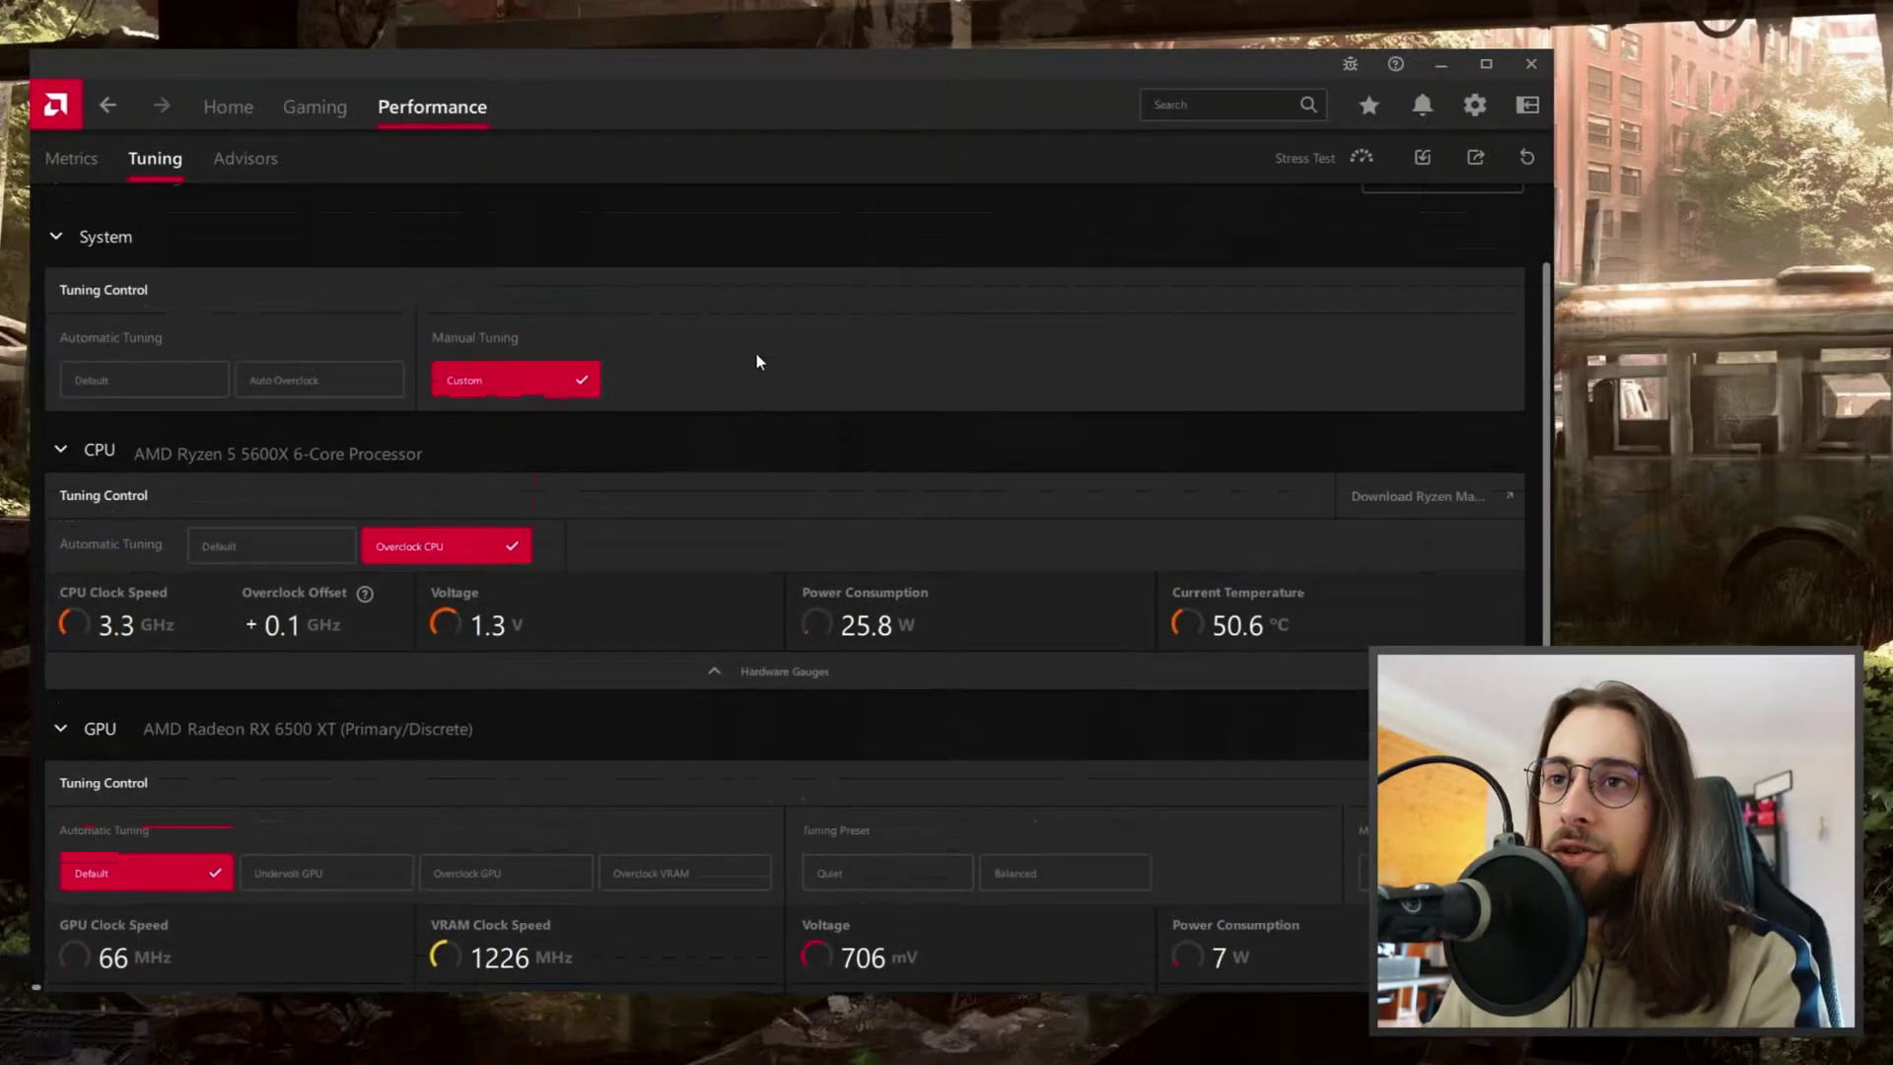
pyautogui.scroll(3, 758, 347)
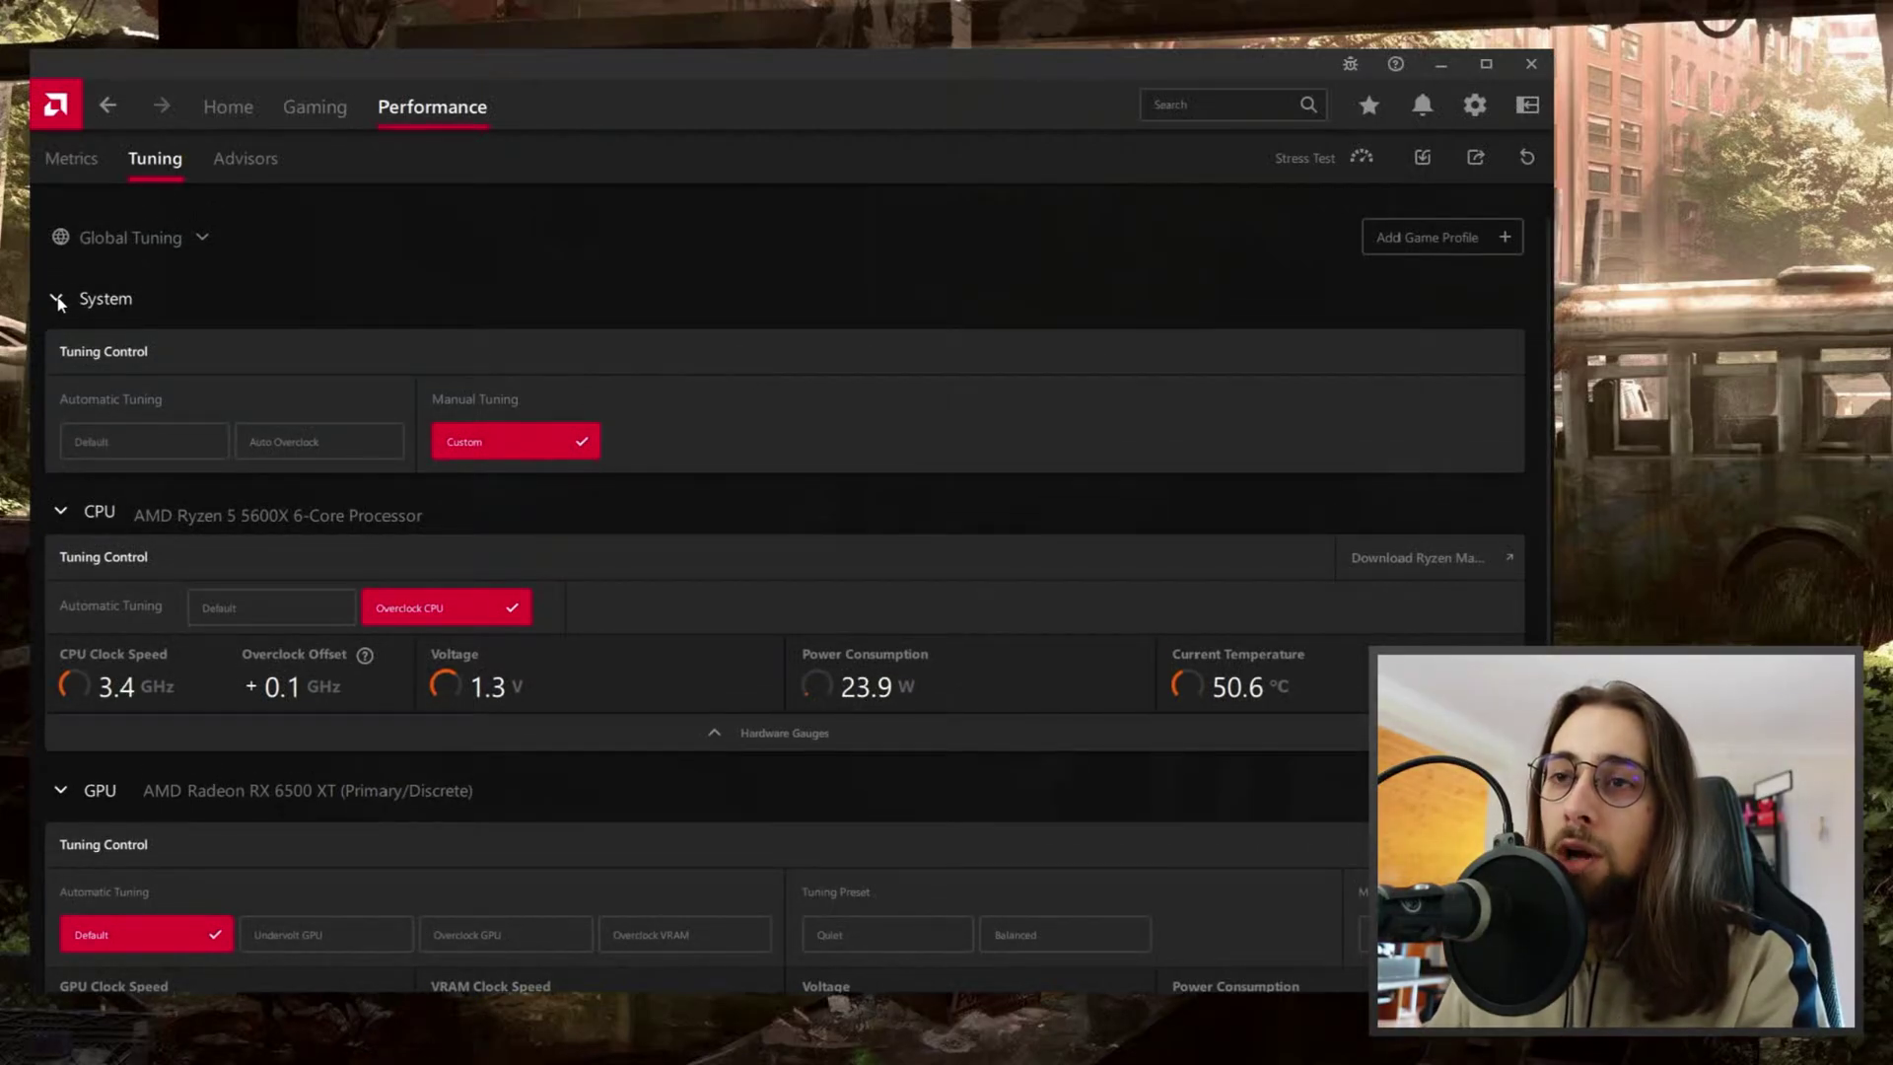
pyautogui.click(57, 299)
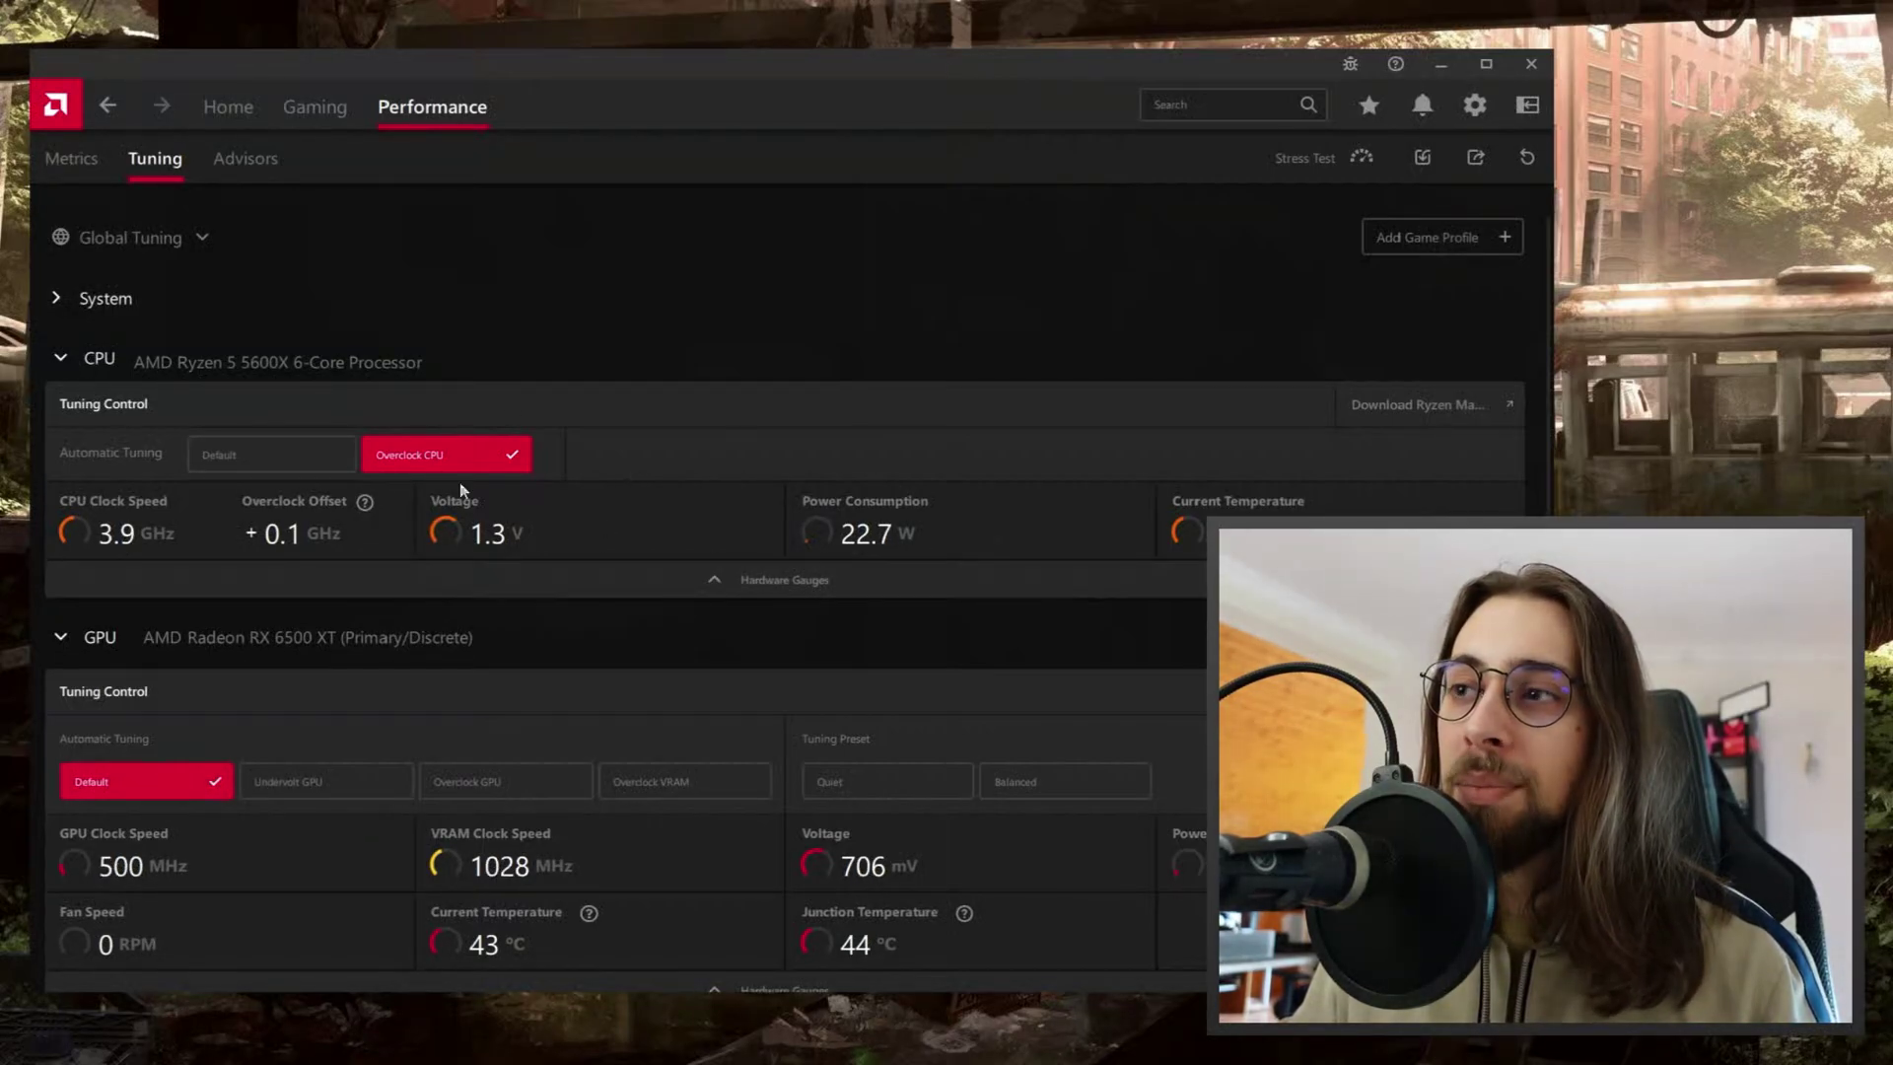
pyautogui.click(60, 360)
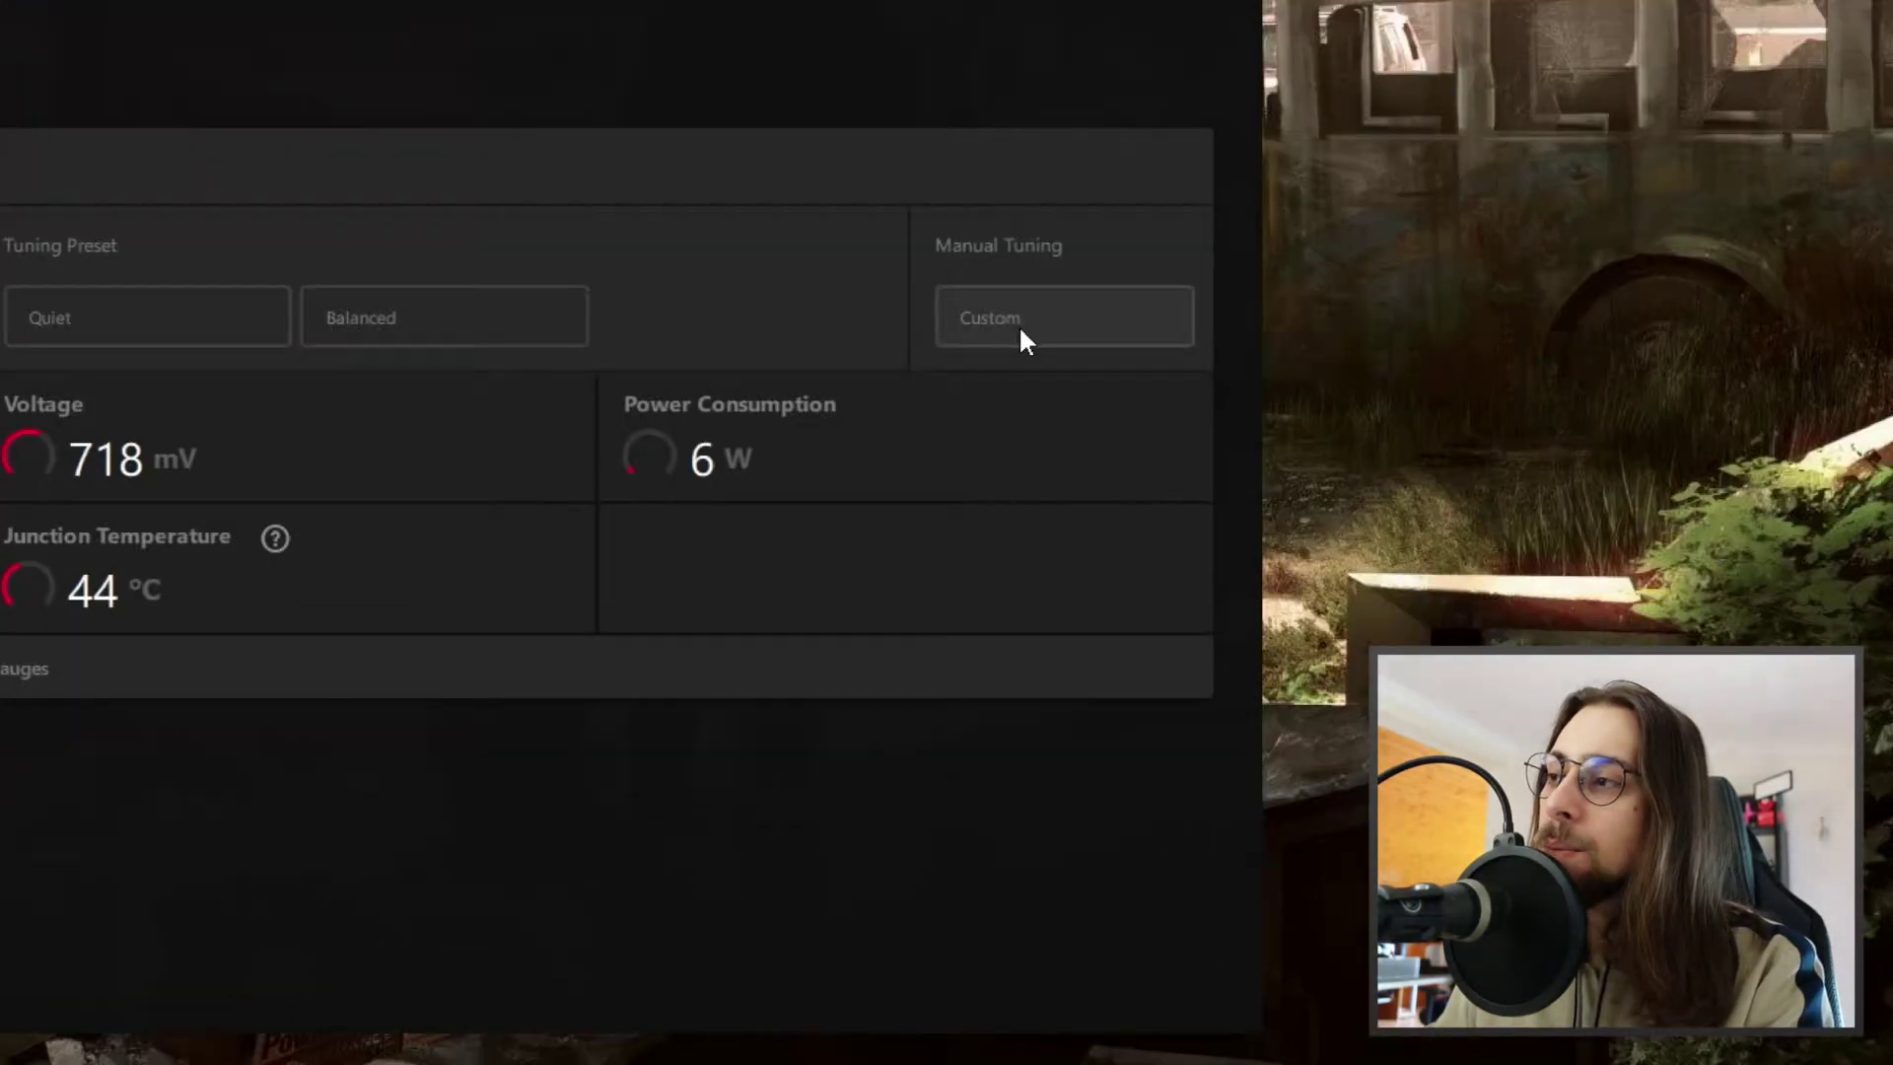
# Switch to Custom manual tuning and enable GPU, VRAM, Power and Fan Tuning.
pyautogui.click(1021, 331)
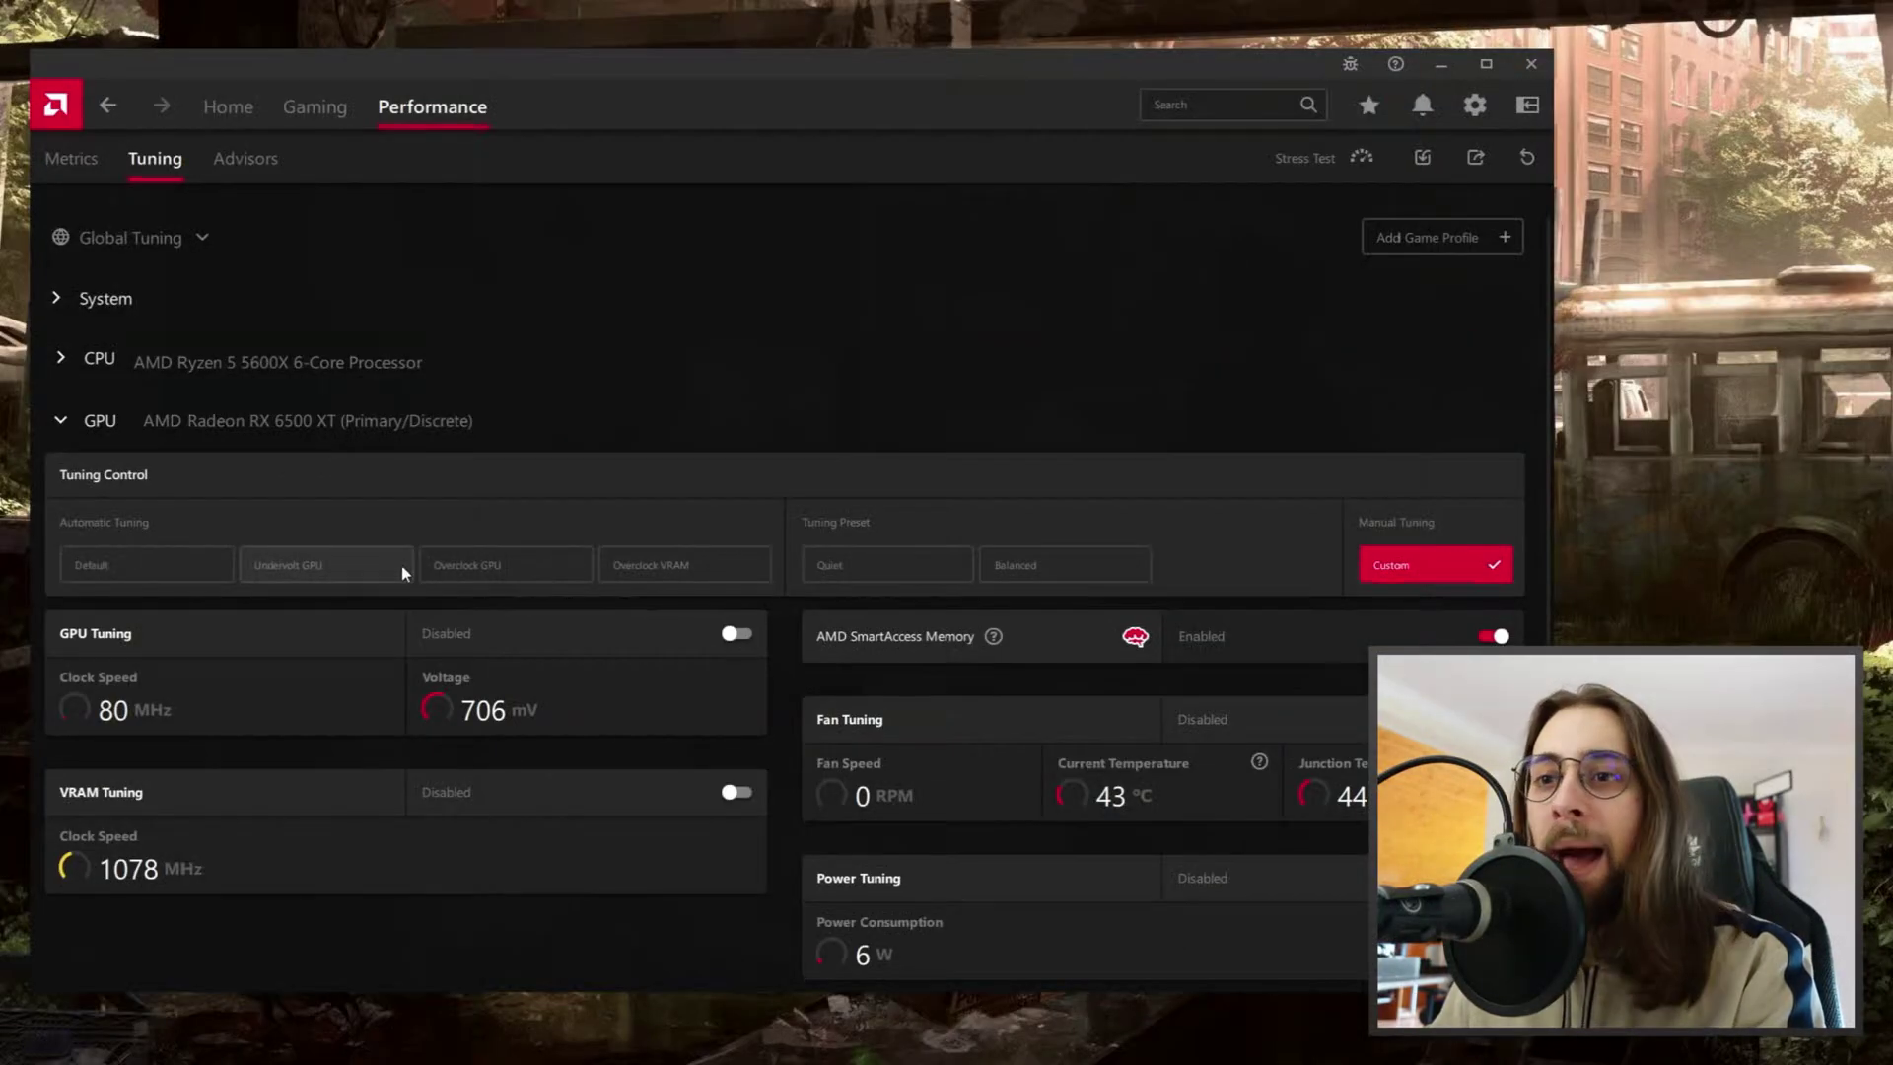
pyautogui.scroll(-1, 453, 577)
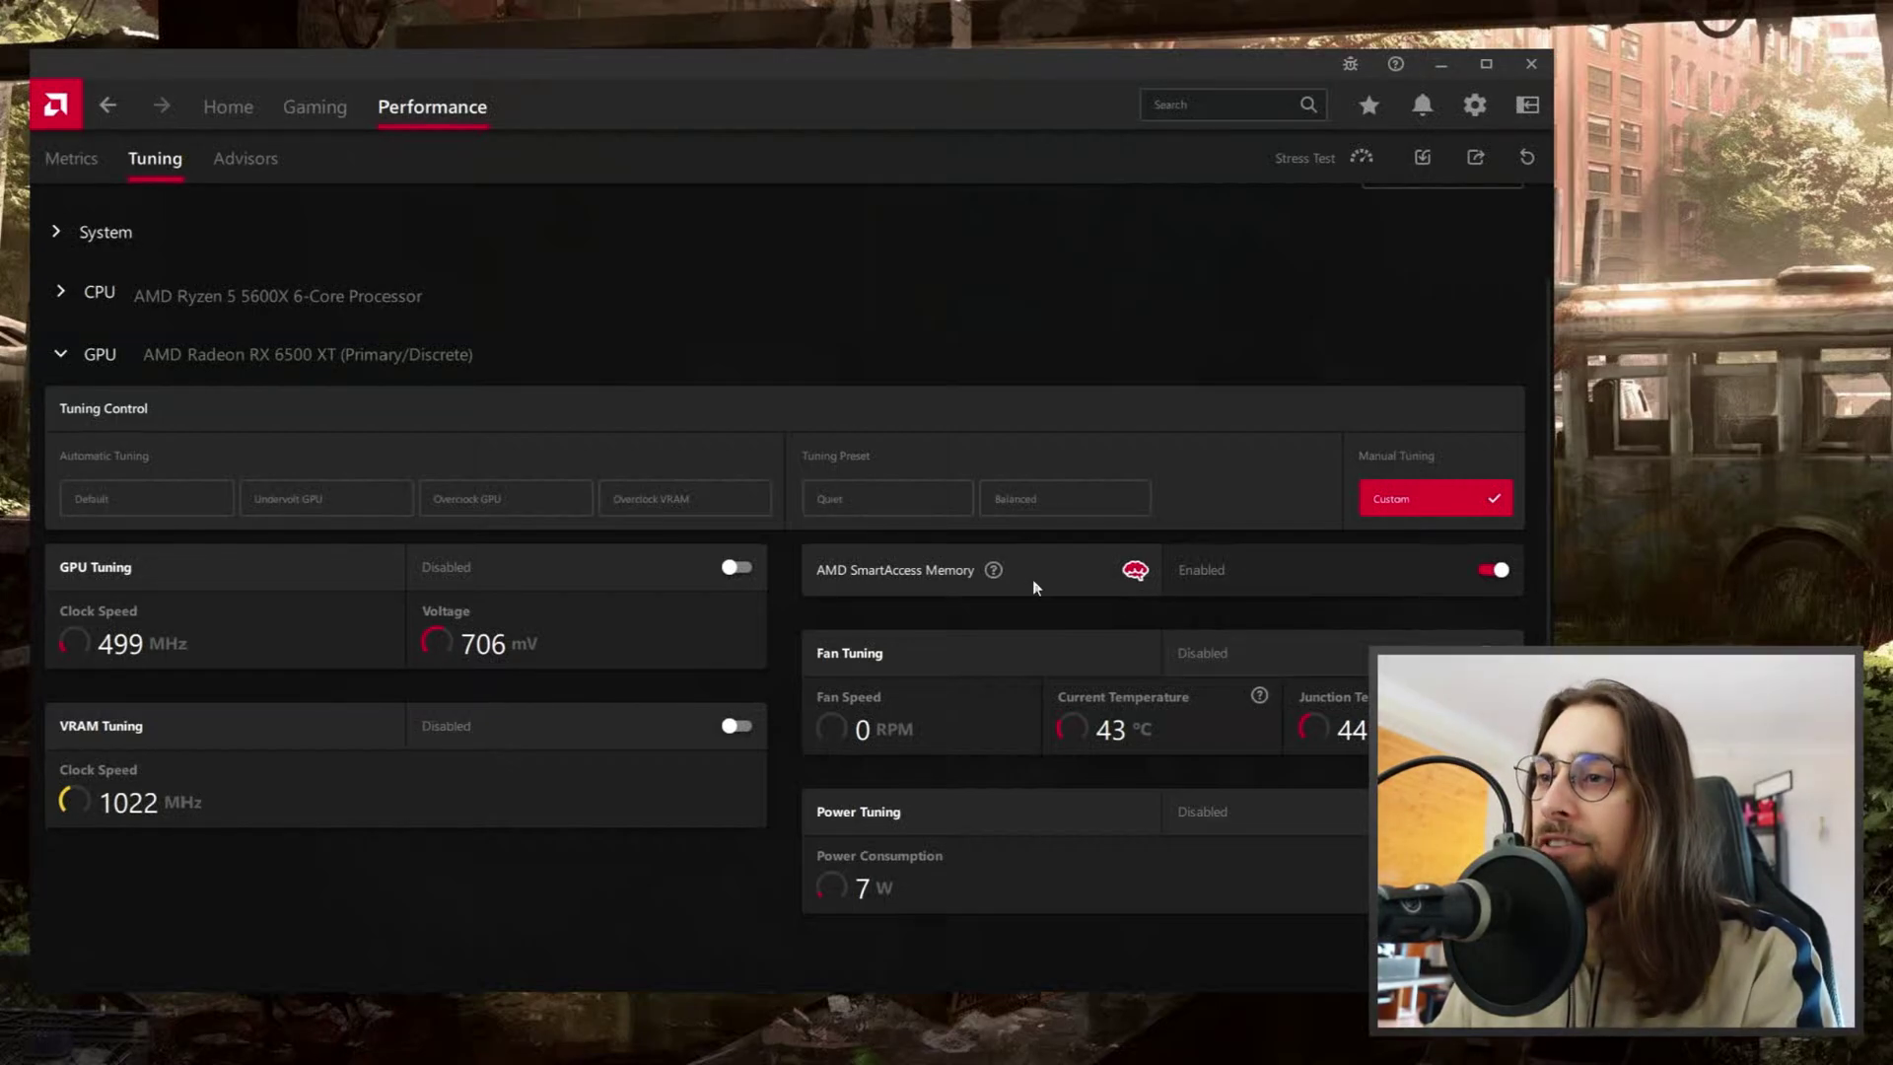
pyautogui.click(737, 567)
pyautogui.scroll(-3, 752, 592)
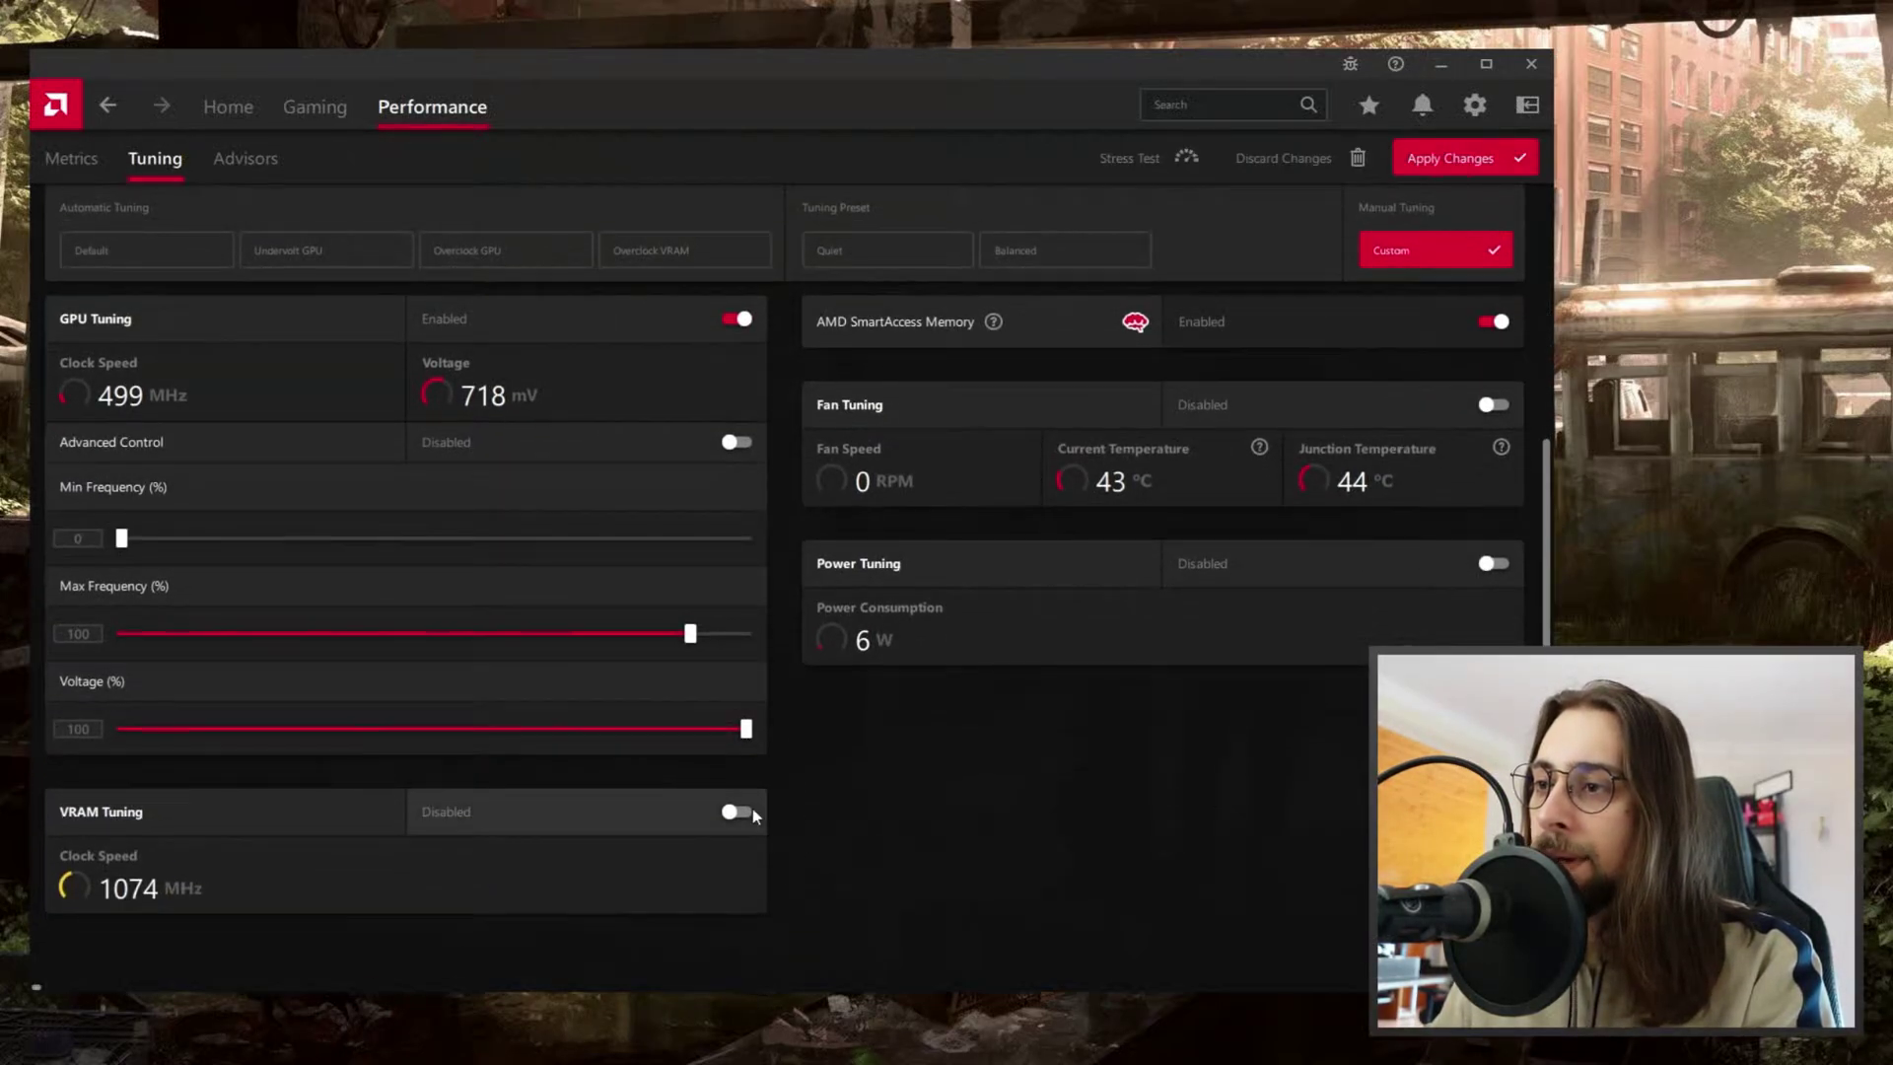
pyautogui.click(751, 812)
pyautogui.click(1493, 563)
pyautogui.click(1493, 405)
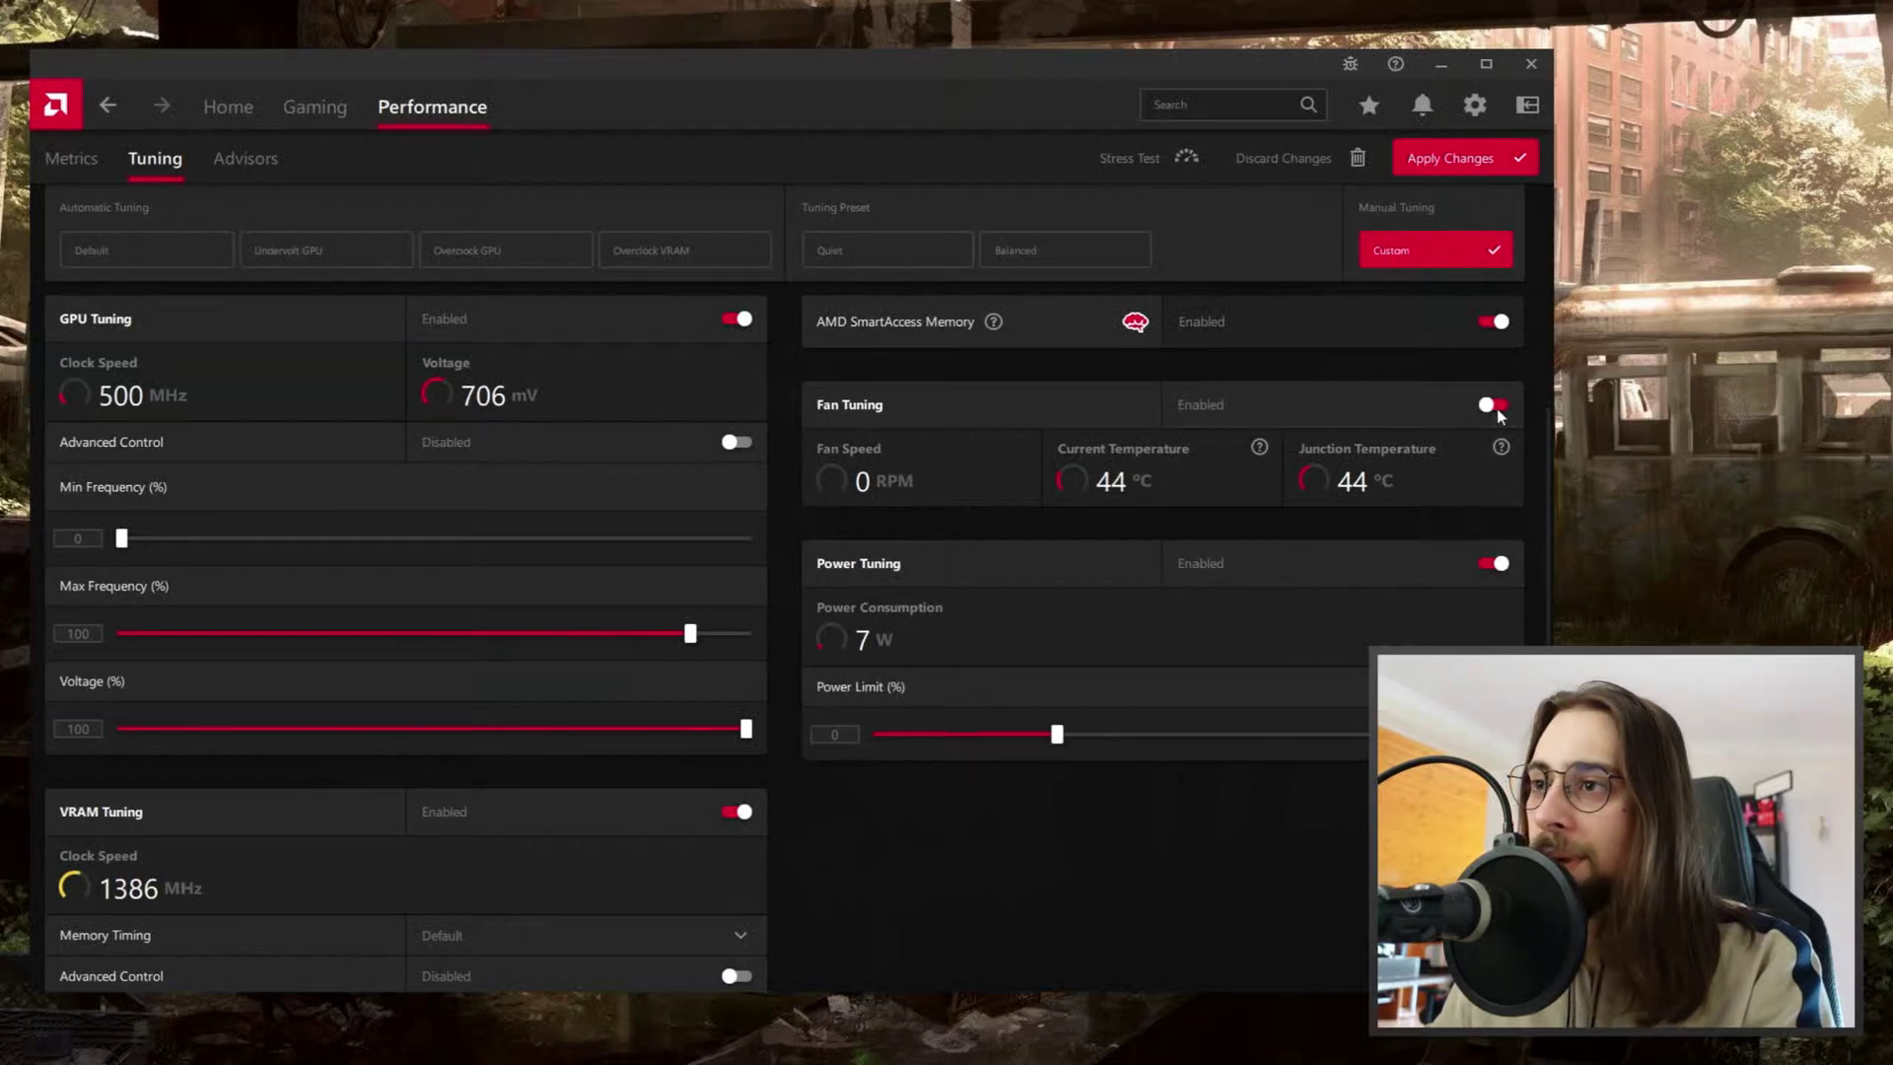
# Enable advanced GPU and VRAM frequency control and apply the changes.
pyautogui.click(742, 442)
pyautogui.scroll(-2, 789, 690)
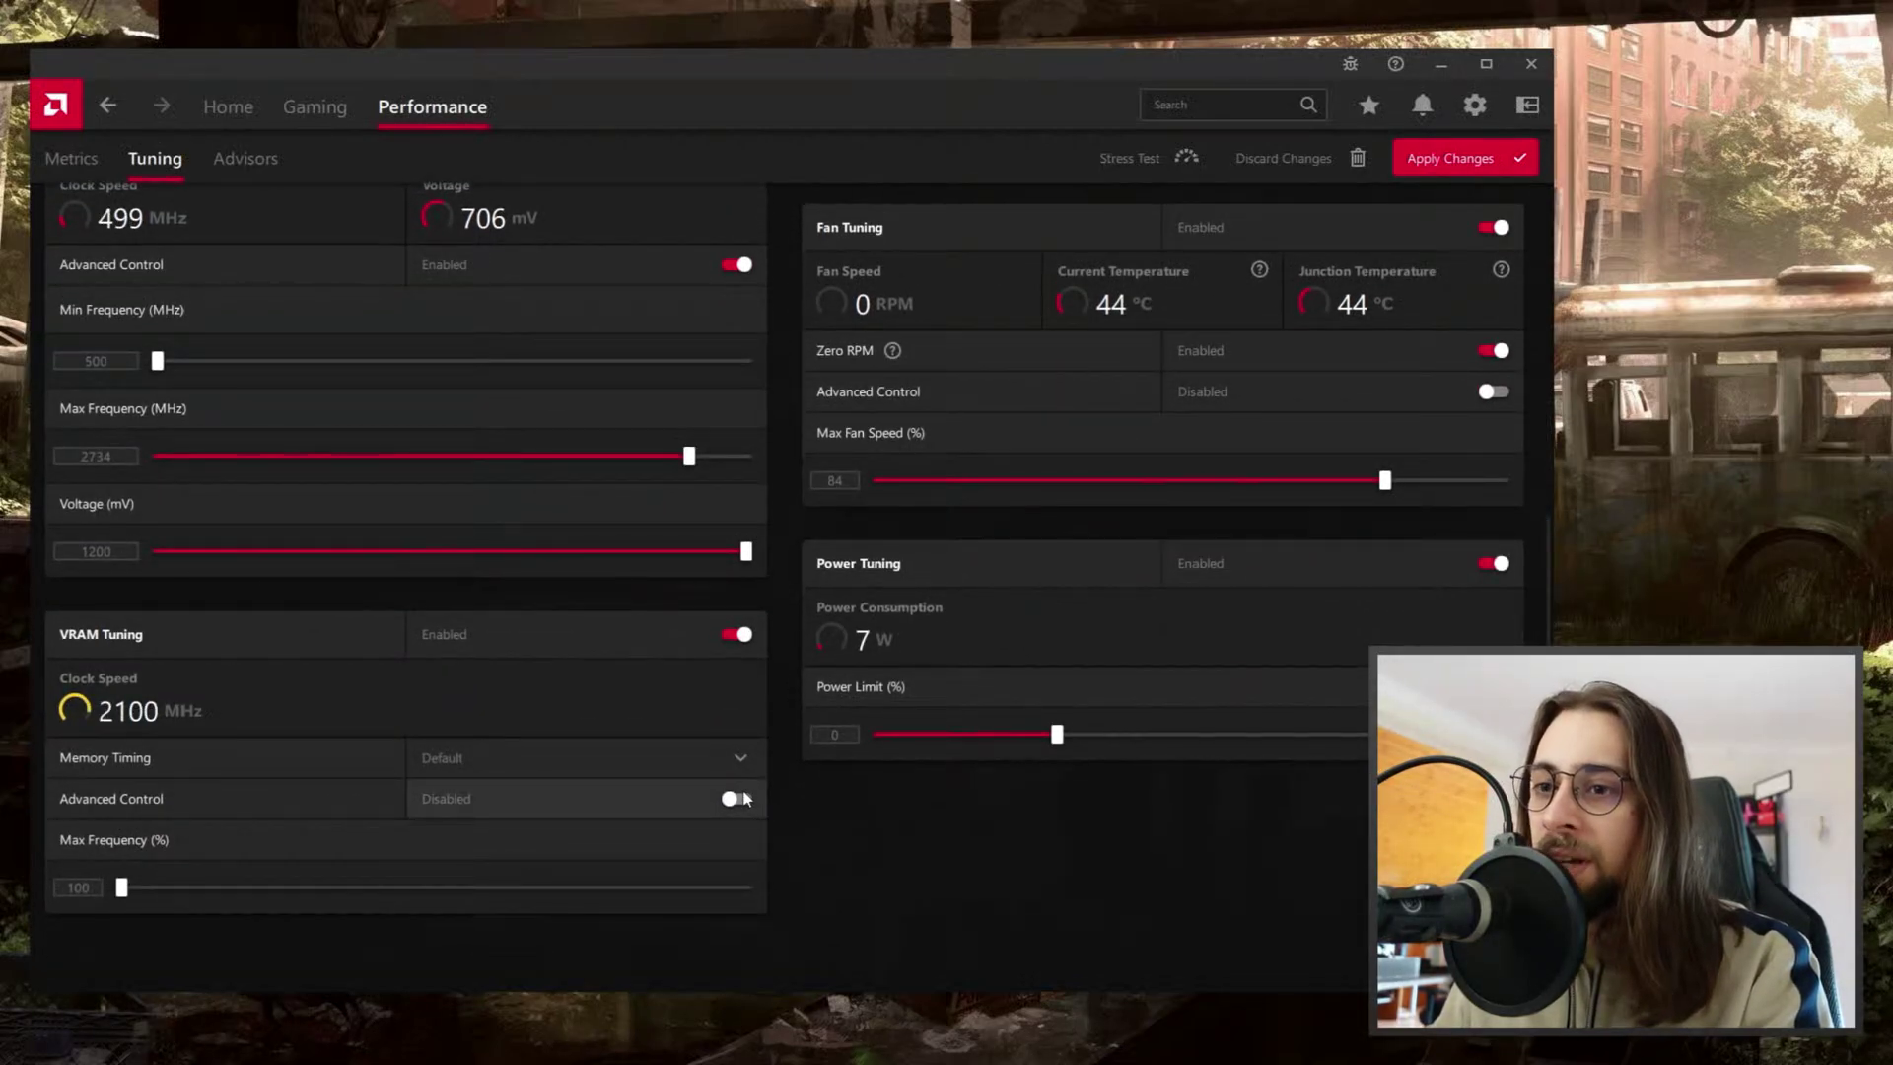
pyautogui.click(734, 799)
pyautogui.scroll(4, 1025, 876)
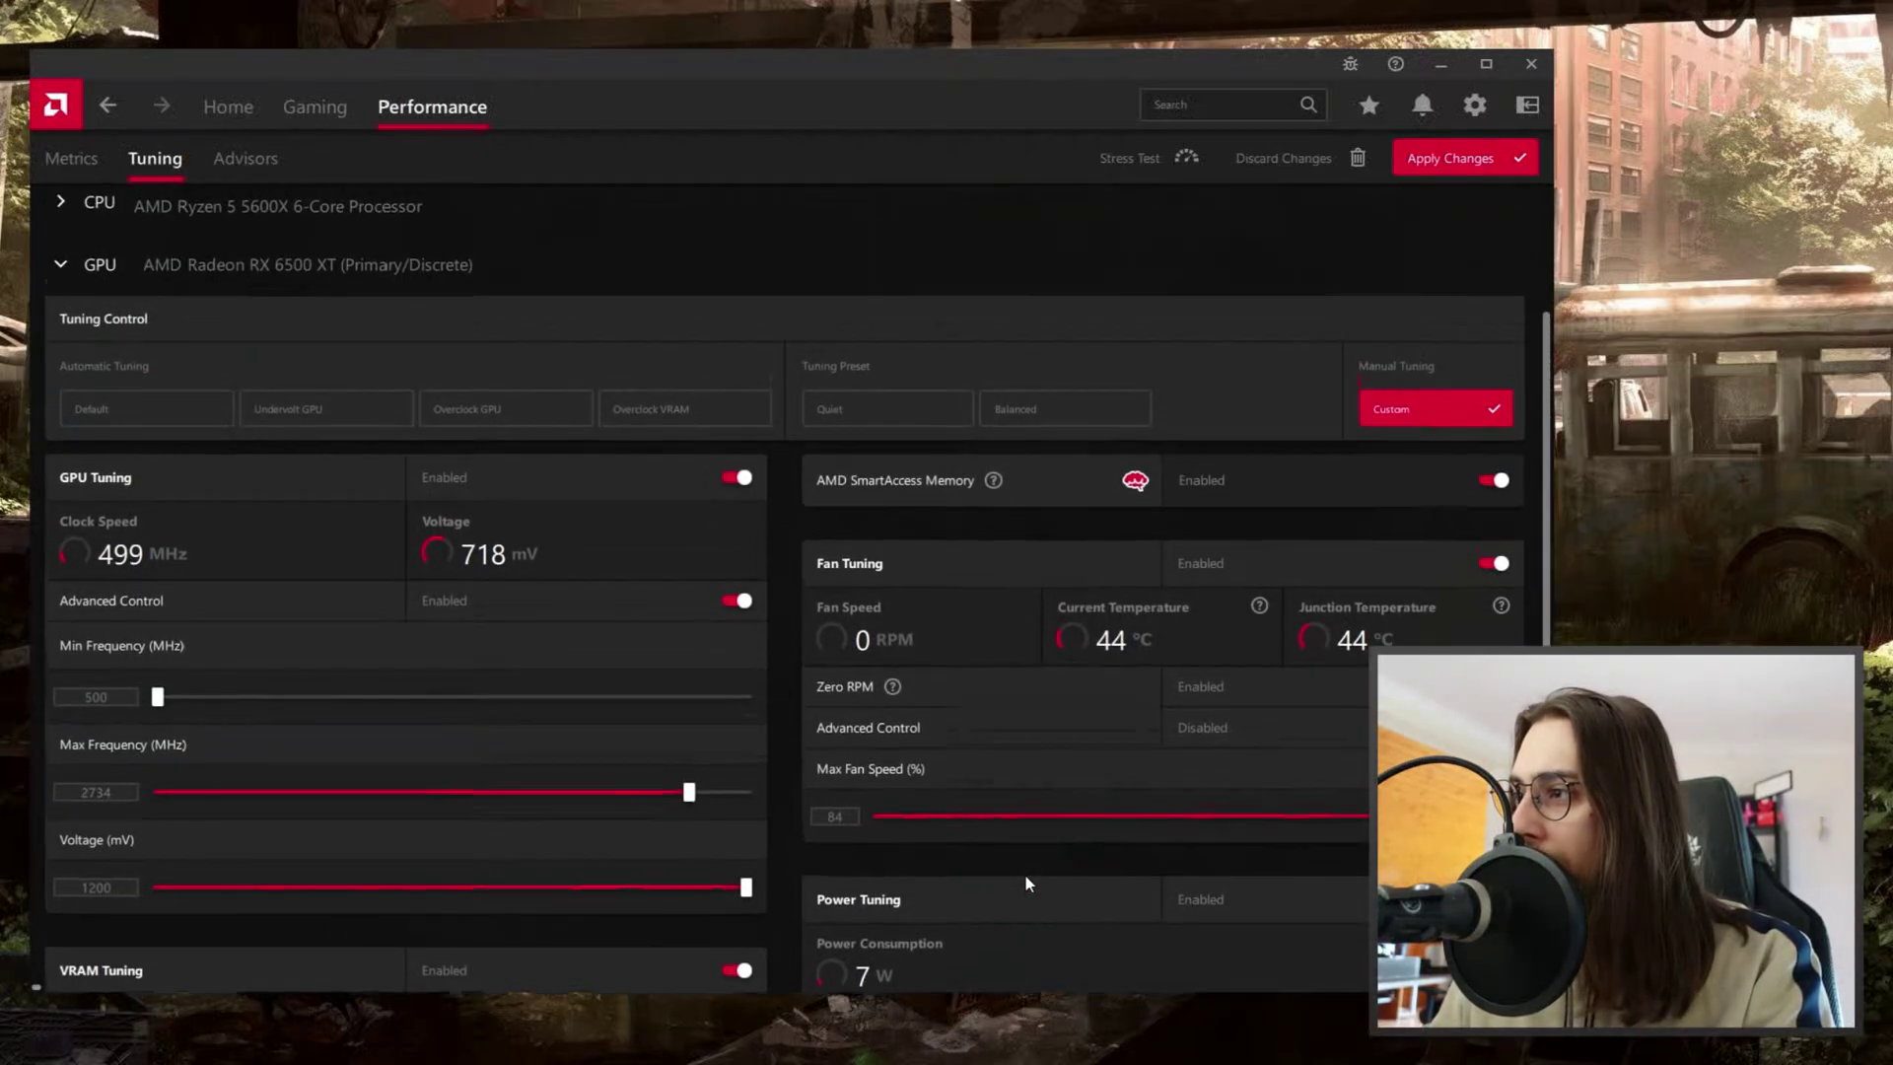
pyautogui.scroll(-1, 1026, 882)
pyautogui.click(1449, 158)
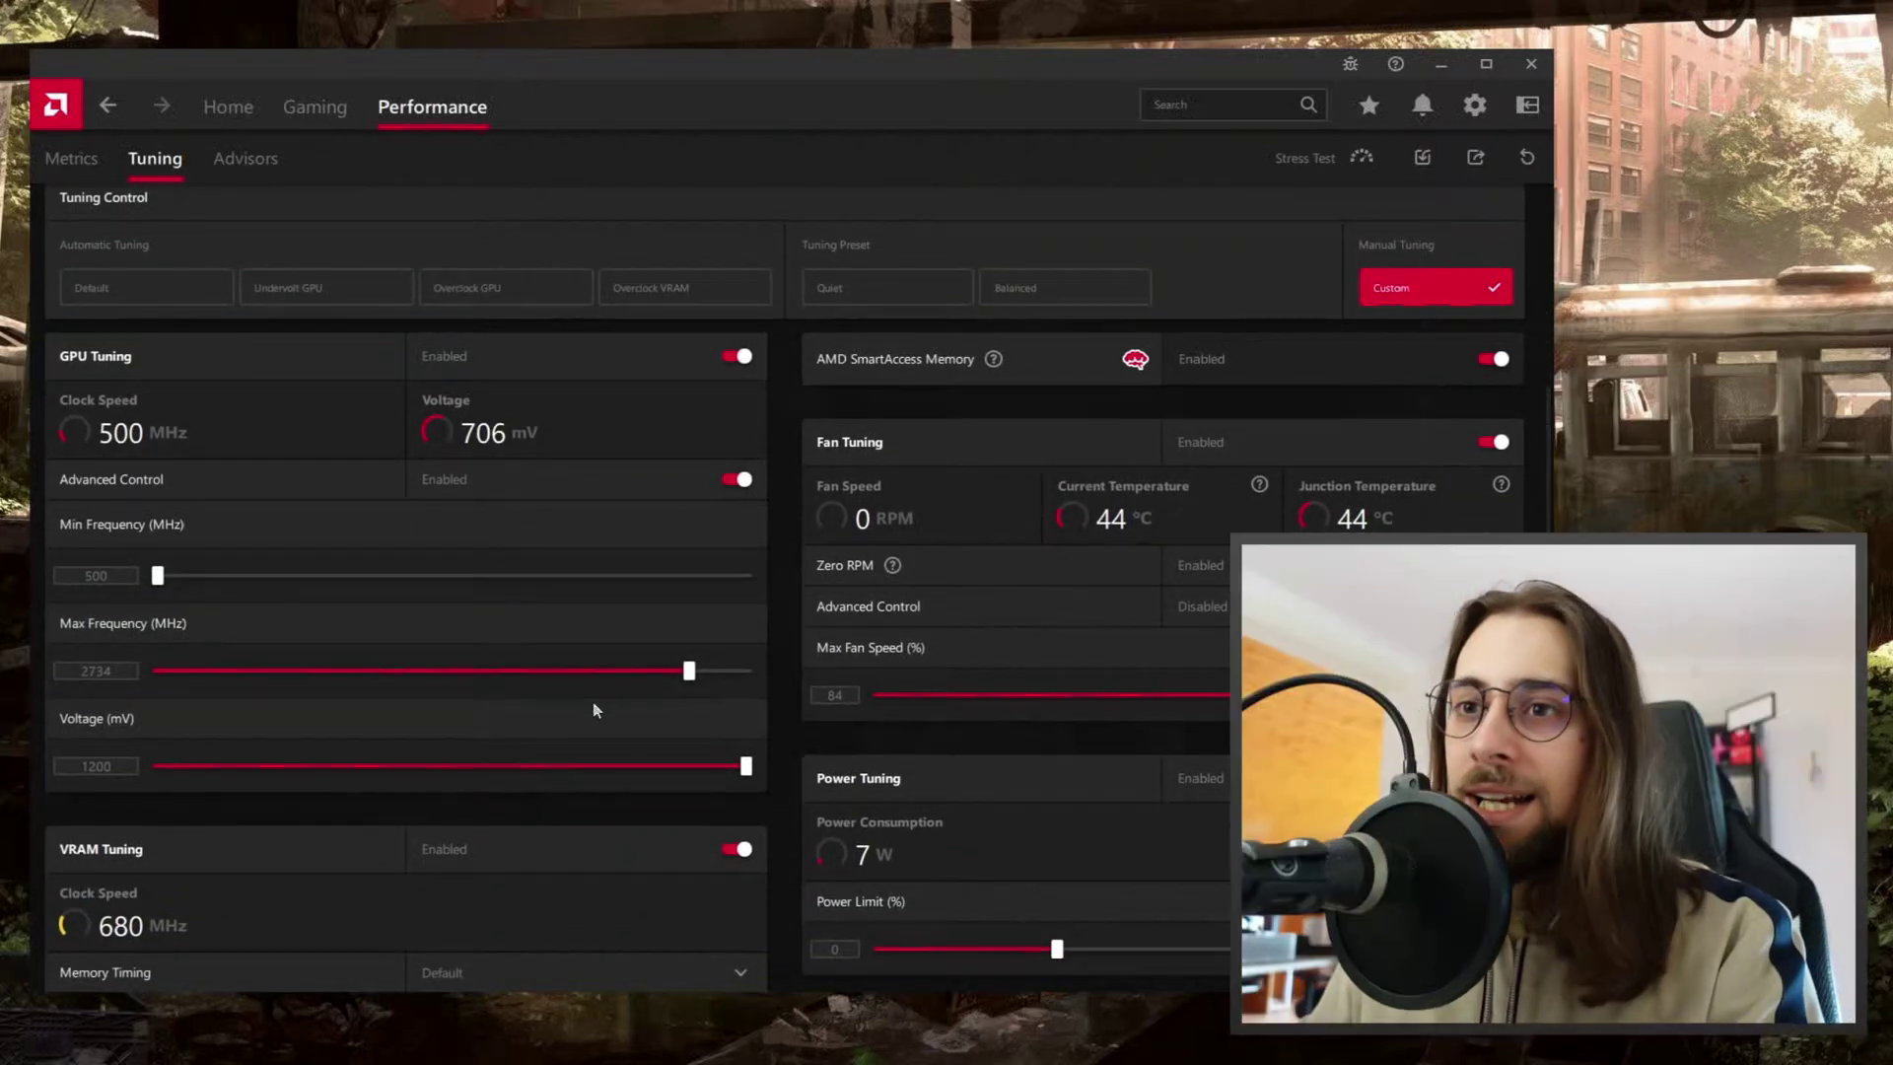
pyautogui.scroll(-1, 533, 690)
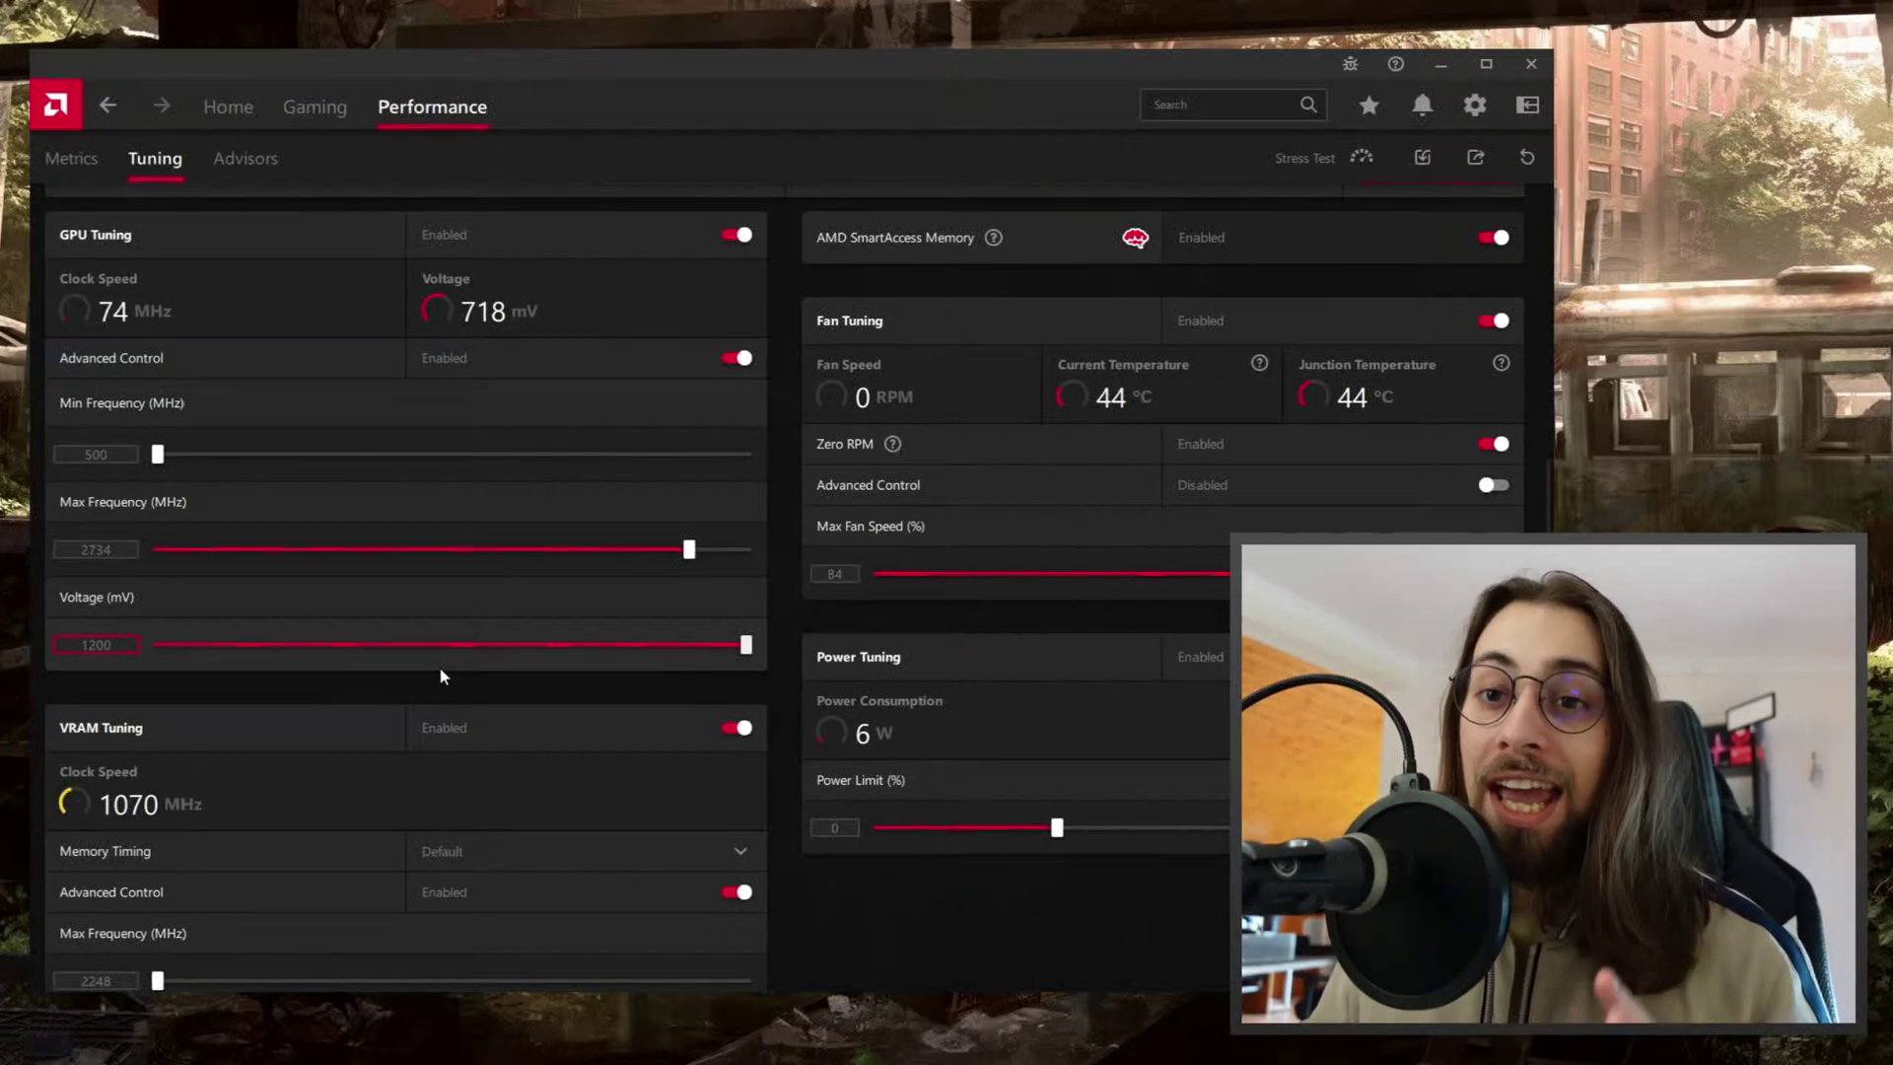
# Drag the Power Limit slider fully right to its 15% maximum.
pyautogui.scroll(-1, 440, 666)
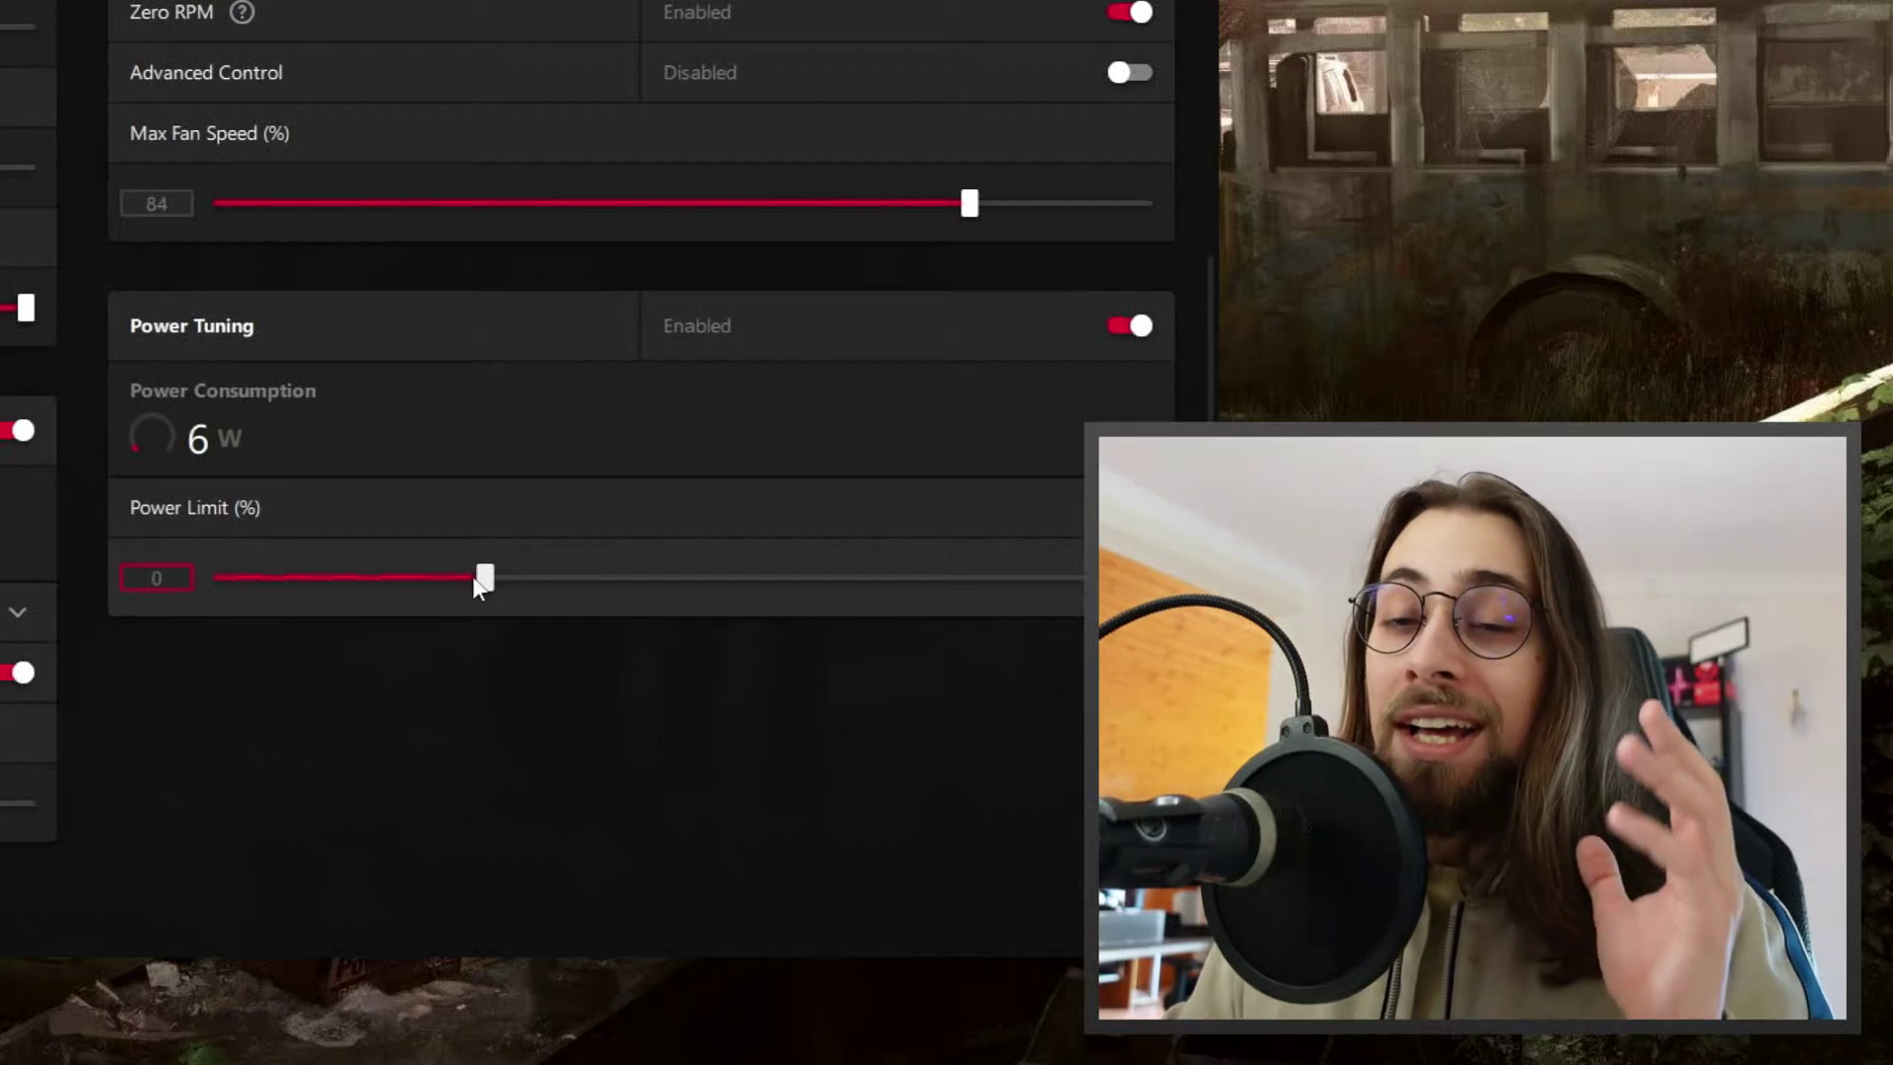
pyautogui.moveTo(484, 577); pyautogui.dragTo(1149, 578)
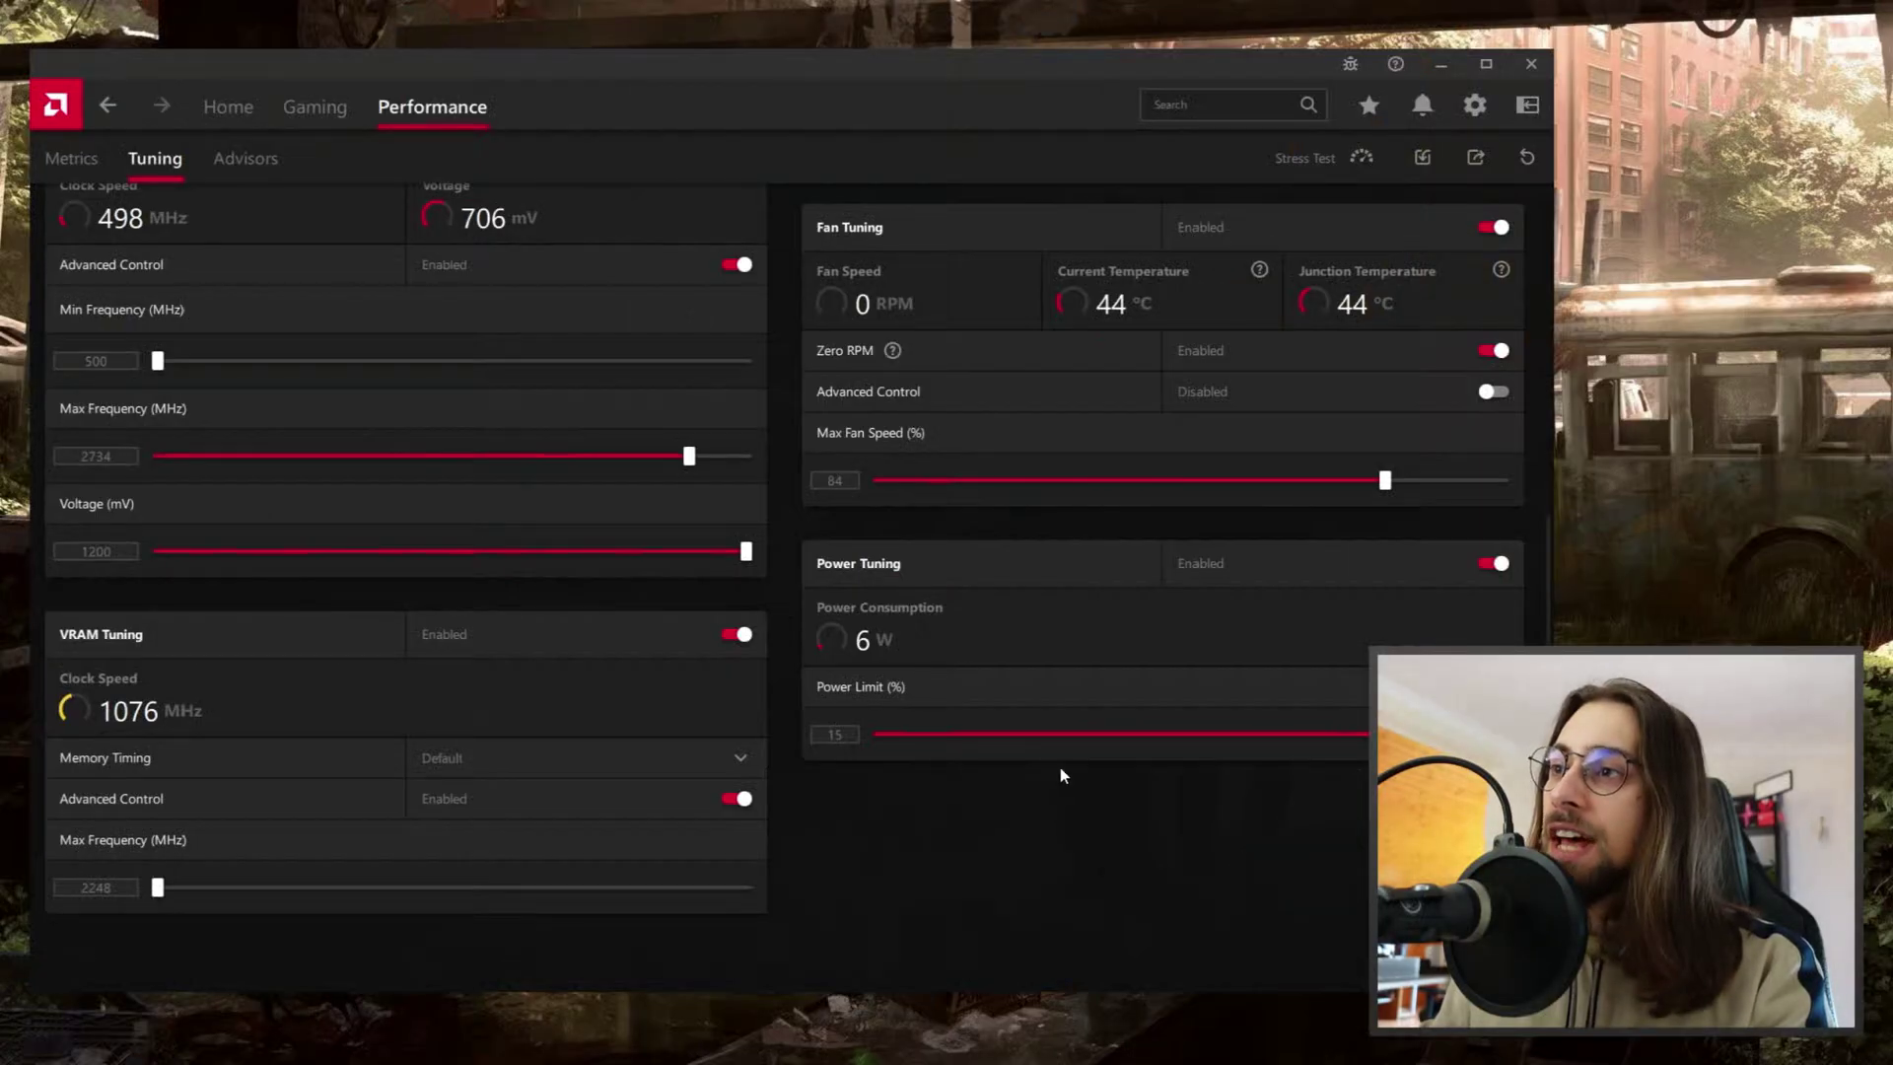
pyautogui.scroll(3, 490, 631)
pyautogui.scroll(-2, 981, 459)
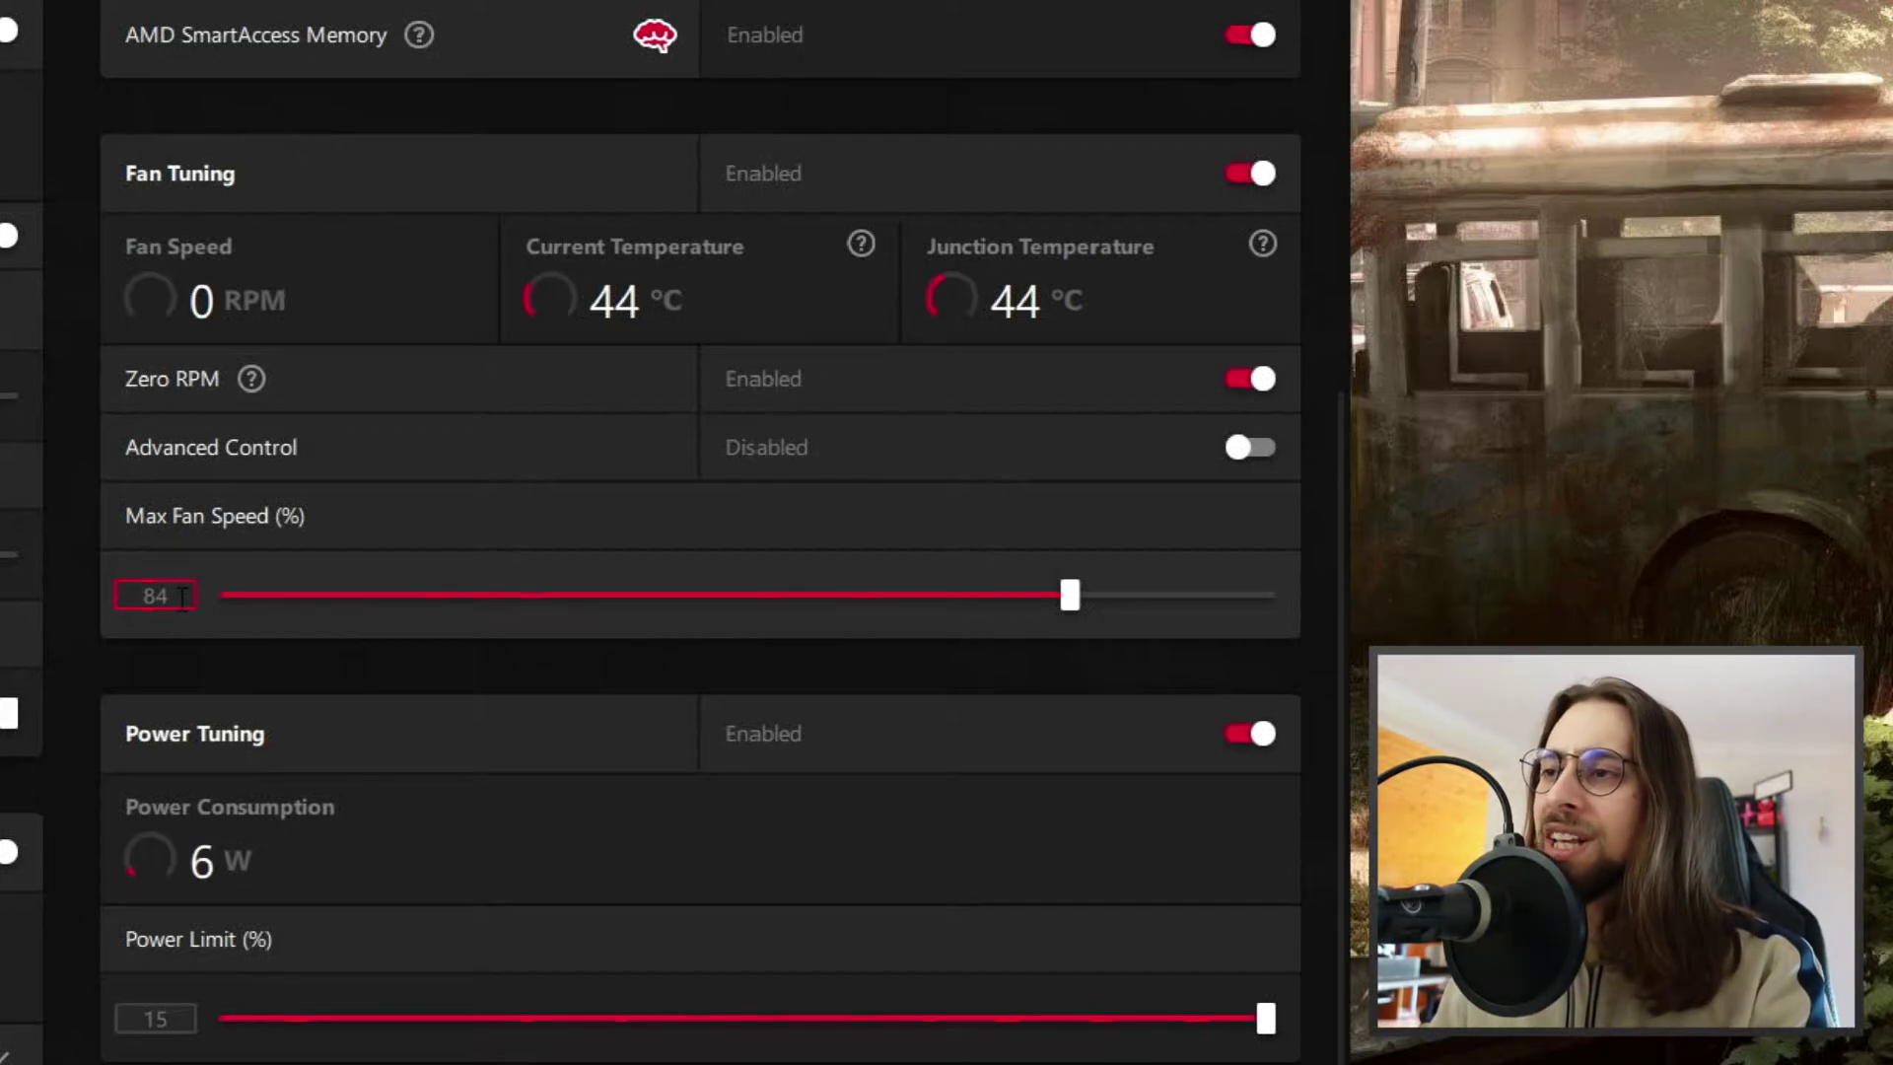
# Lower Max Fan Speed from 84% to 45%.
pyautogui.doubleClick(168, 595)
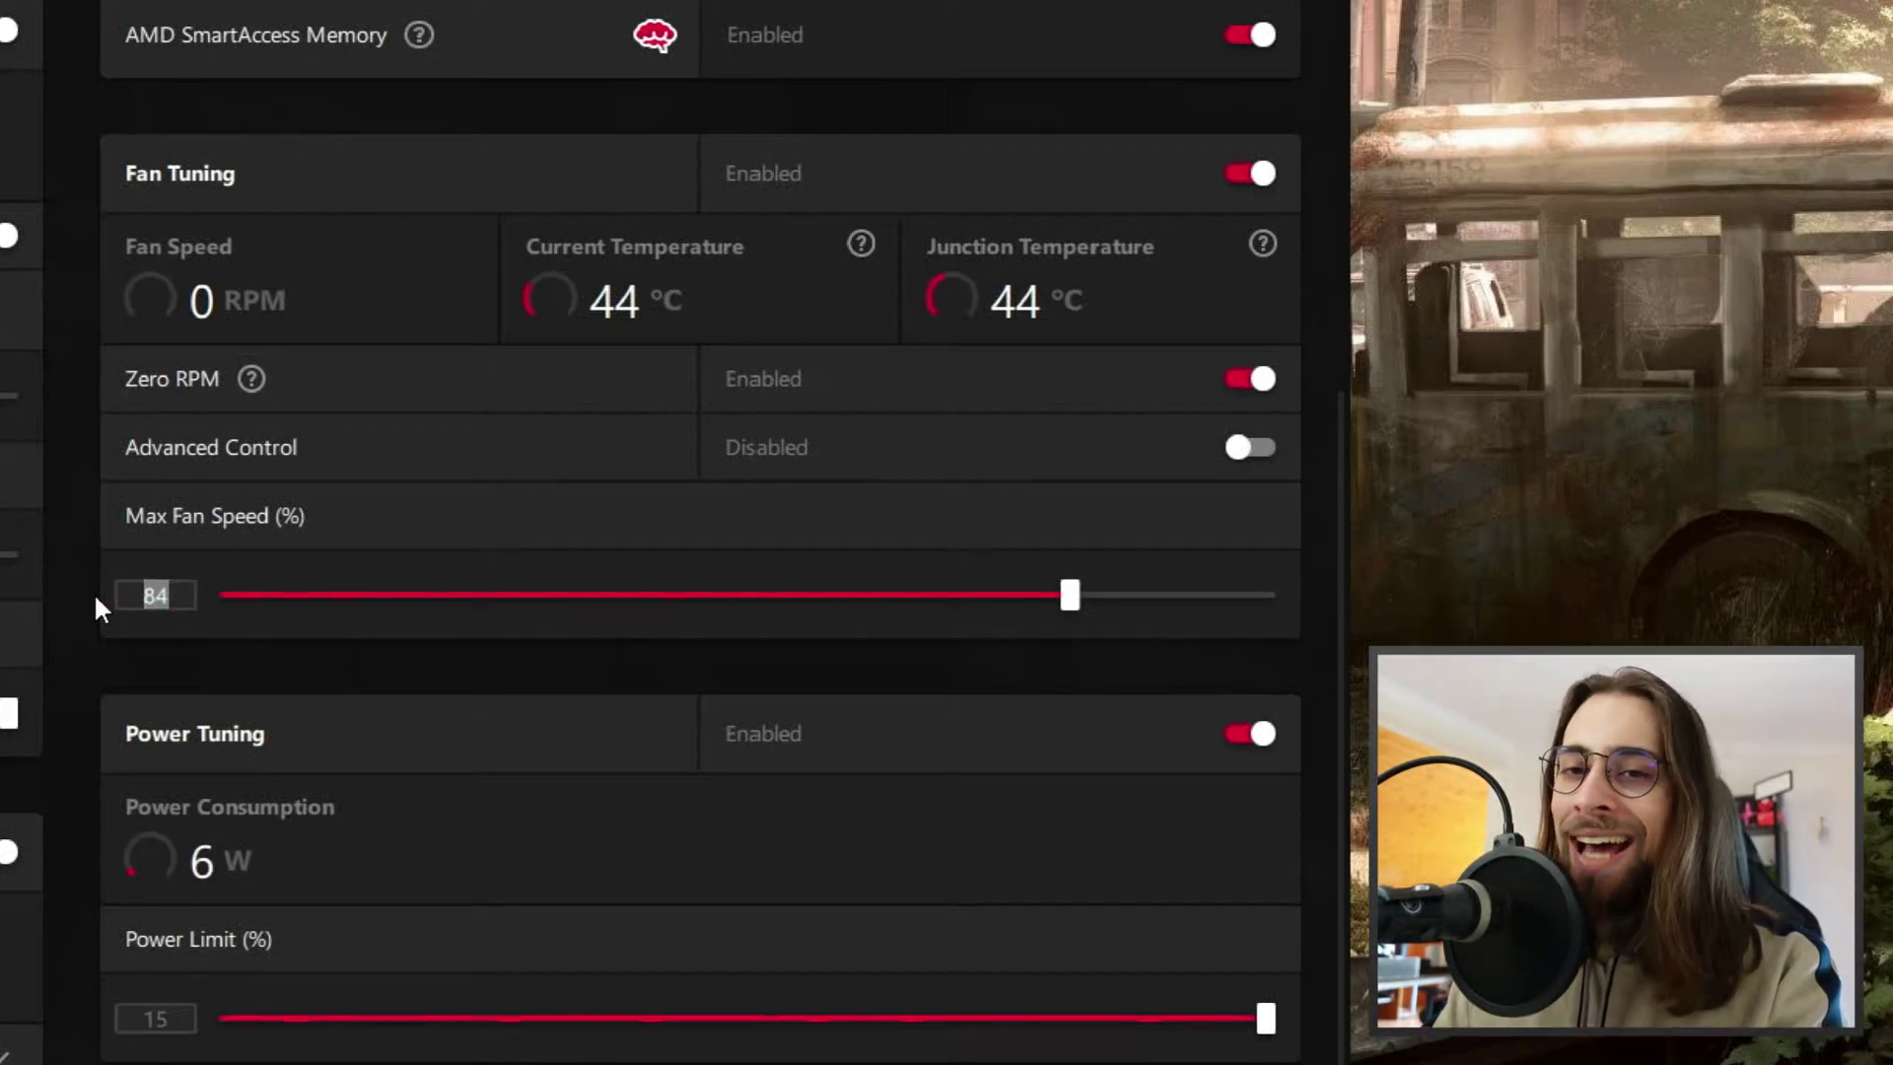
pyautogui.write('45')
pyautogui.press('Return')
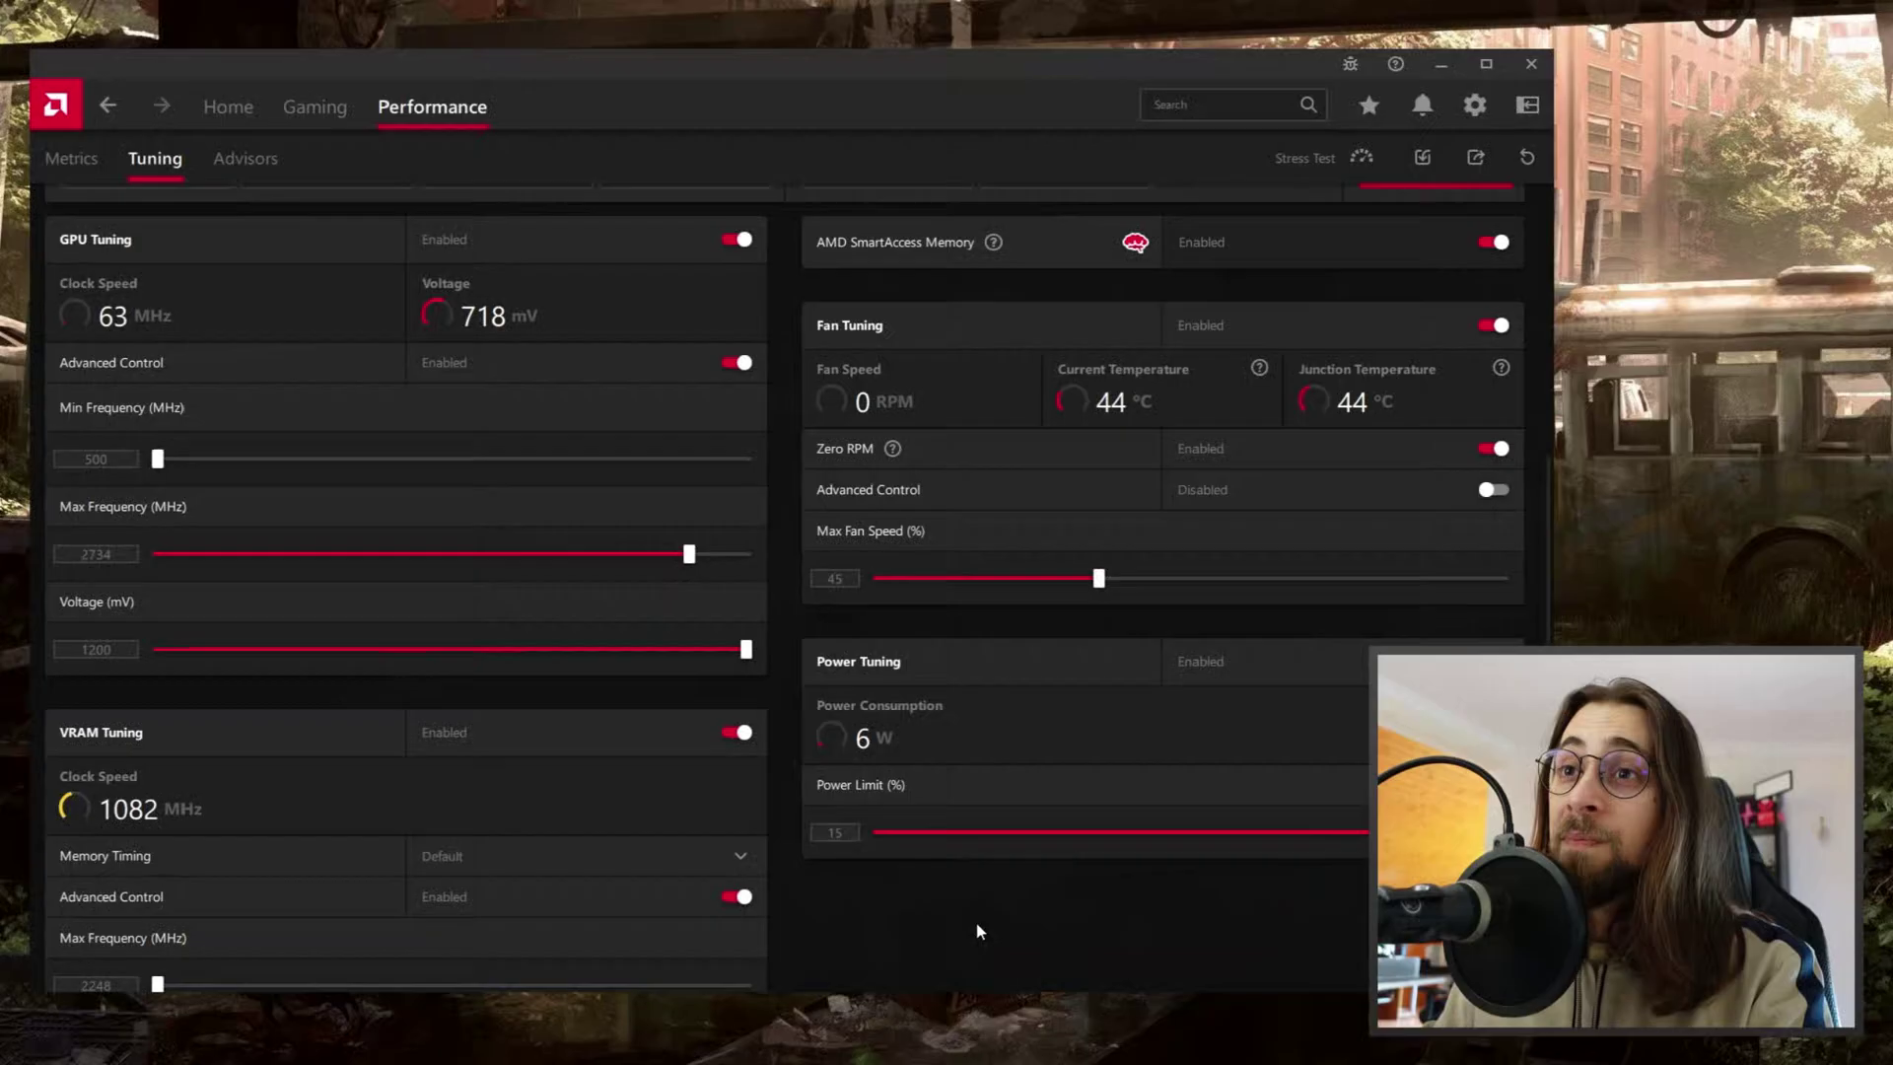
# Enter 2700 MHz as GPU Max Frequency and start entering 2600 MHz as Min Frequency.
pyautogui.scroll(2, 982, 908)
pyautogui.scroll(-2, 690, 651)
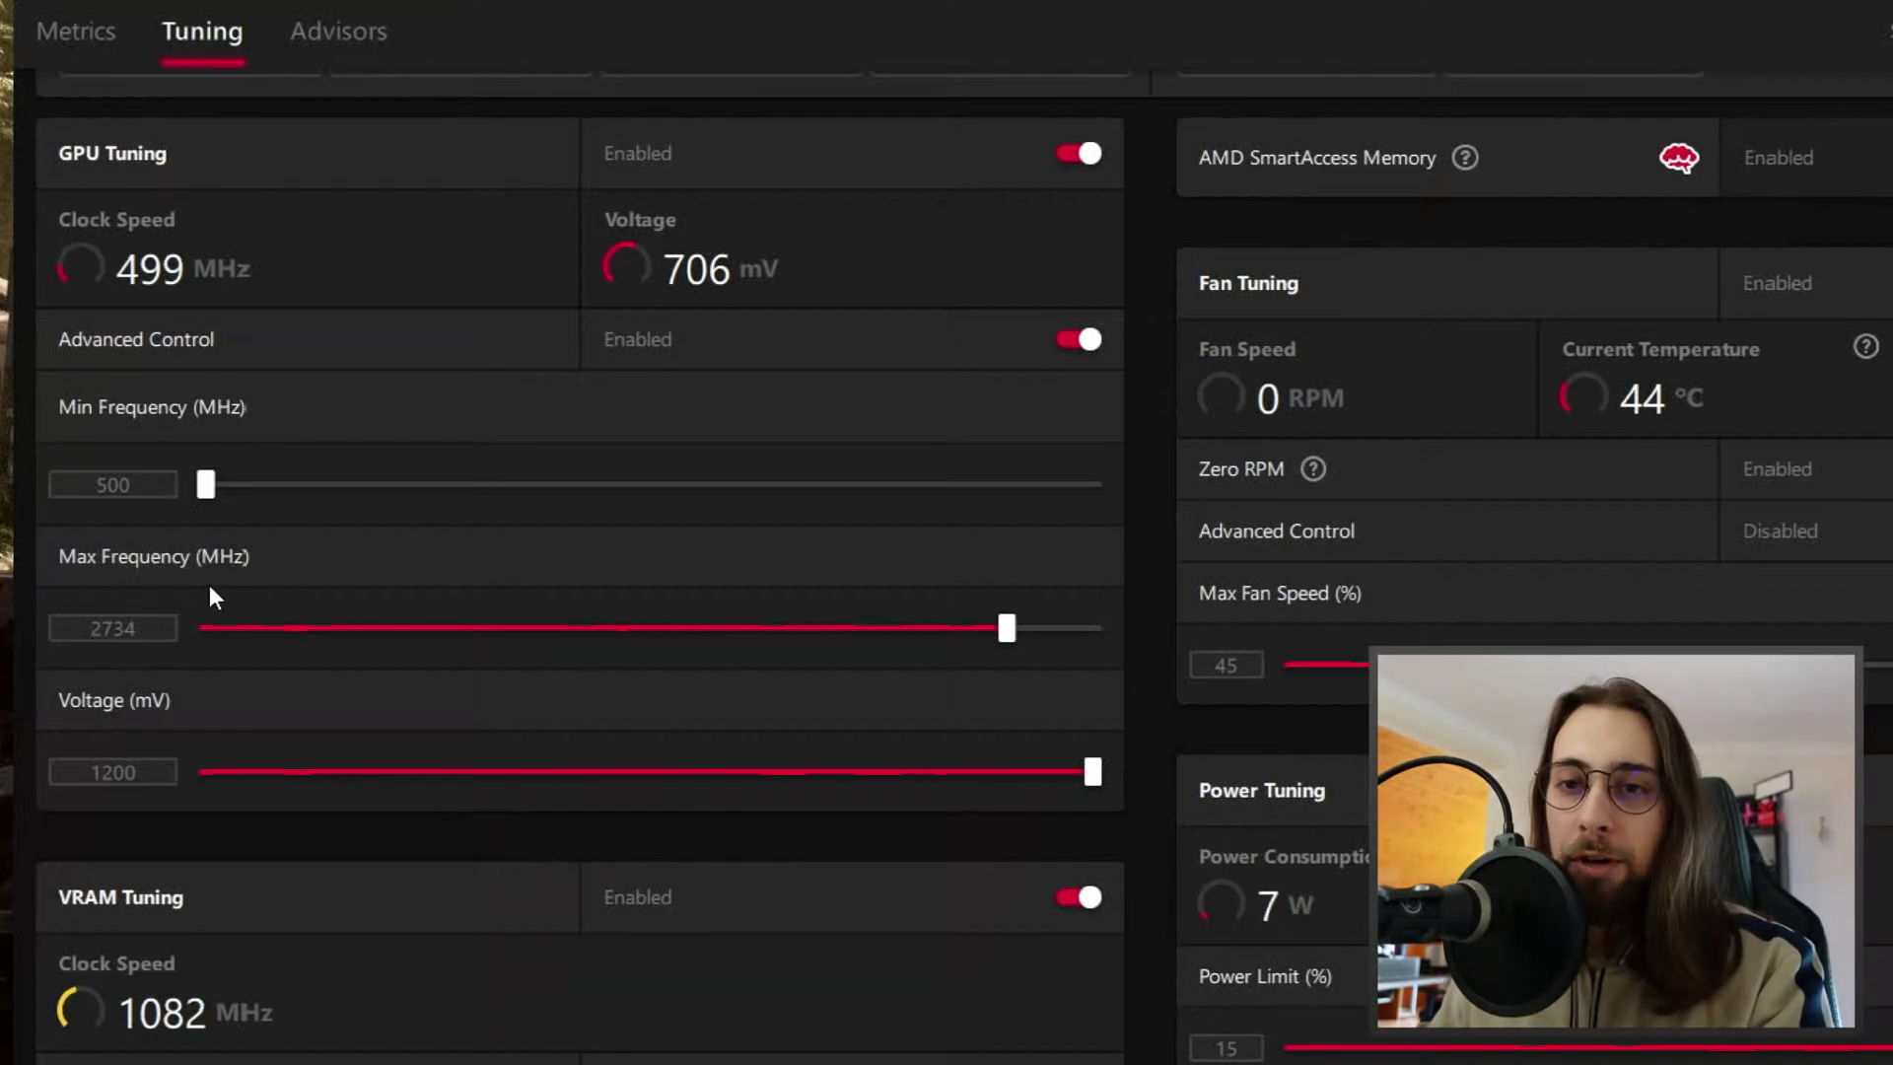
pyautogui.click(153, 485)
pyautogui.moveTo(152, 486); pyautogui.dragTo(46, 490)
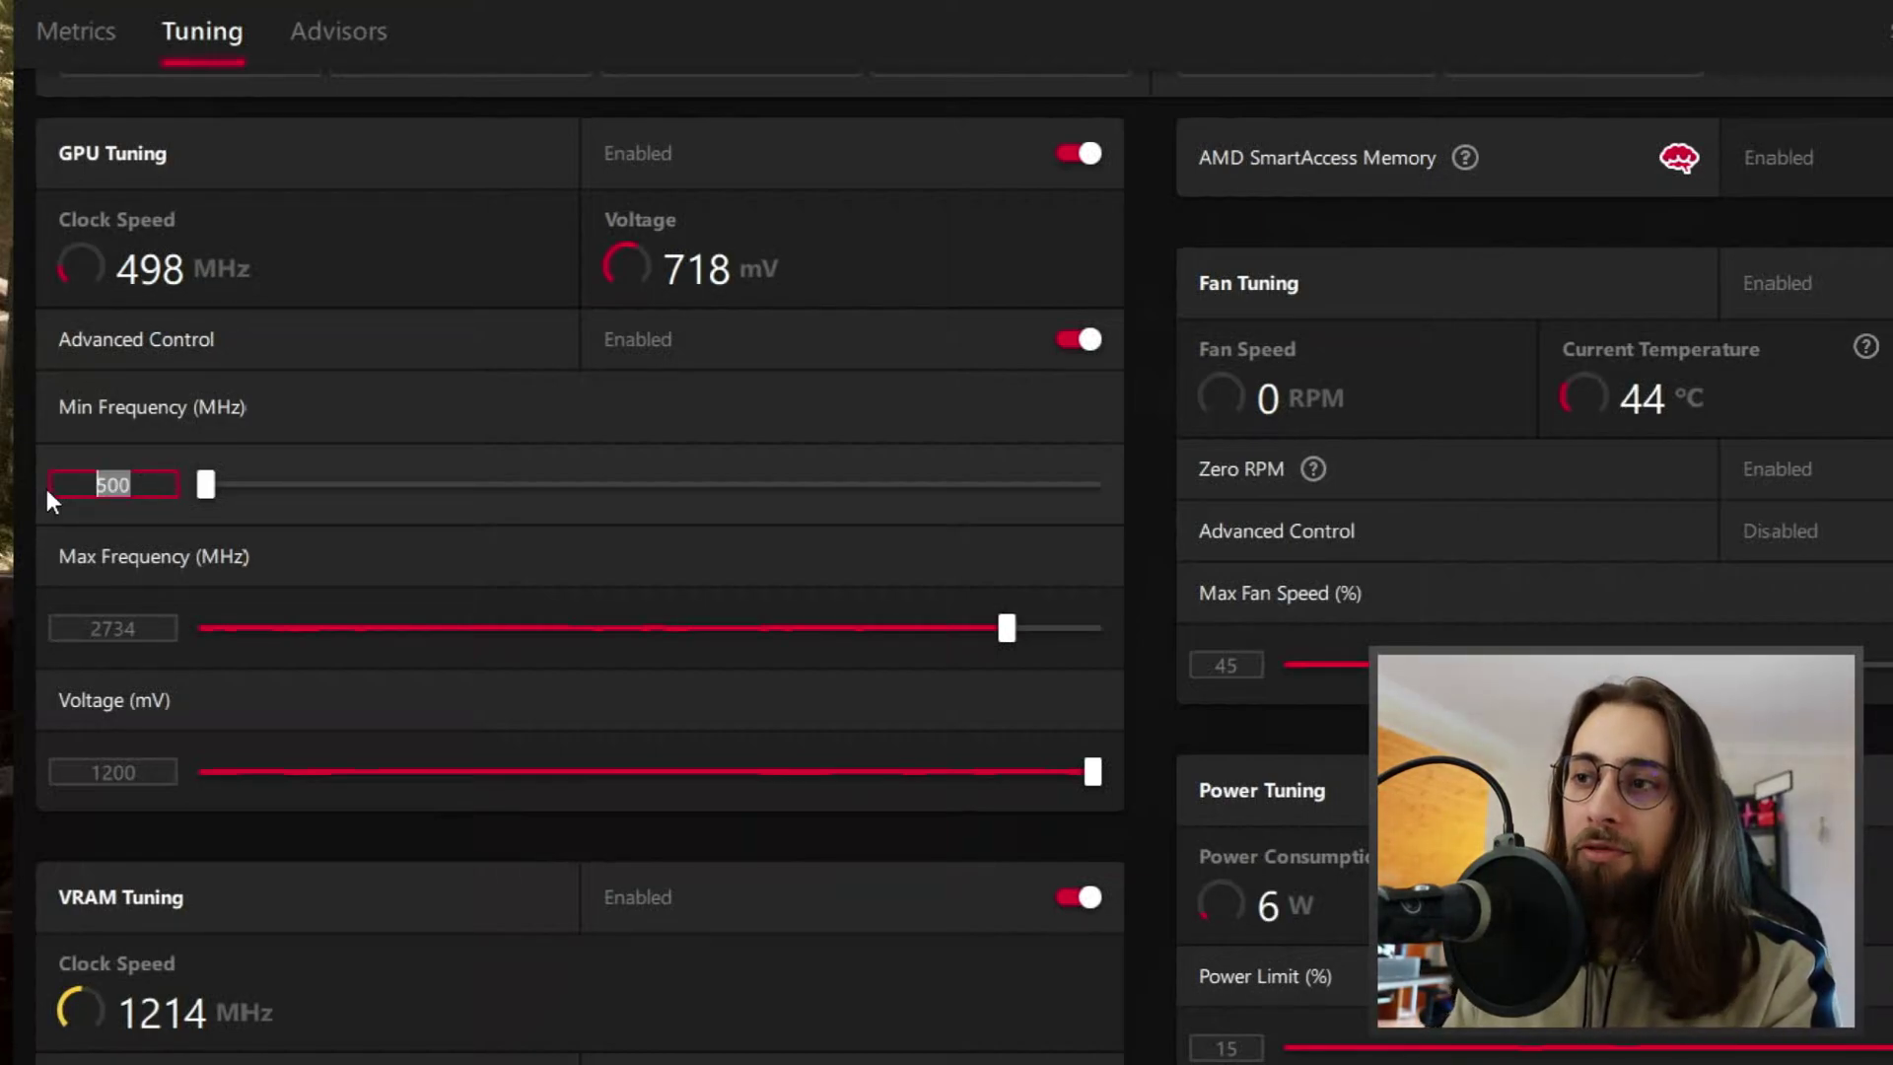
pyautogui.moveTo(148, 628); pyautogui.dragTo(46, 624)
pyautogui.write('2700')
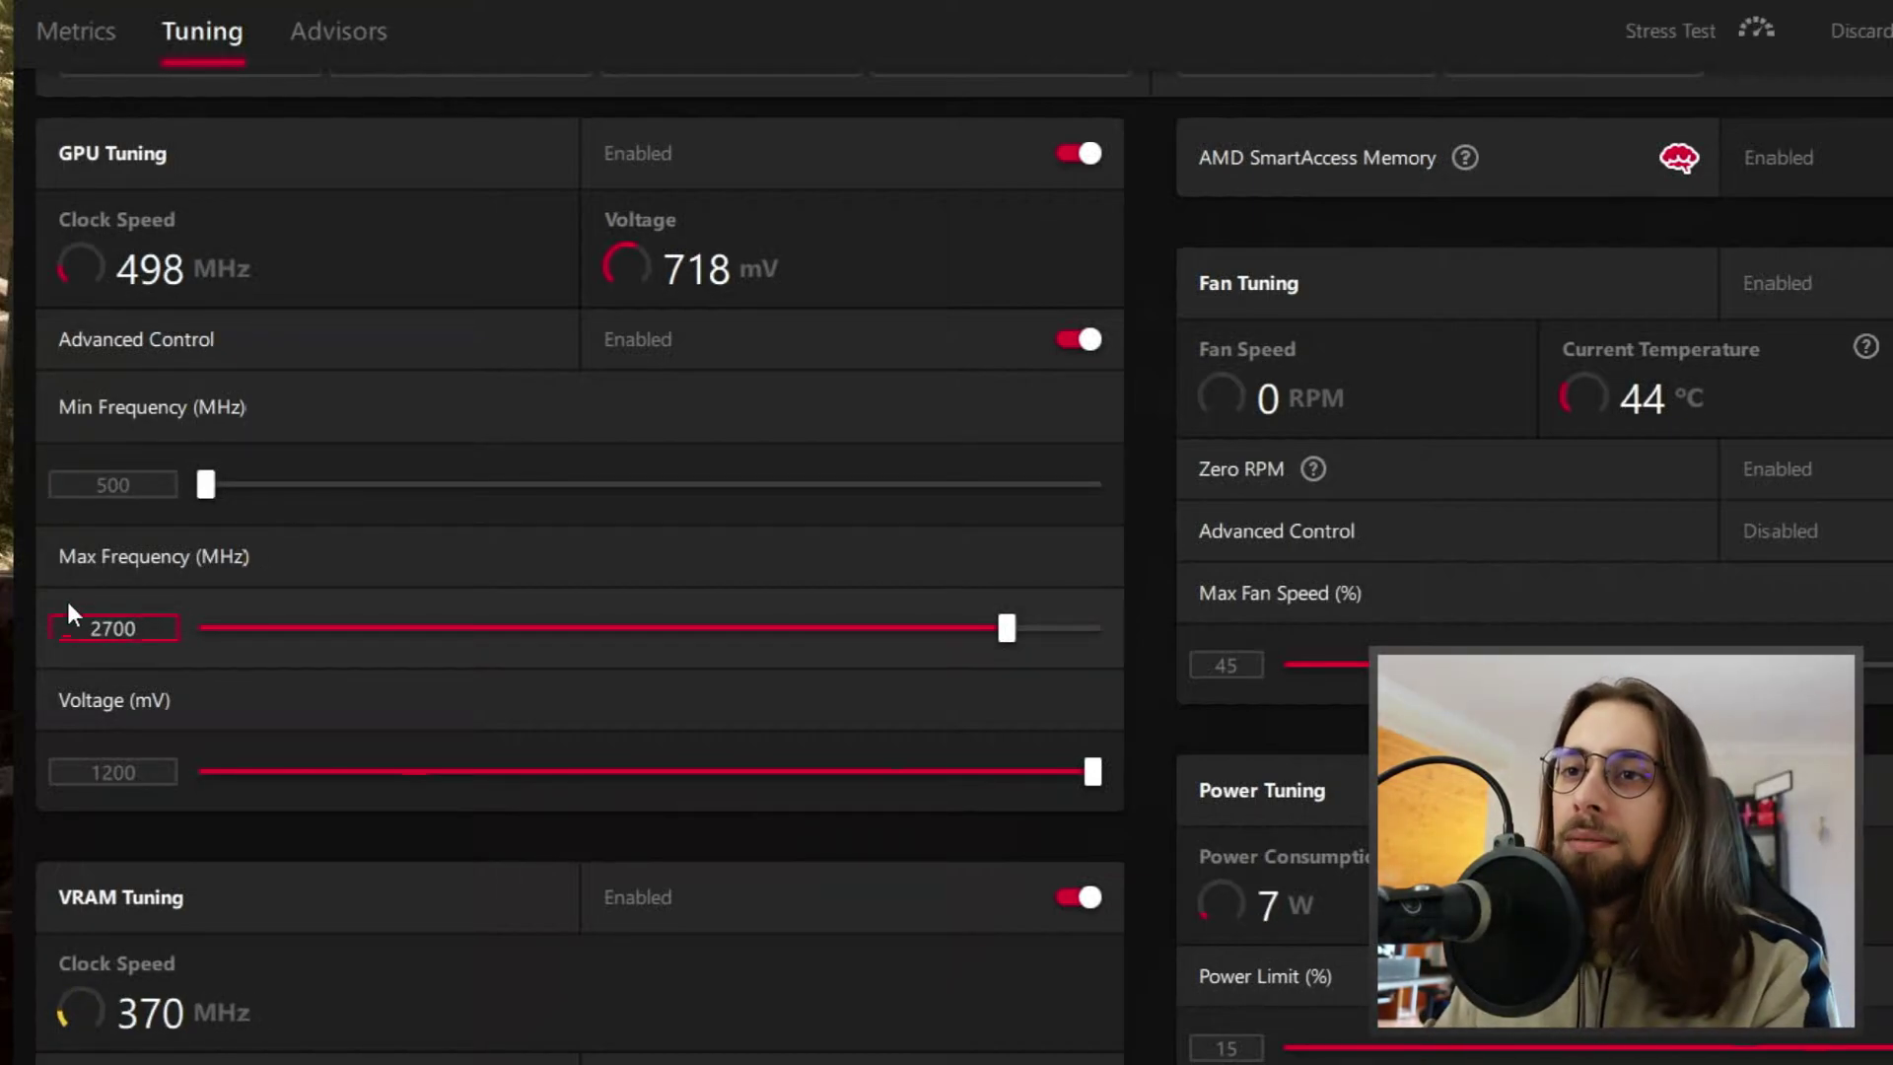
pyautogui.click(140, 486)
pyautogui.moveTo(140, 490); pyautogui.dragTo(5, 488)
pyautogui.write('2600')
pyautogui.write('2700')
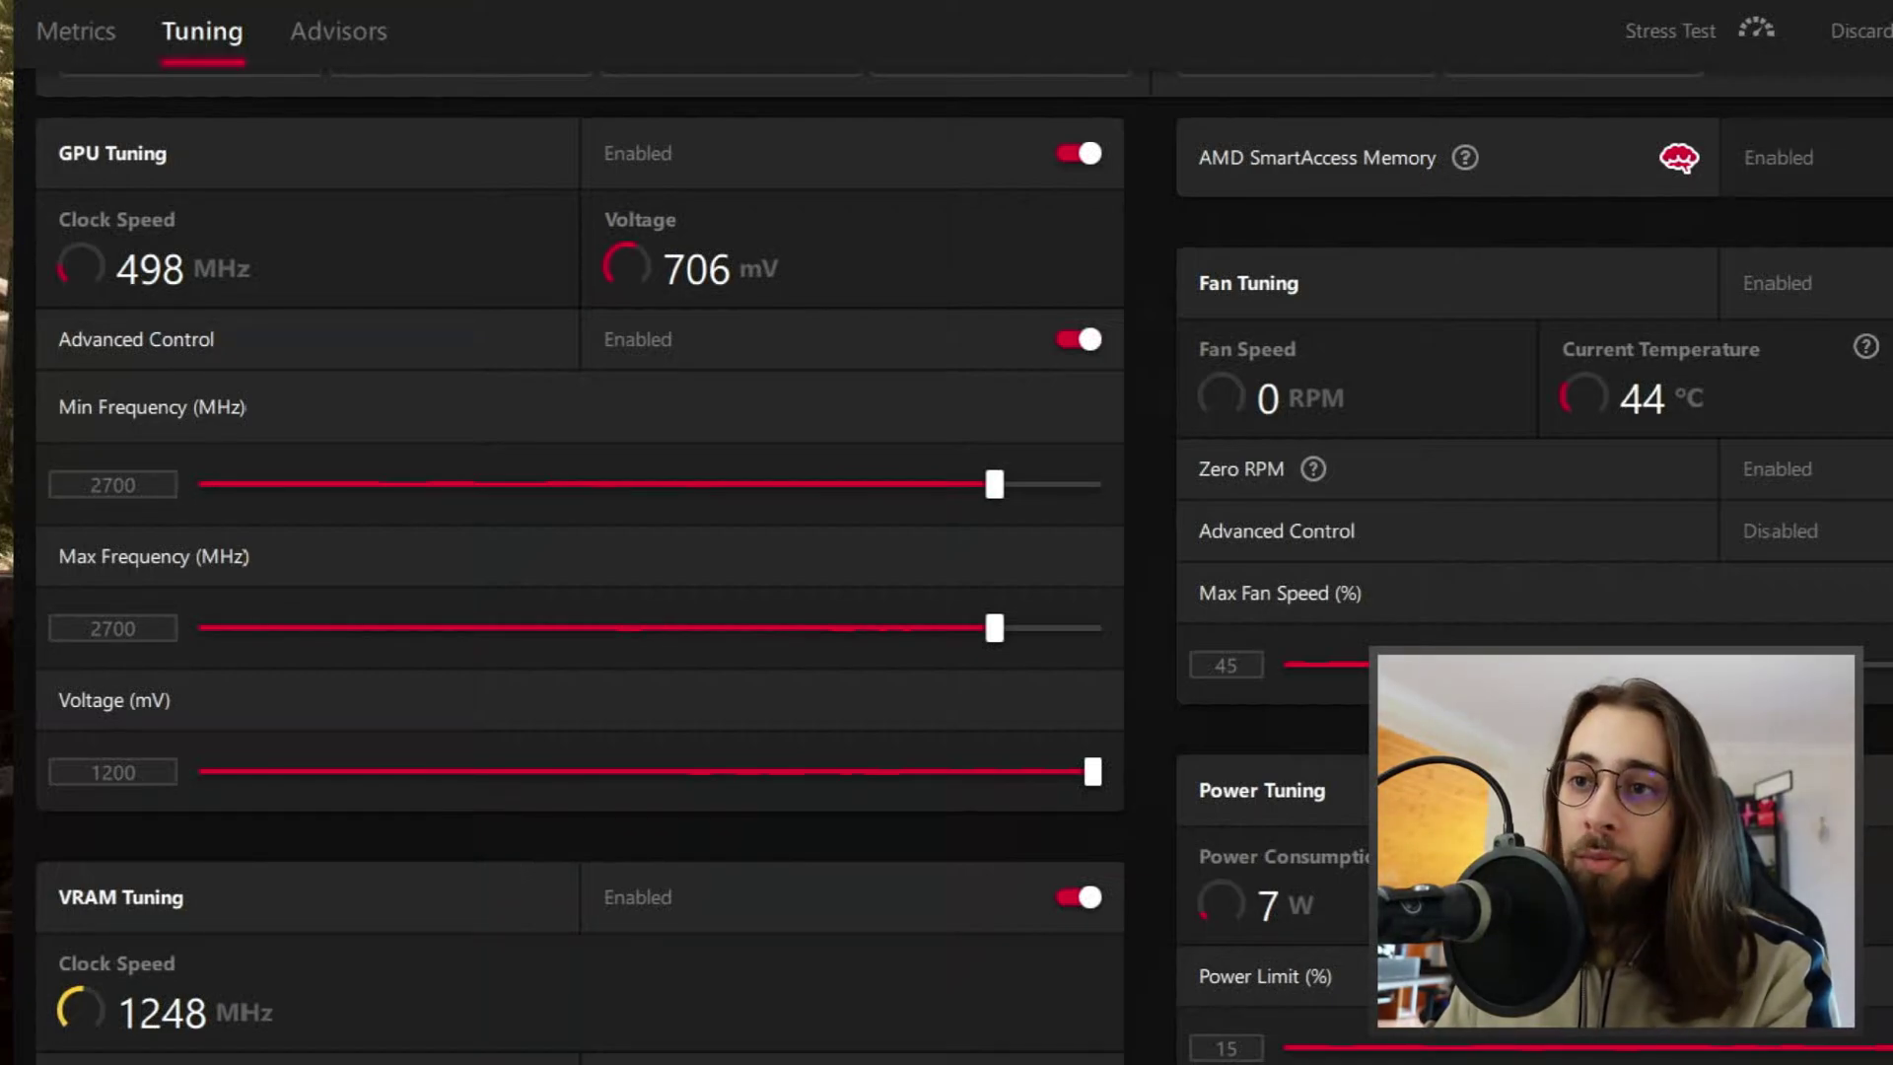
# Correct the frequency boxes to 2700 MHz maximum and 2600 MHz minimum, then apply.
pyautogui.moveTo(994, 627); pyautogui.dragTo(1030, 627)
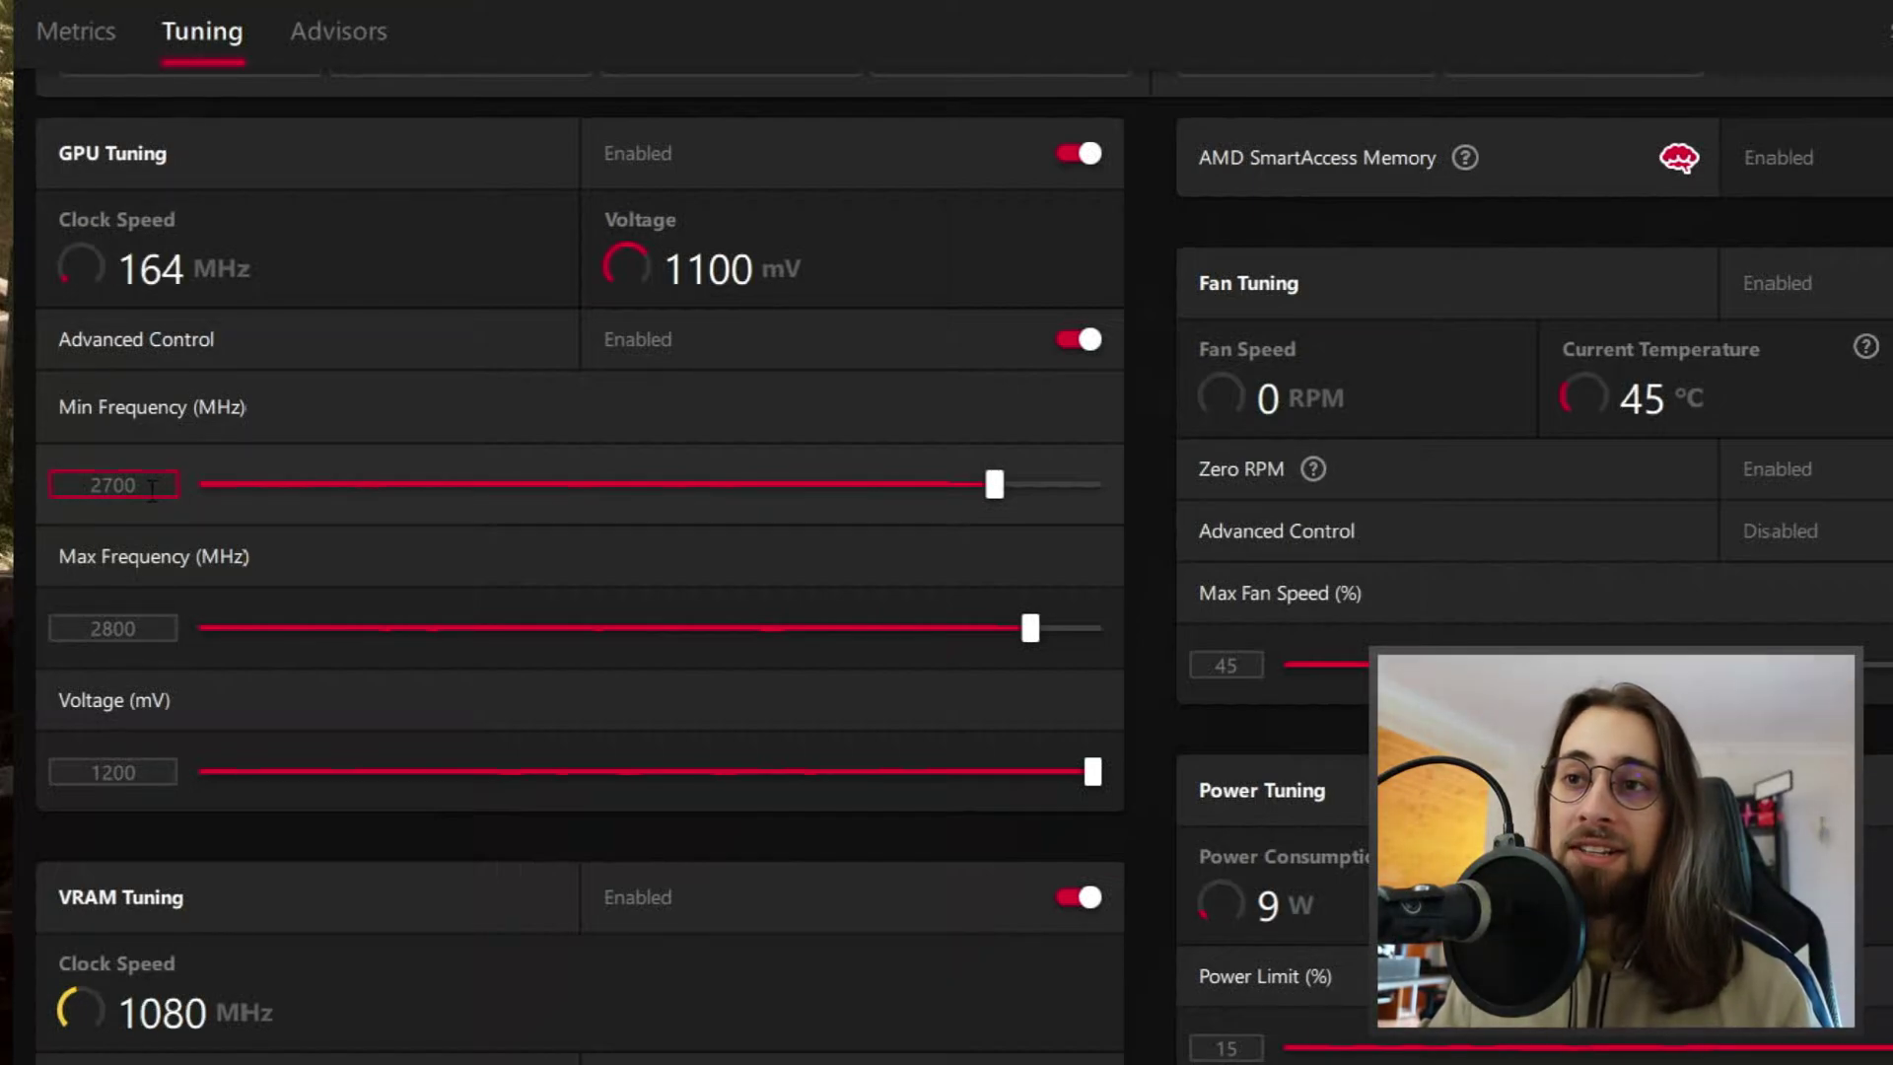
pyautogui.click(114, 629)
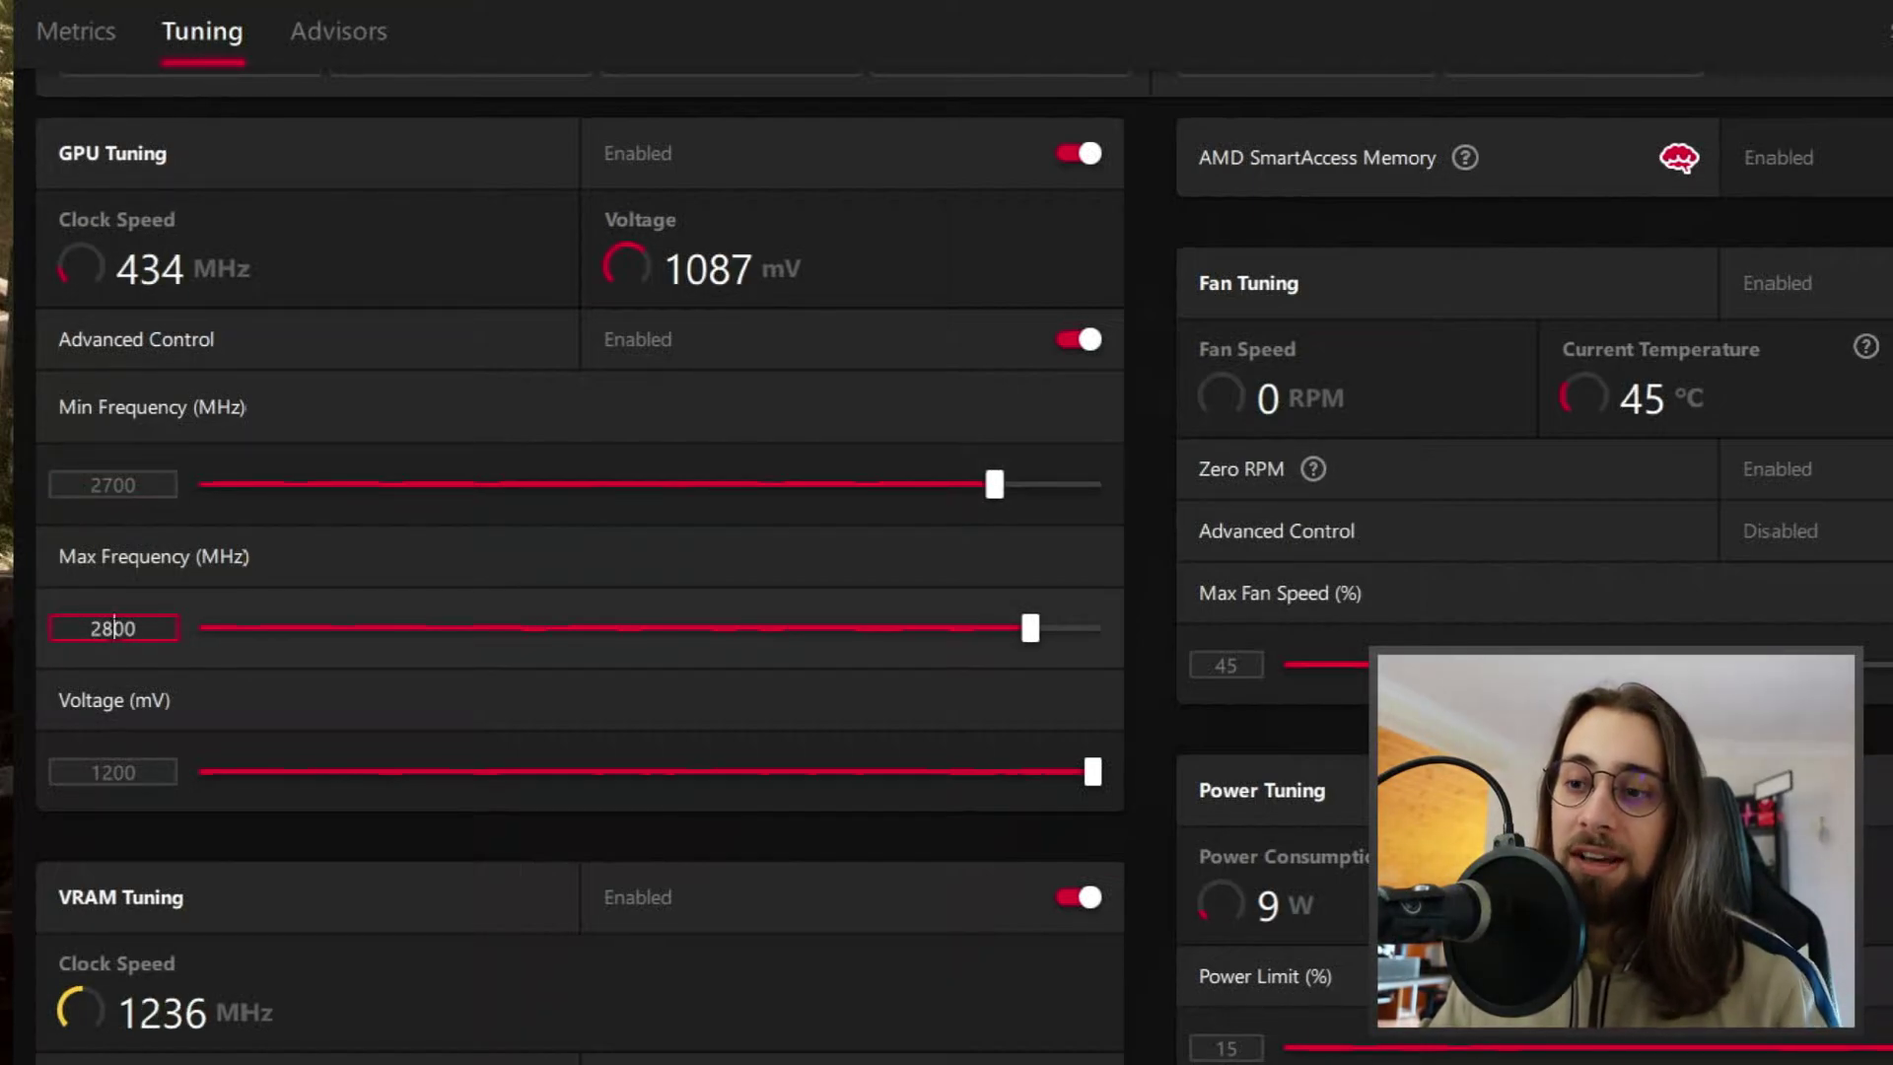
pyautogui.press('BackSpace')
pyautogui.write('7')
pyautogui.click(119, 483)
pyautogui.press('BackSpace')
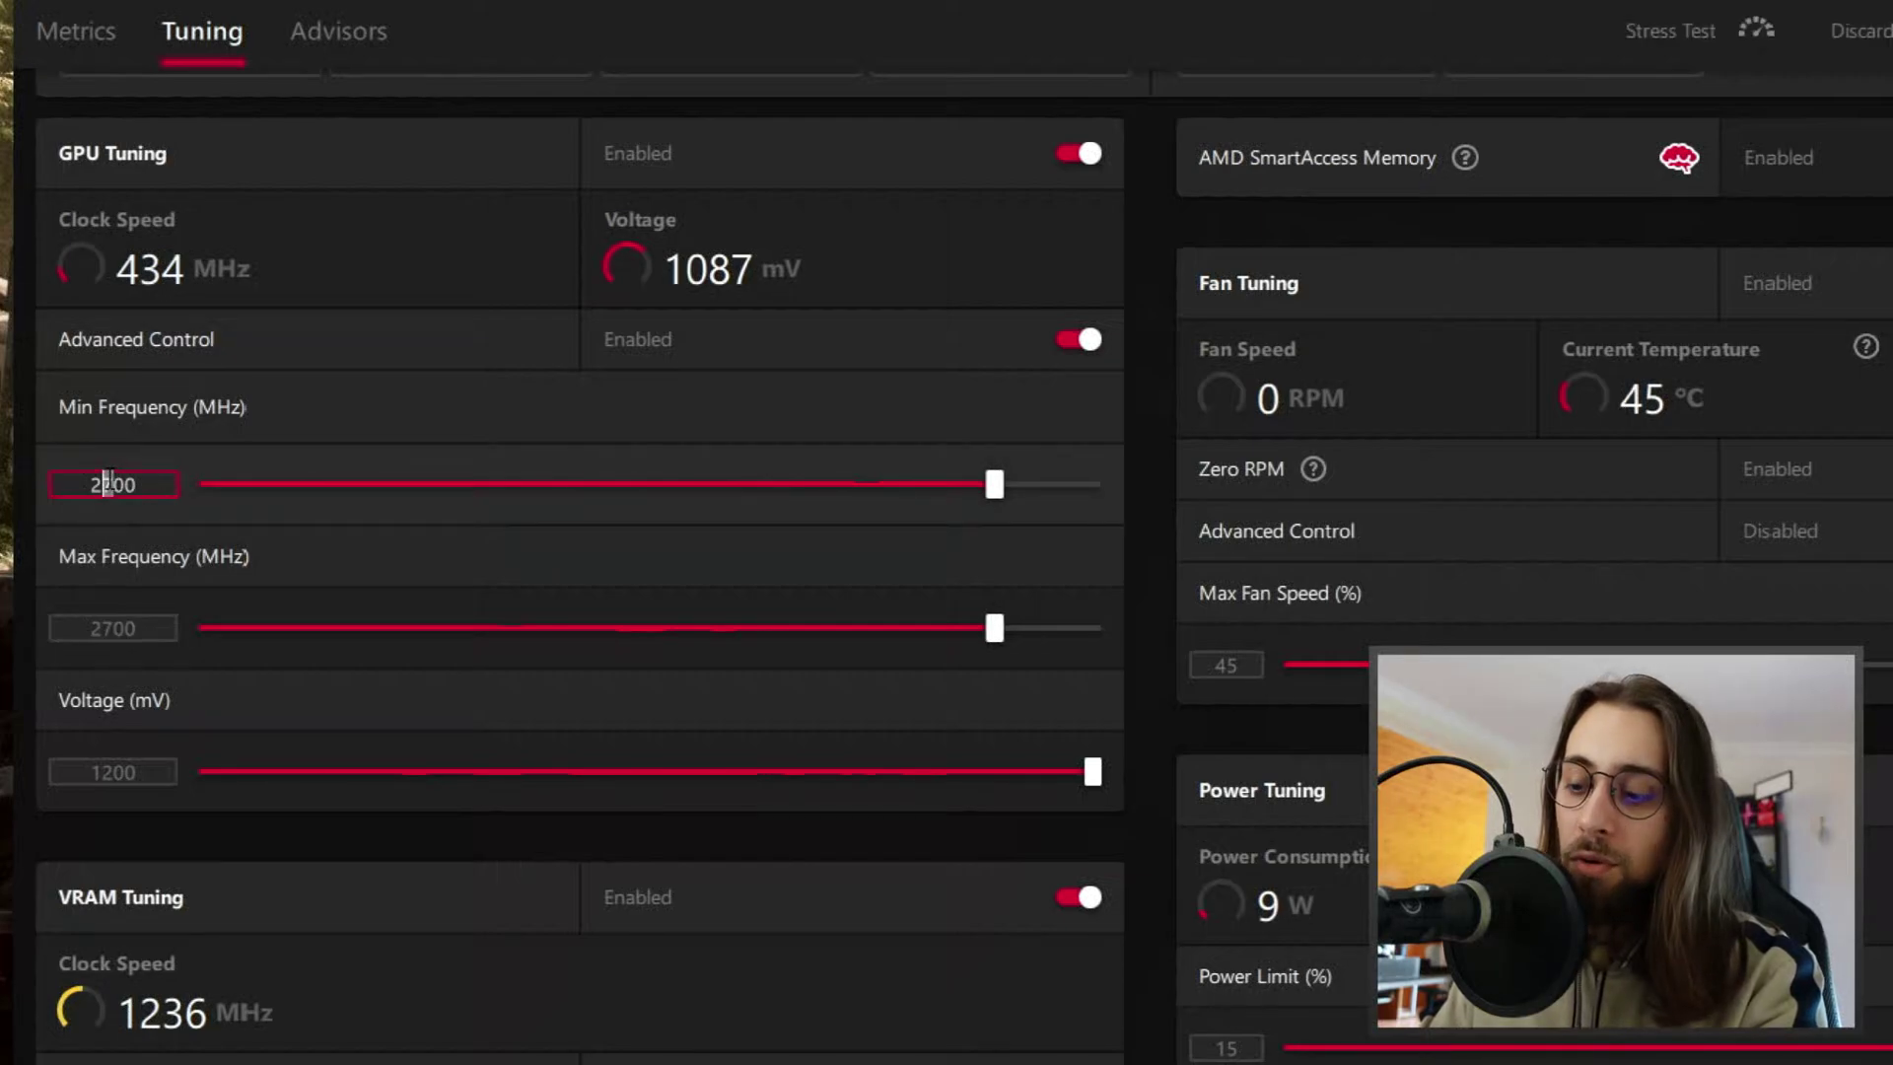
pyautogui.write('6')
pyautogui.click(1885, 30)
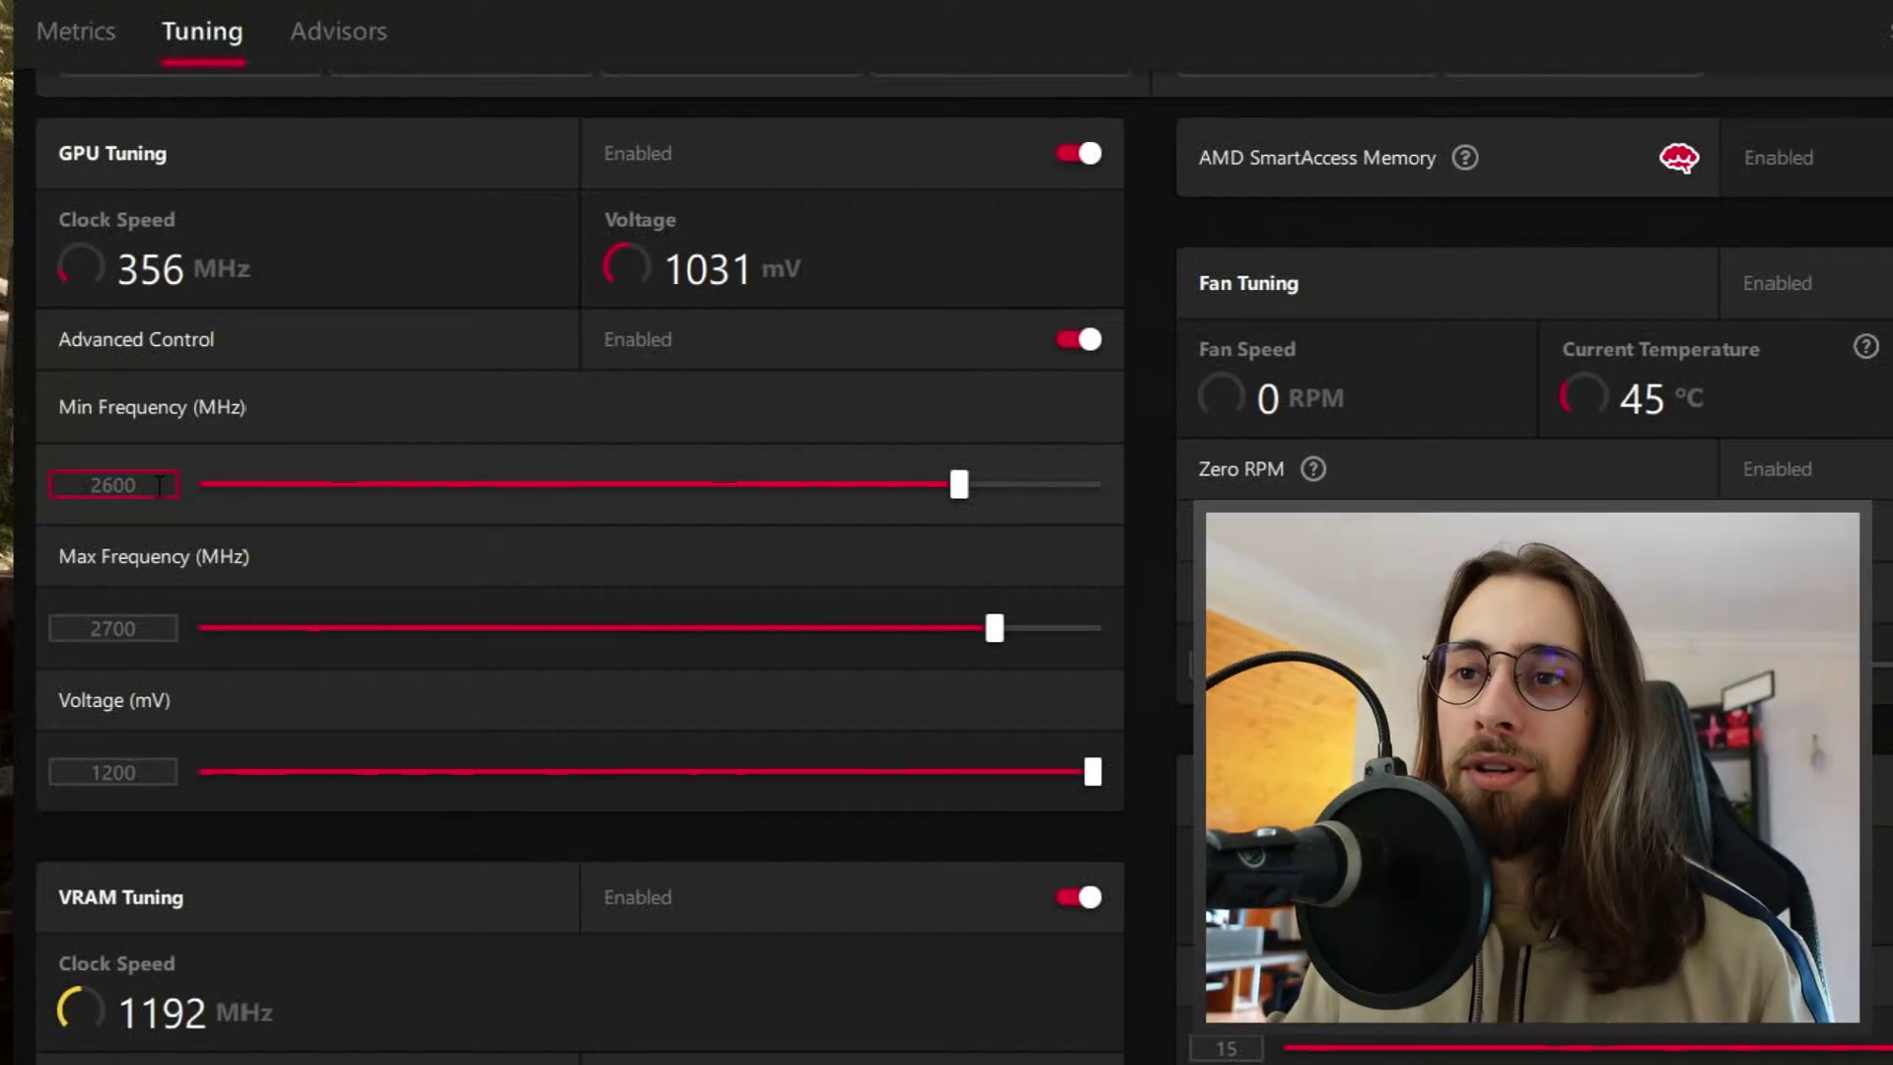
# Drag the Min Frequency slider fully right, giving 2875 MHz minimum and 2975 MHz maximum.
pyautogui.click(163, 485)
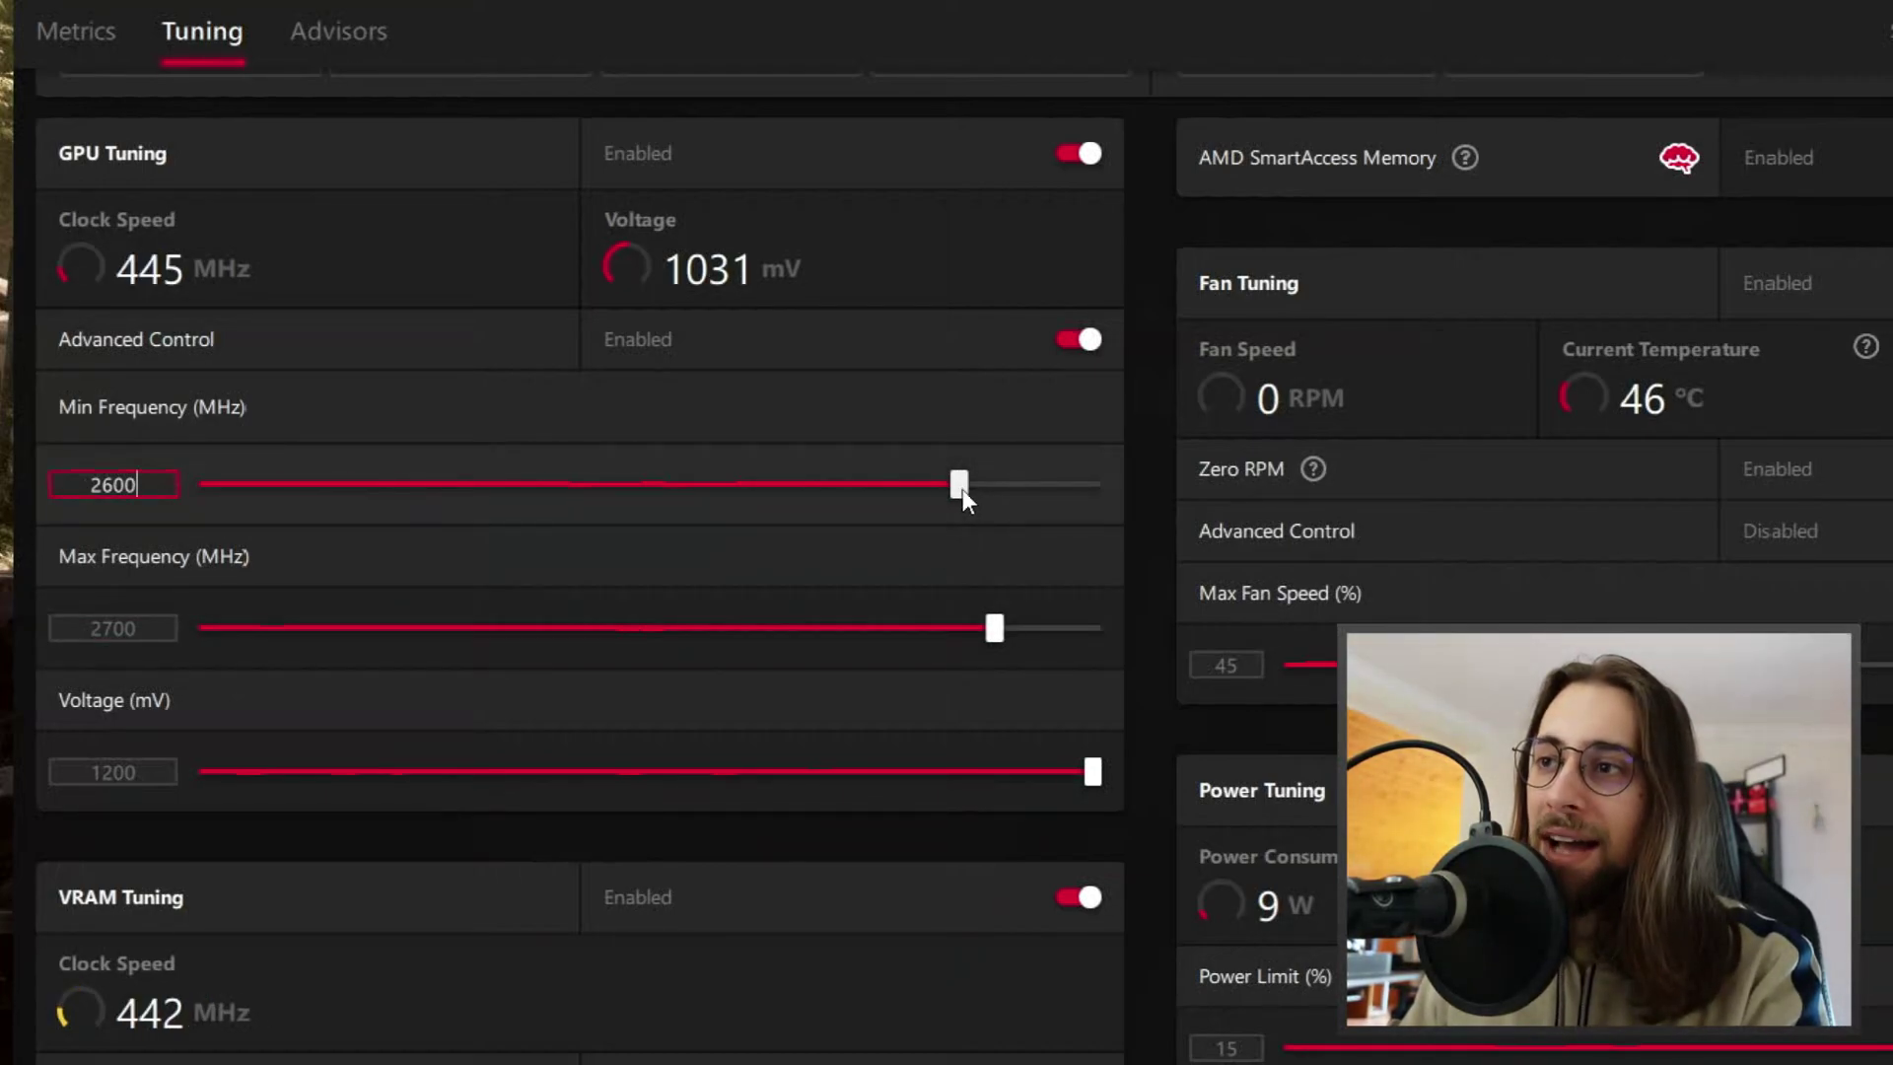
pyautogui.moveTo(963, 486); pyautogui.dragTo(1142, 560)
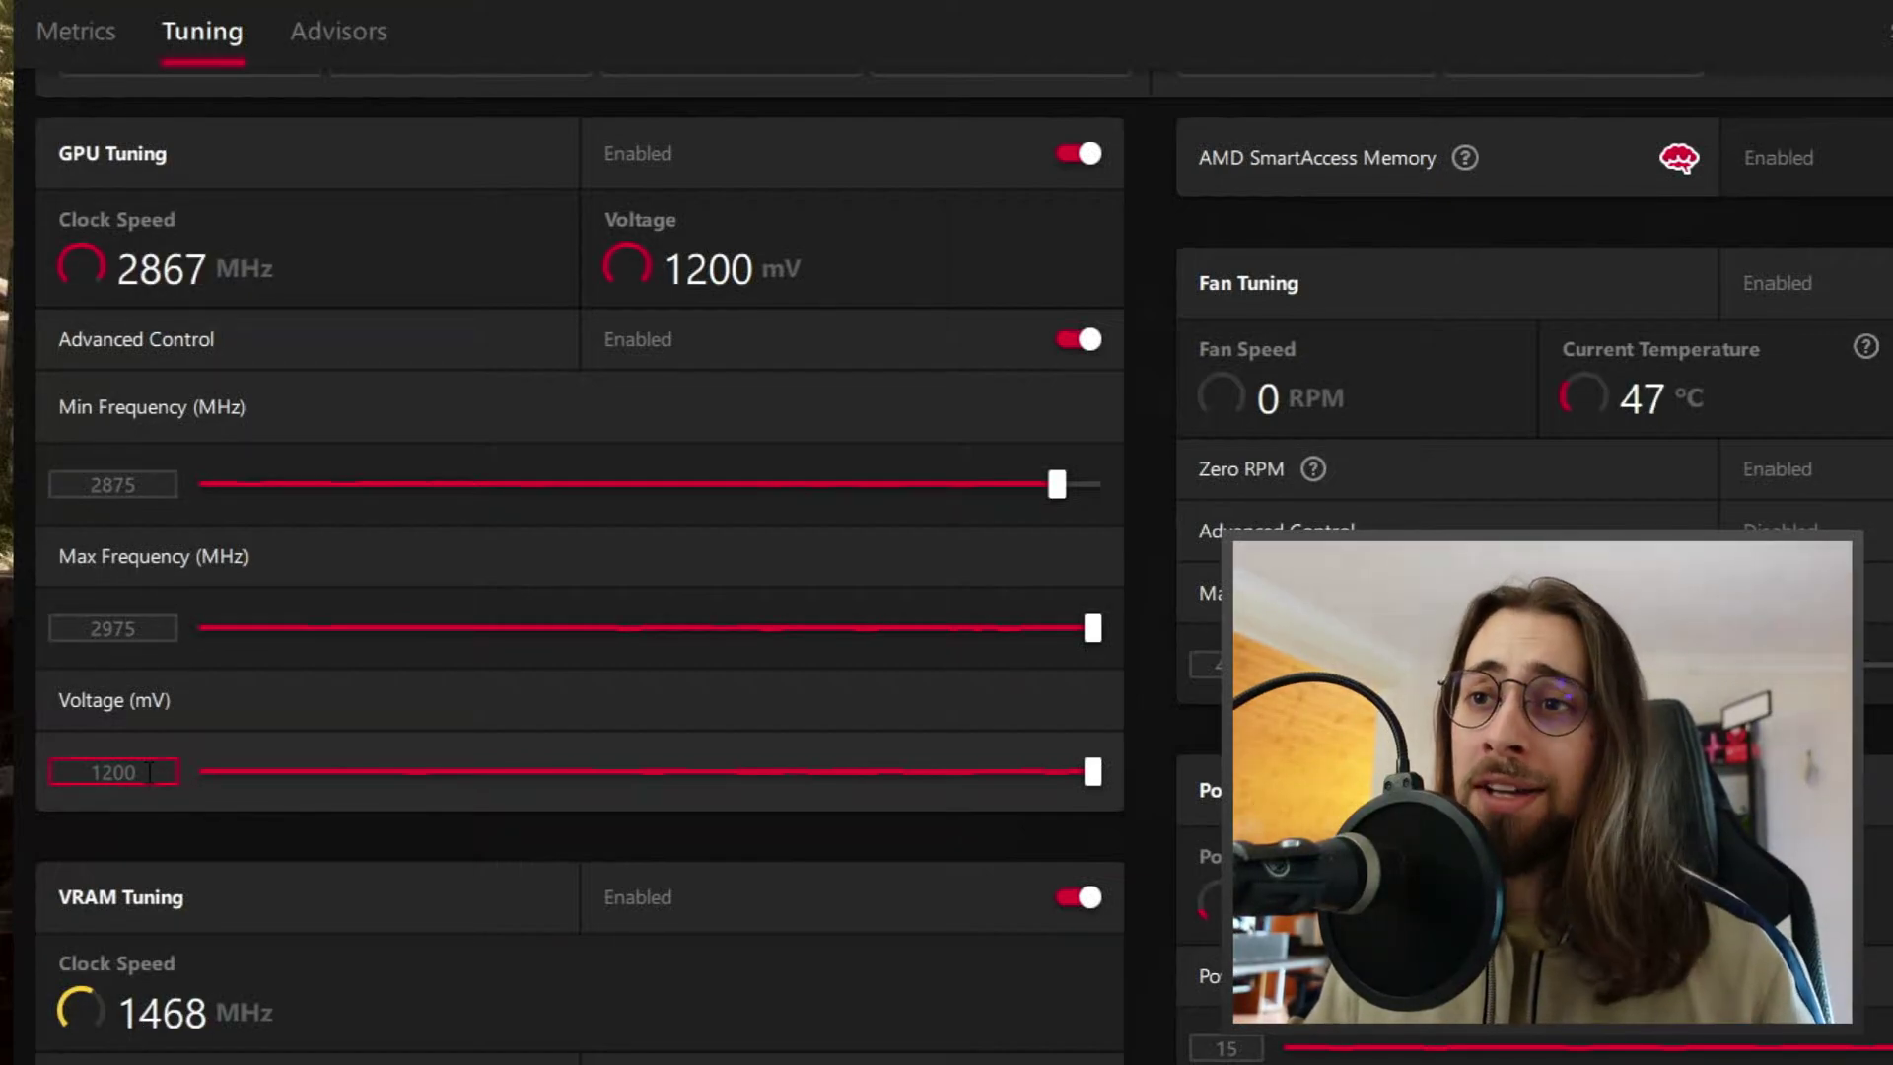
pyautogui.moveTo(150, 772); pyautogui.dragTo(91, 774)
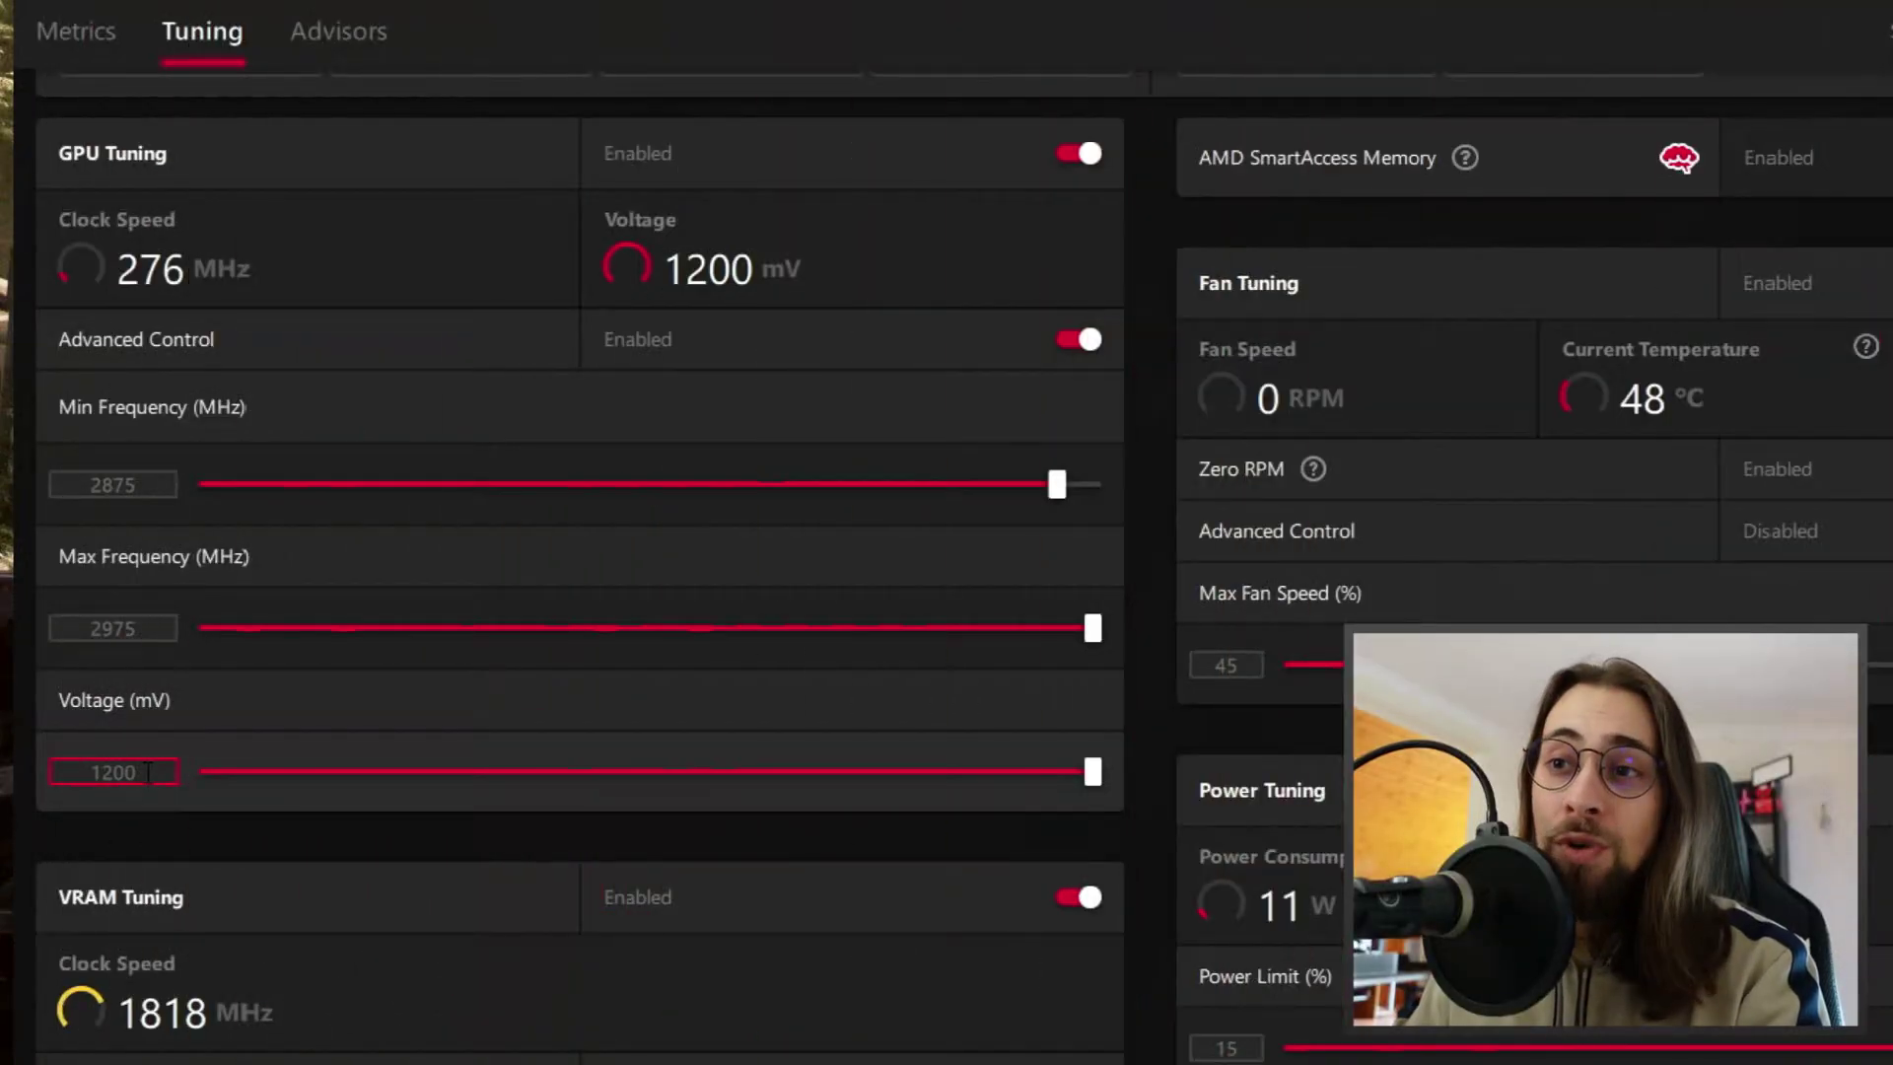
# Step the GPU voltage down from 1200 mV through 1180 and 1160 to 1140 mV.
pyautogui.moveTo(148, 772); pyautogui.dragTo(39, 771)
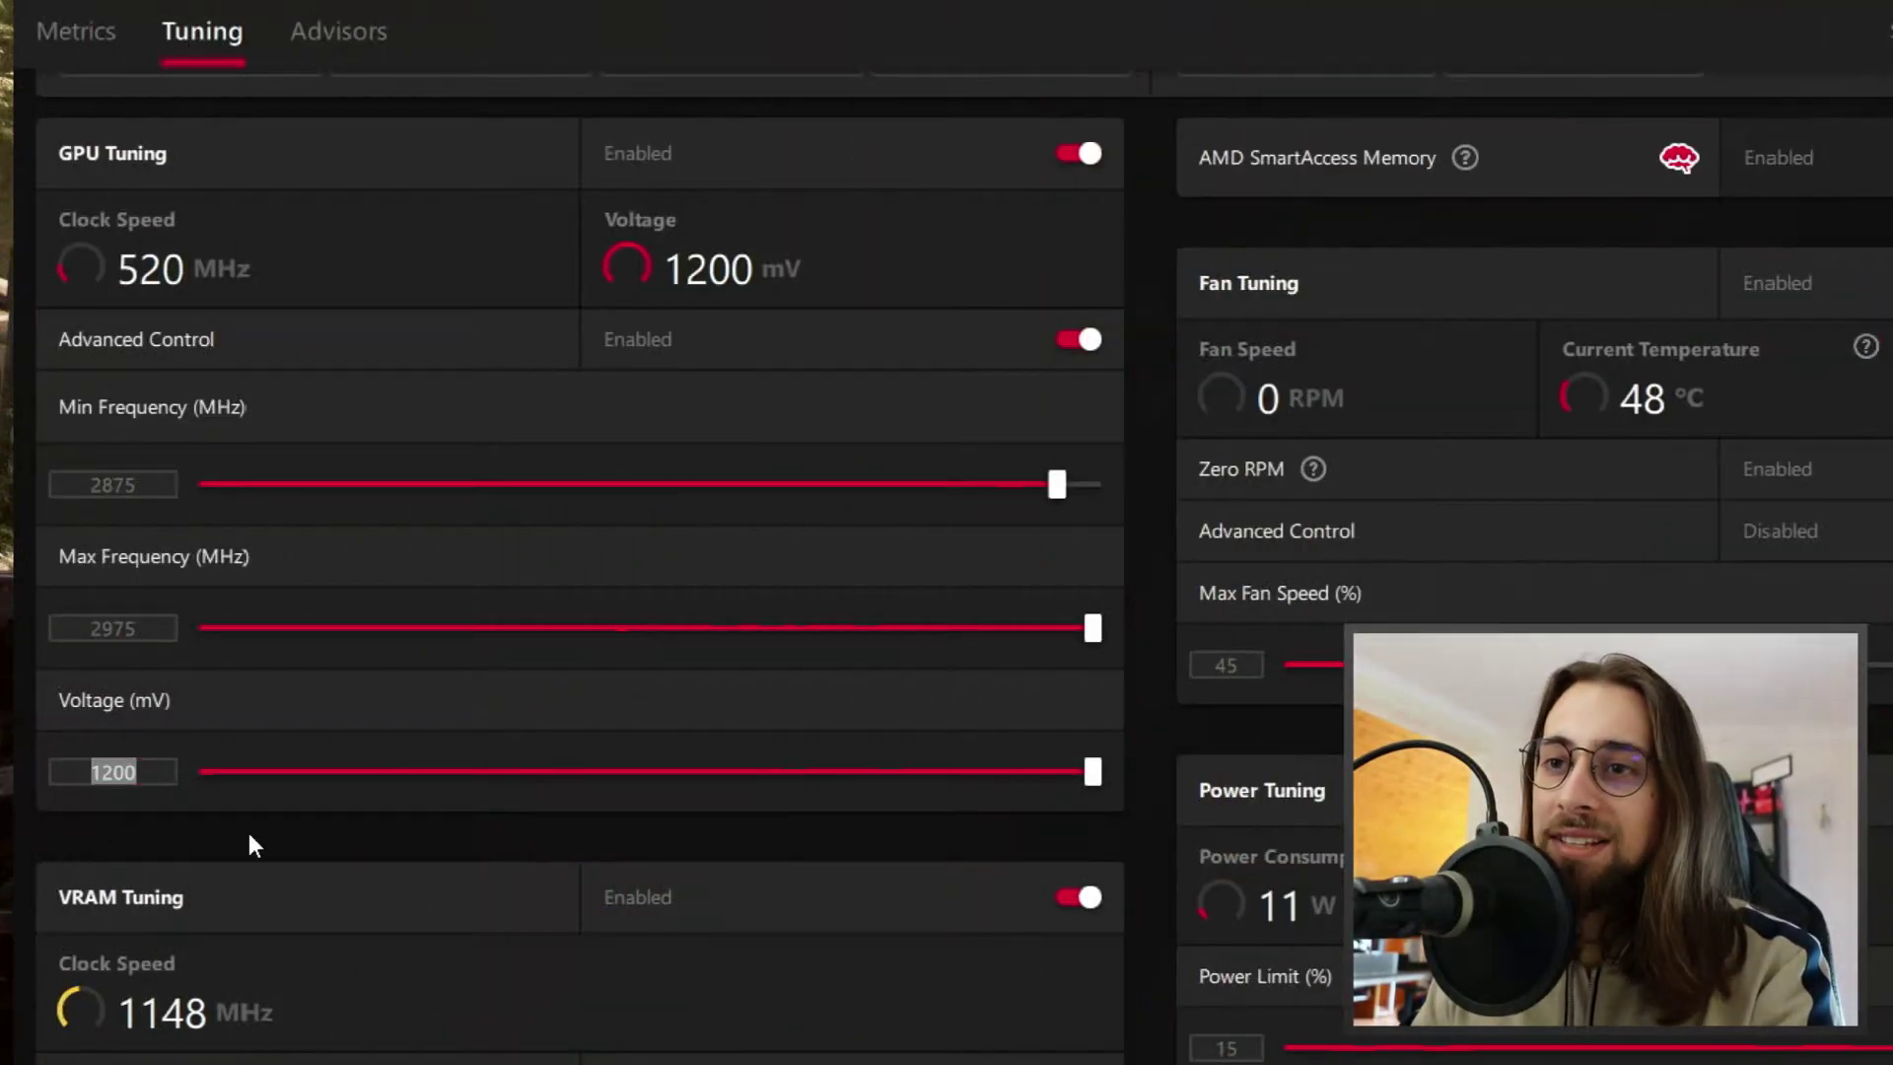
pyautogui.write('1180')
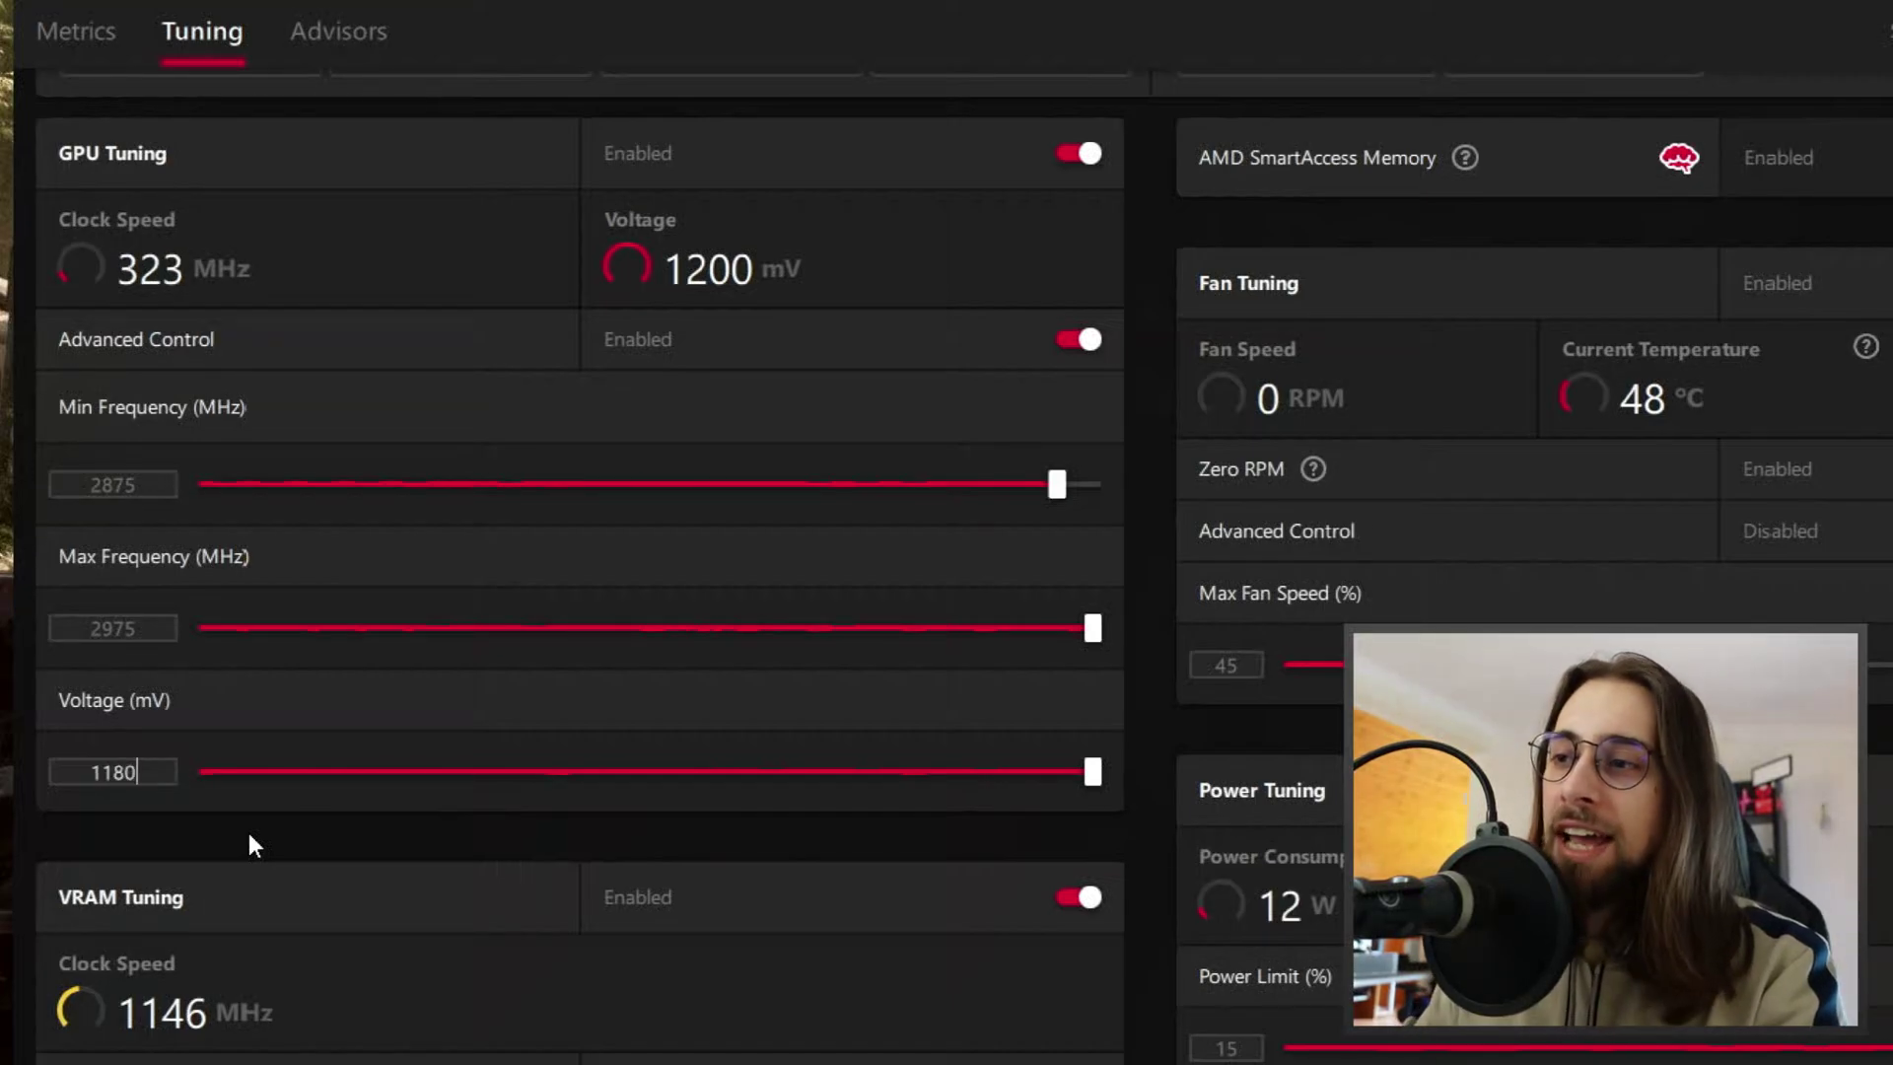
pyautogui.press('Return')
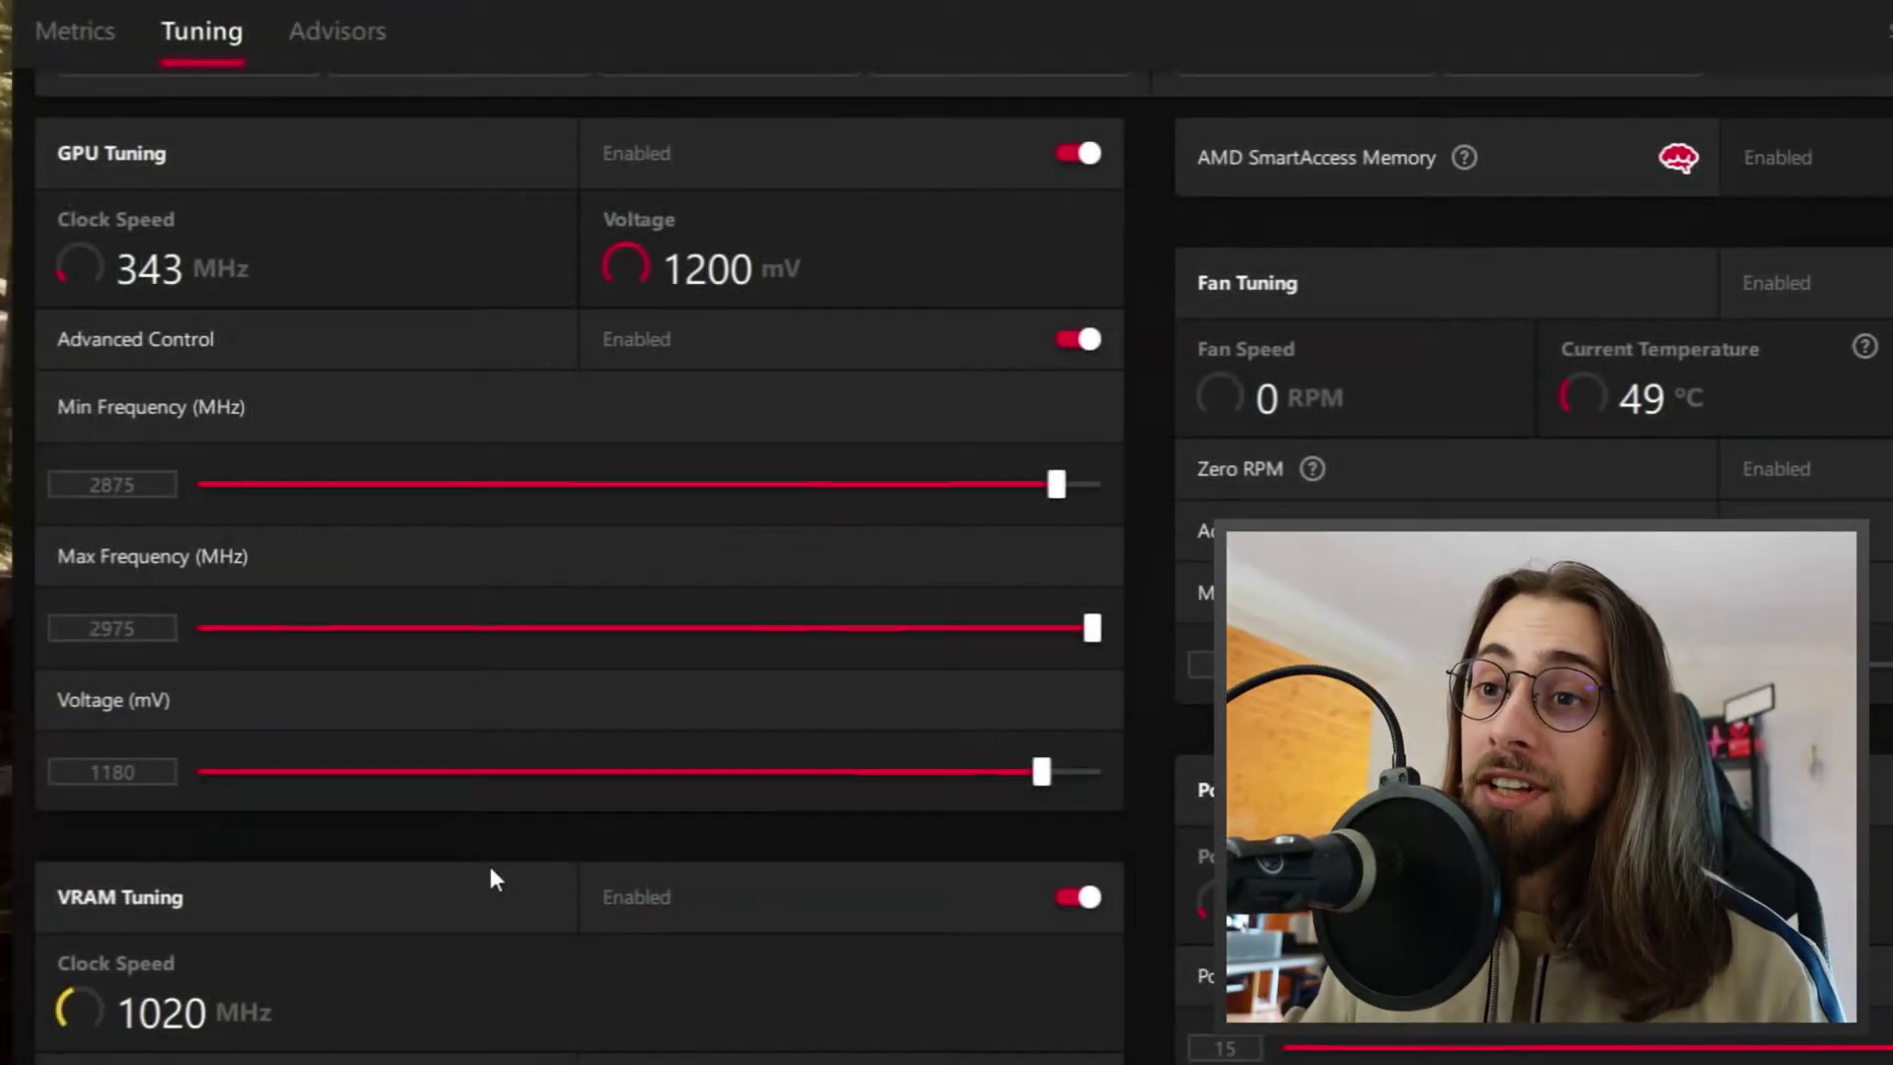
pyautogui.moveTo(163, 772); pyautogui.dragTo(26, 765)
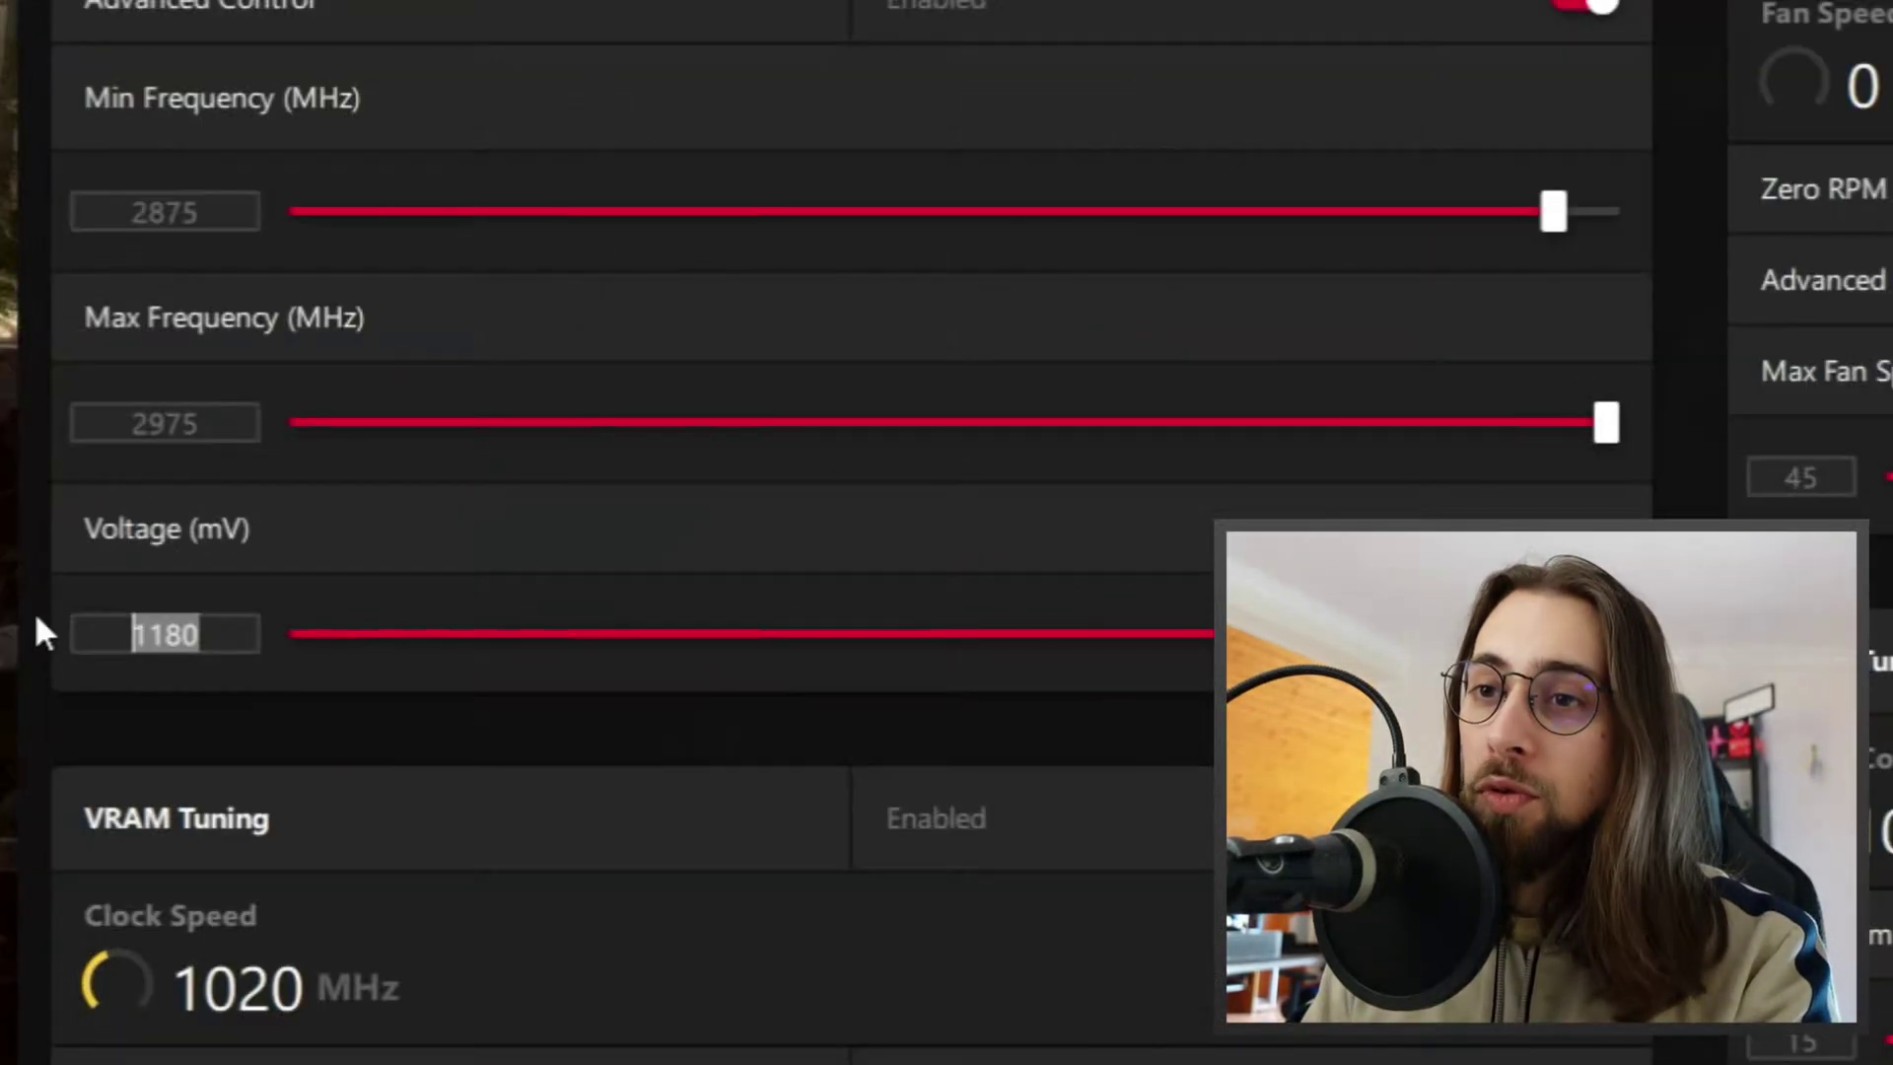
pyautogui.write('1160')
pyautogui.press('Return')
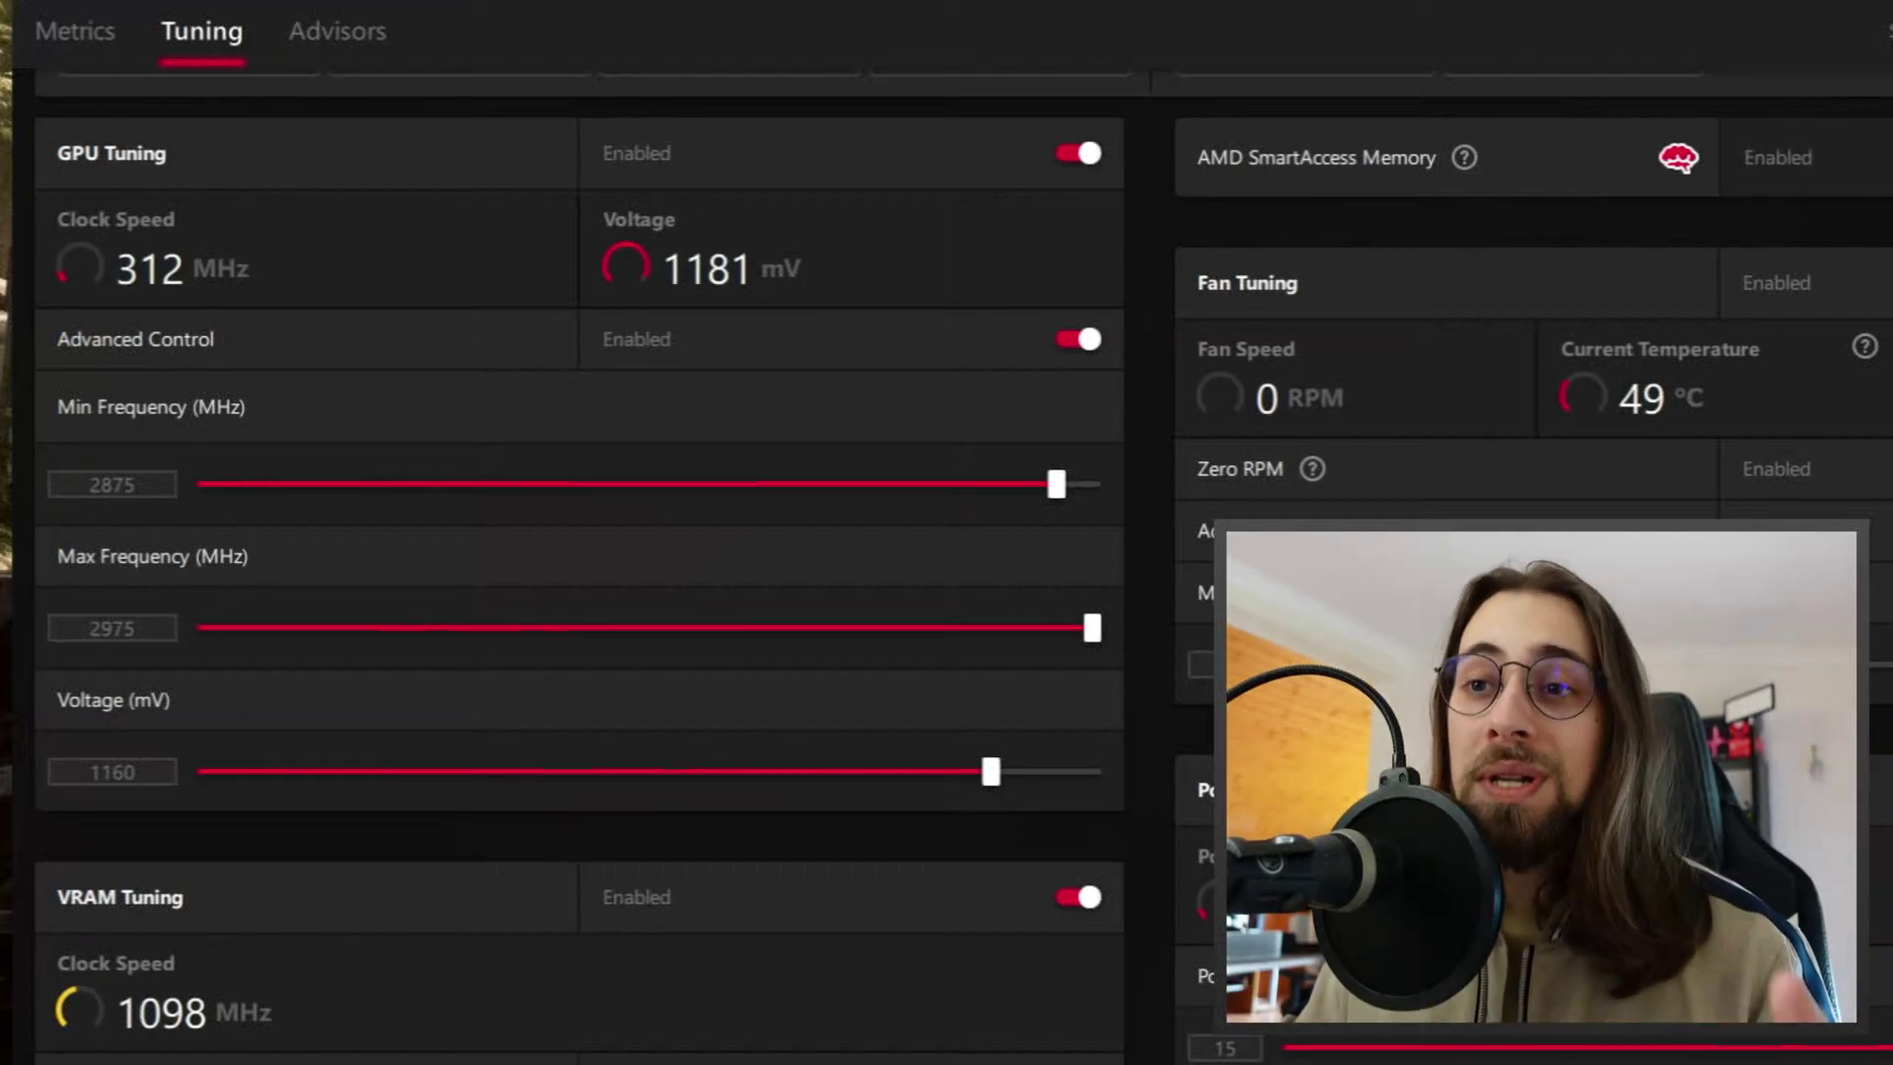
pyautogui.click(126, 774)
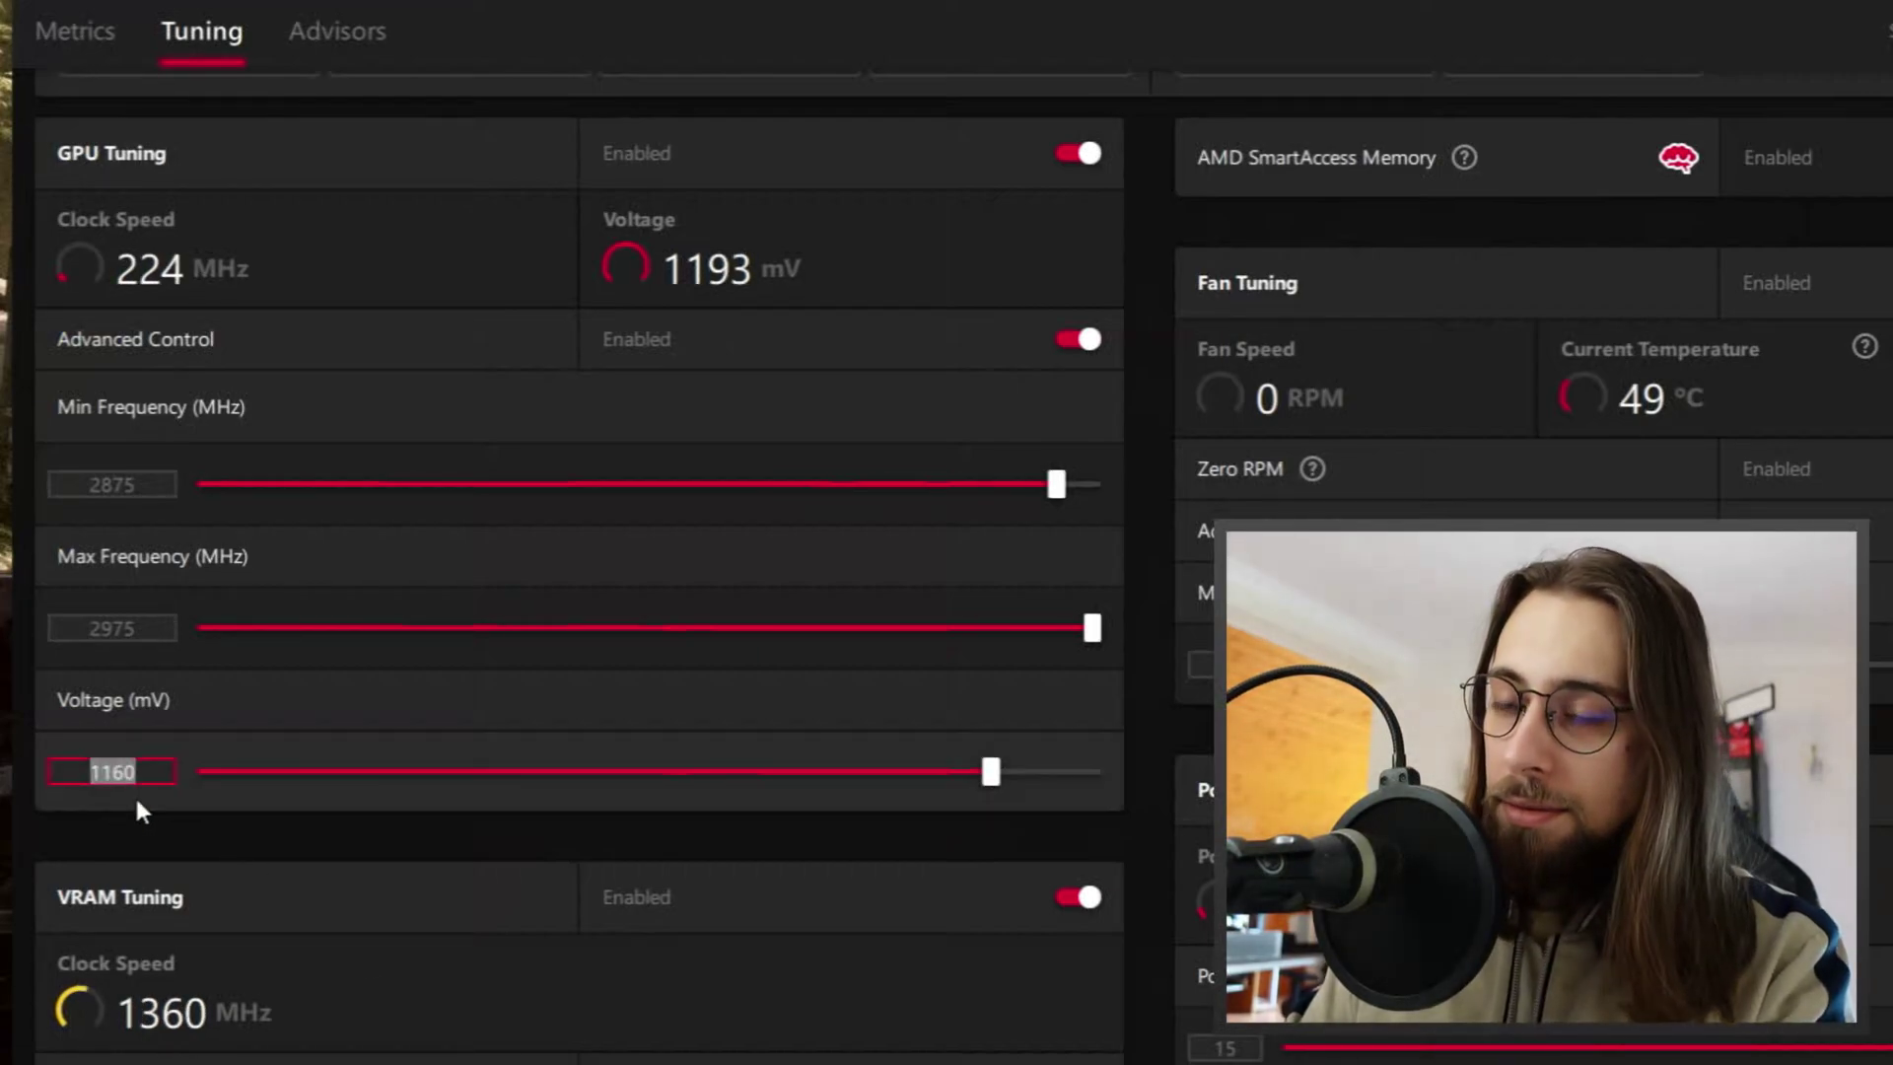
pyautogui.press('Return')
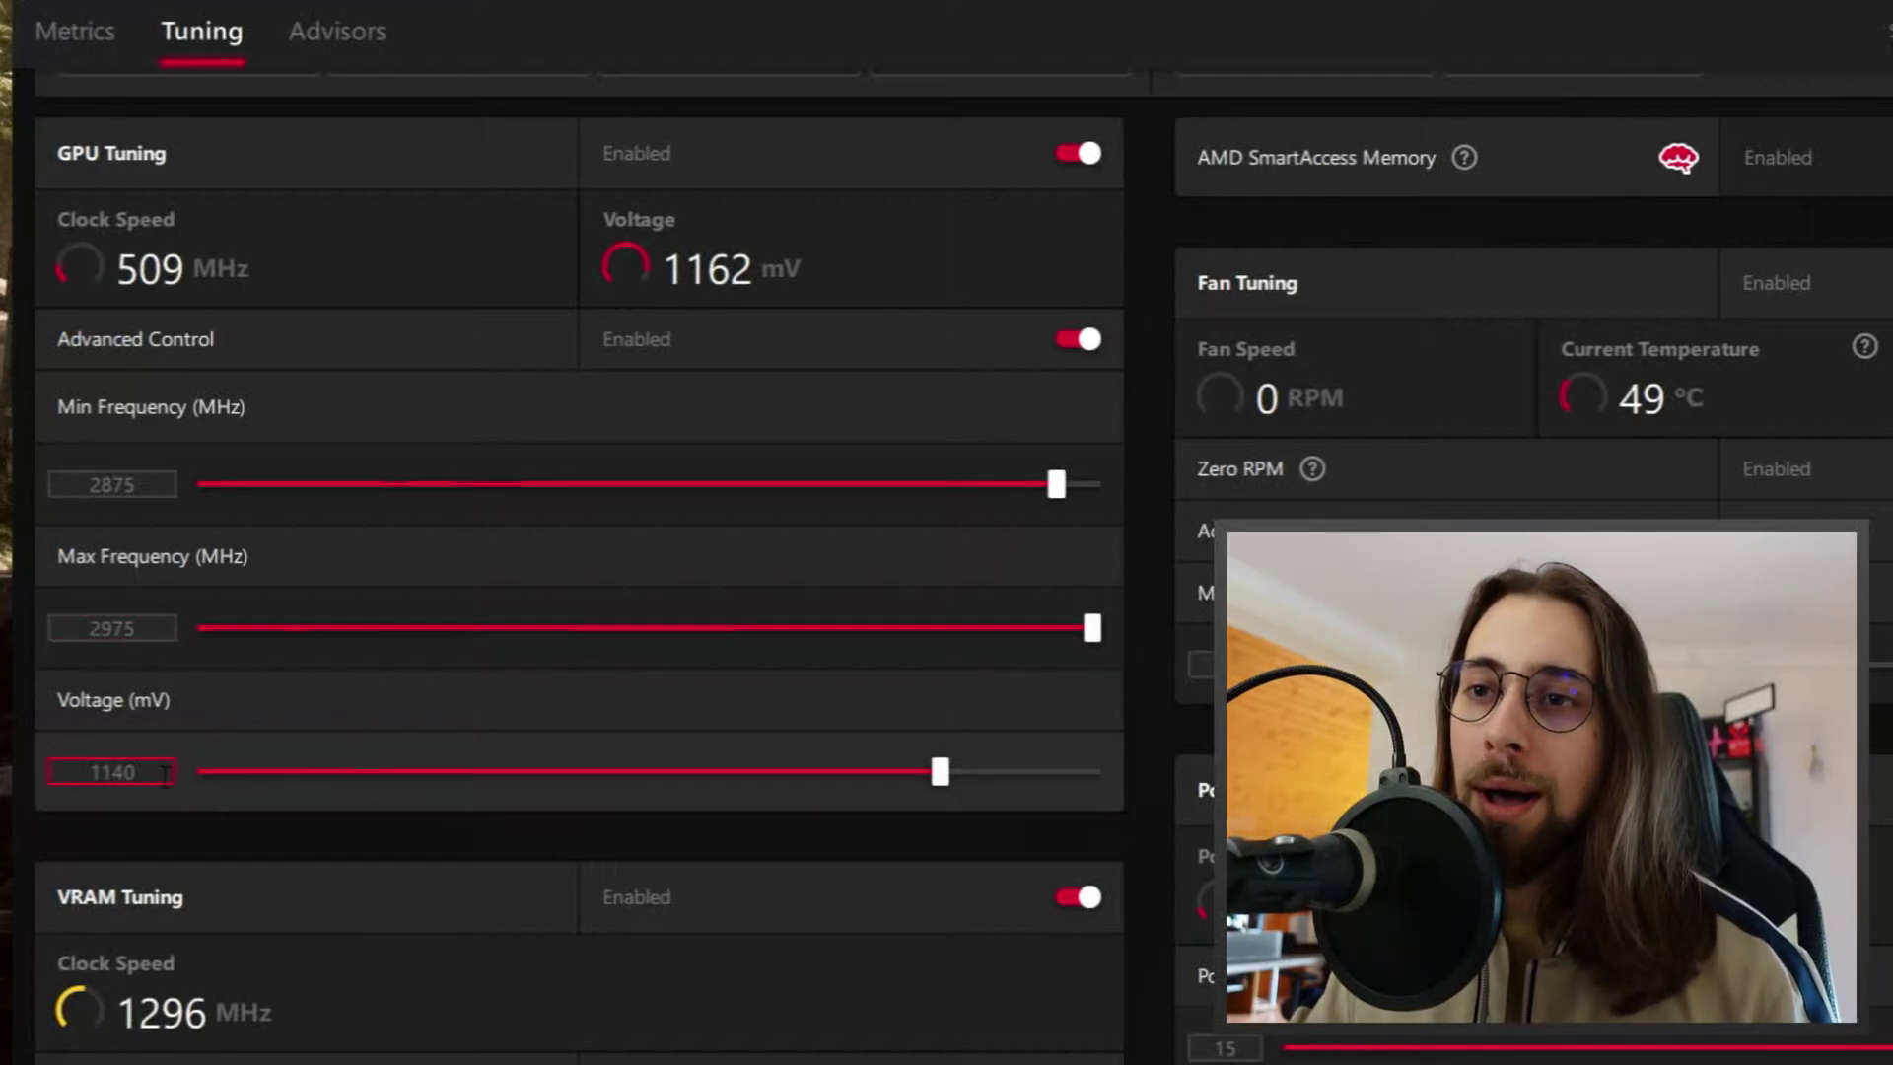
# Try a 1130 mV GPU voltage, then return the voltage slider to the full 1200 mV.
pyautogui.moveTo(138, 771); pyautogui.dragTo(89, 771)
pyautogui.write('1130')
pyautogui.press('Return')
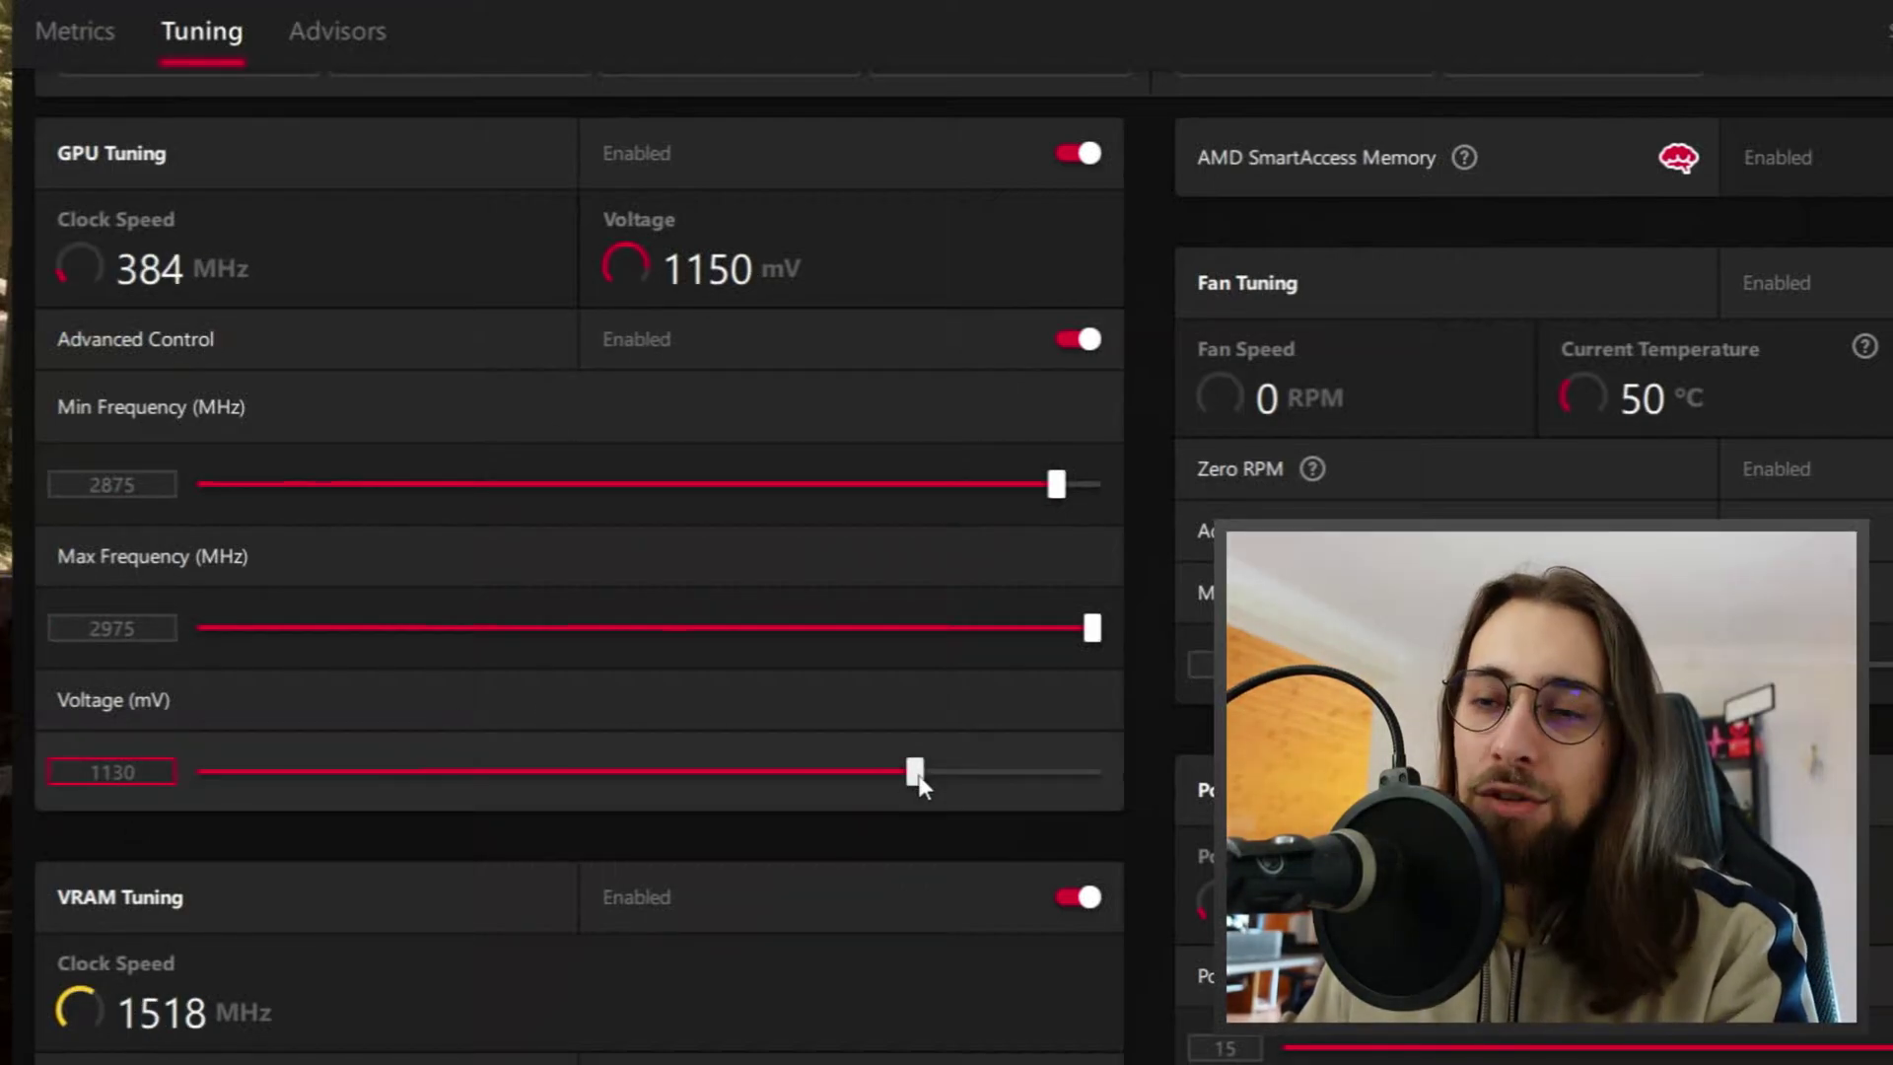
pyautogui.moveTo(915, 772); pyautogui.dragTo(1091, 772)
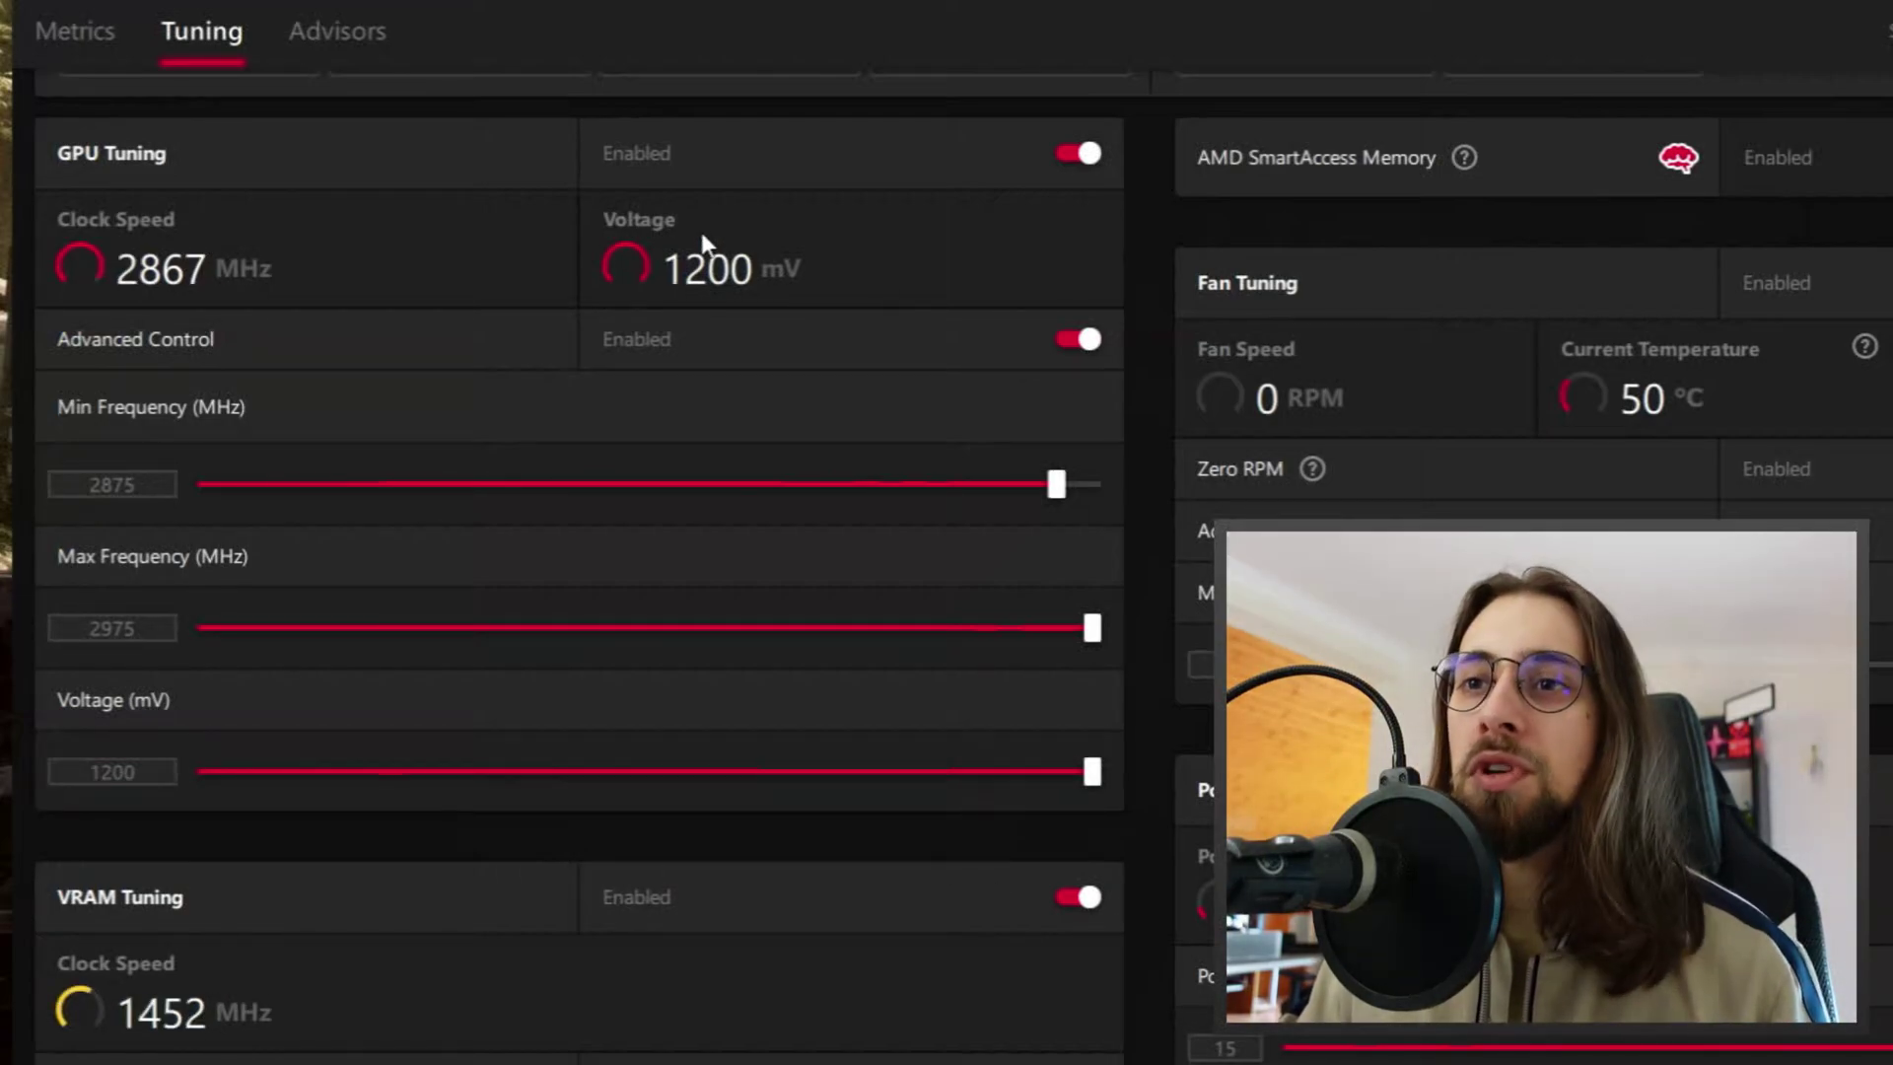
# Scroll down to VRAM Tuning, showing Default memory timing and 2248 MHz max frequency.
pyautogui.scroll(-2, 701, 232)
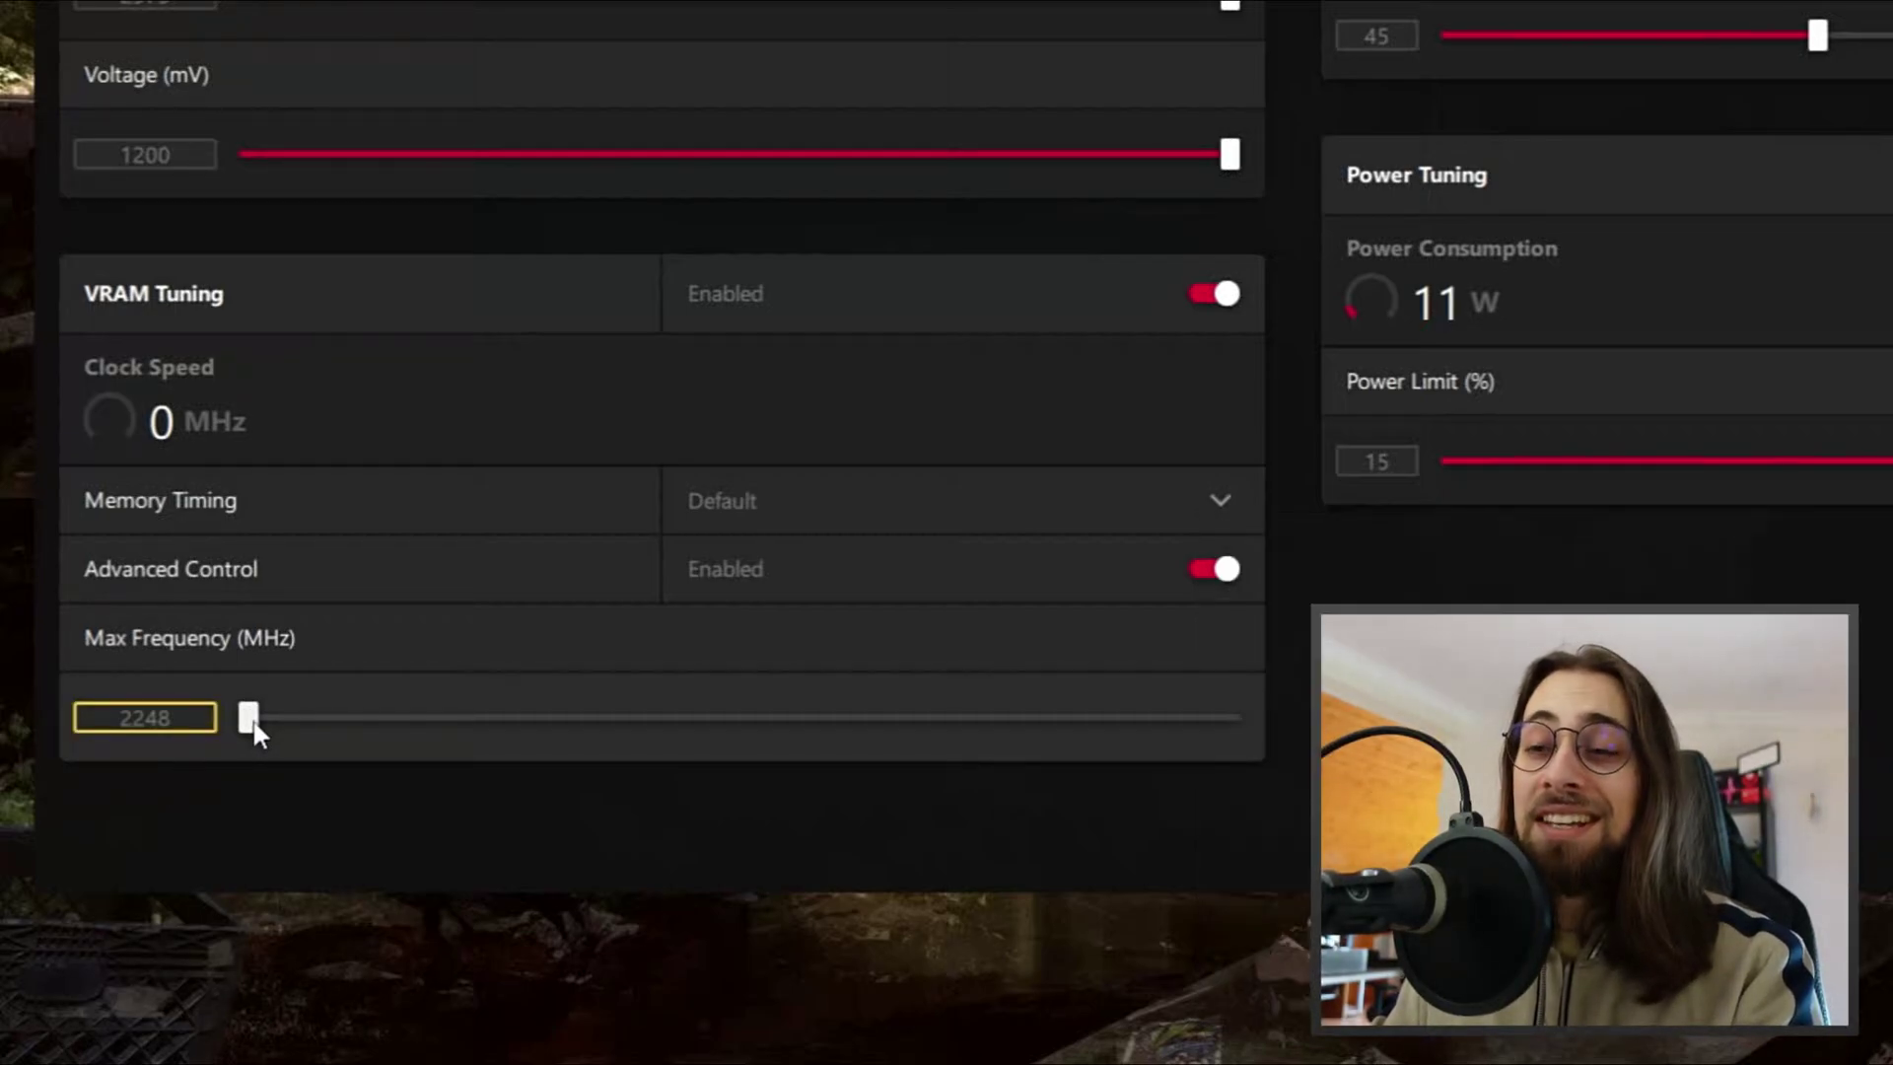
# Raise the VRAM Max Frequency slider from 2248 MHz to its 2400 MHz maximum.
pyautogui.moveTo(253, 718); pyautogui.dragTo(1258, 735)
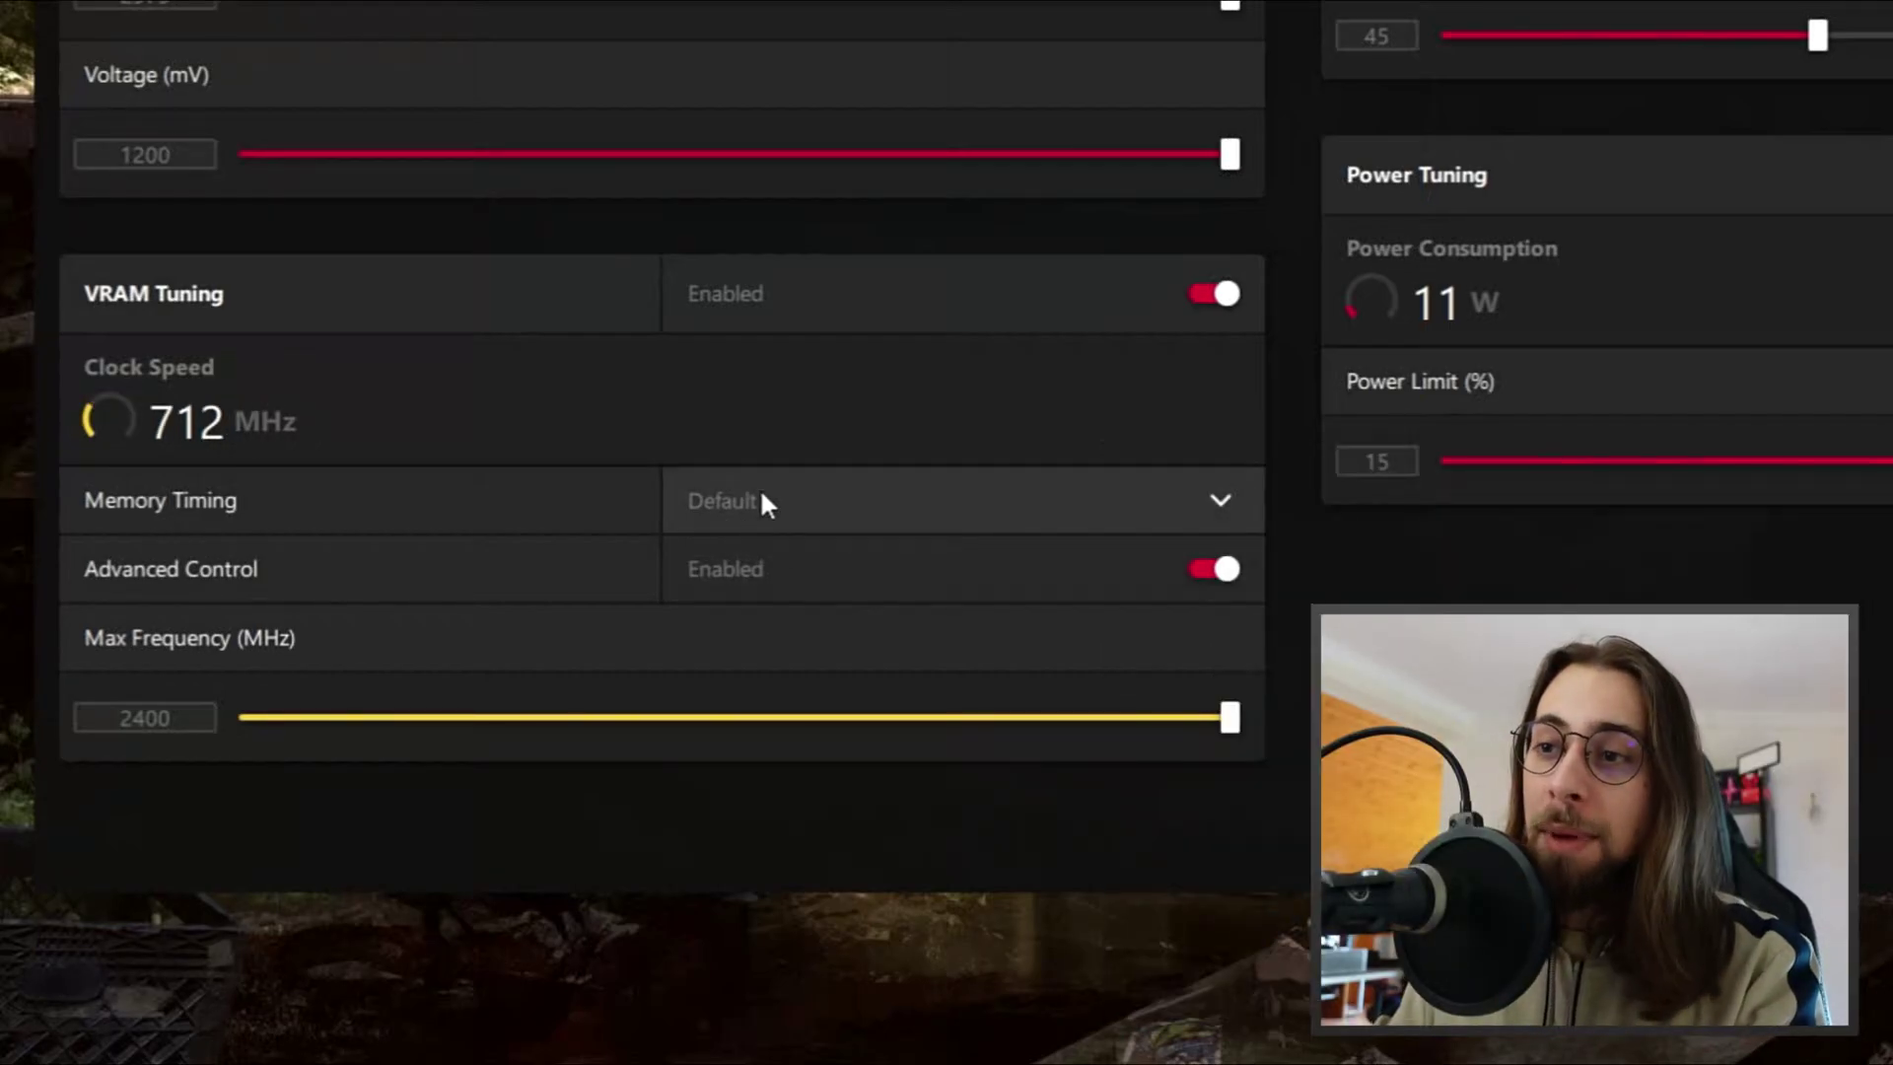
pyautogui.click(764, 500)
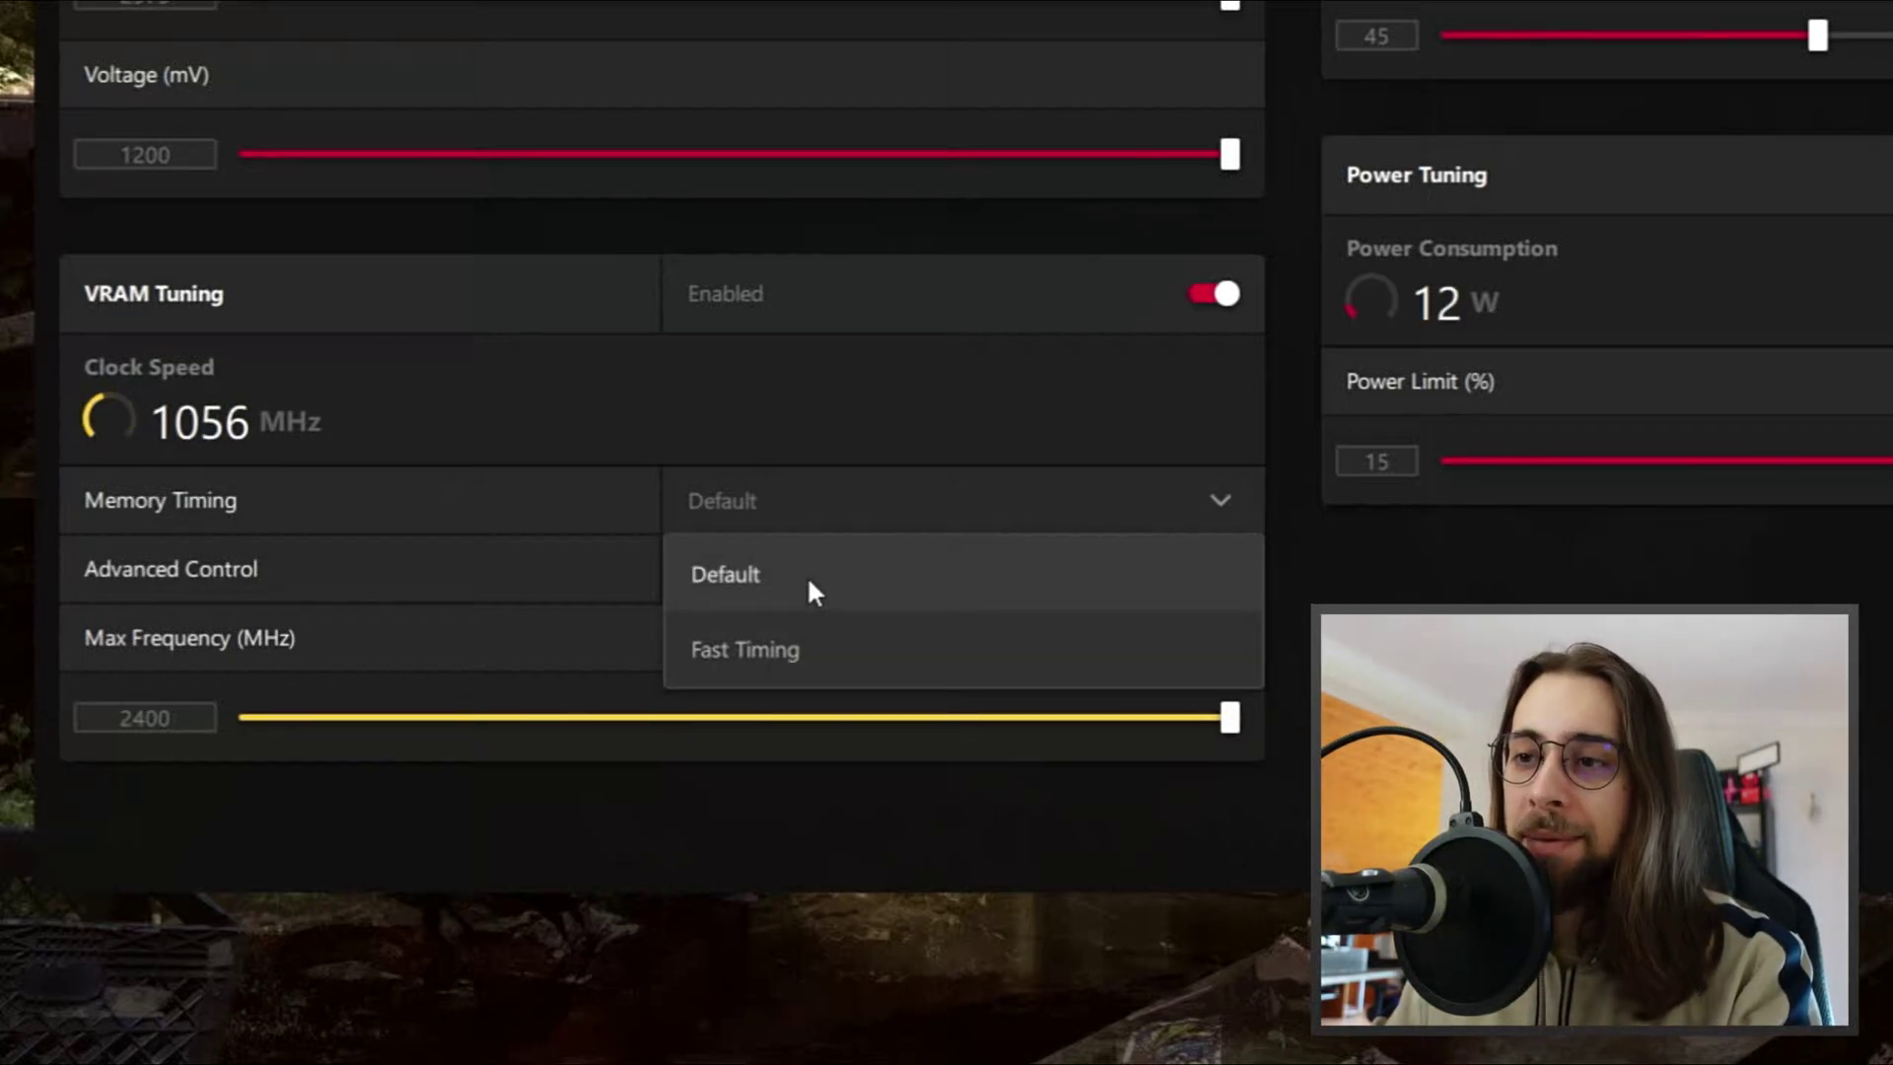
# Choose Fast Timing as the VRAM memory timing.
pyautogui.click(800, 655)
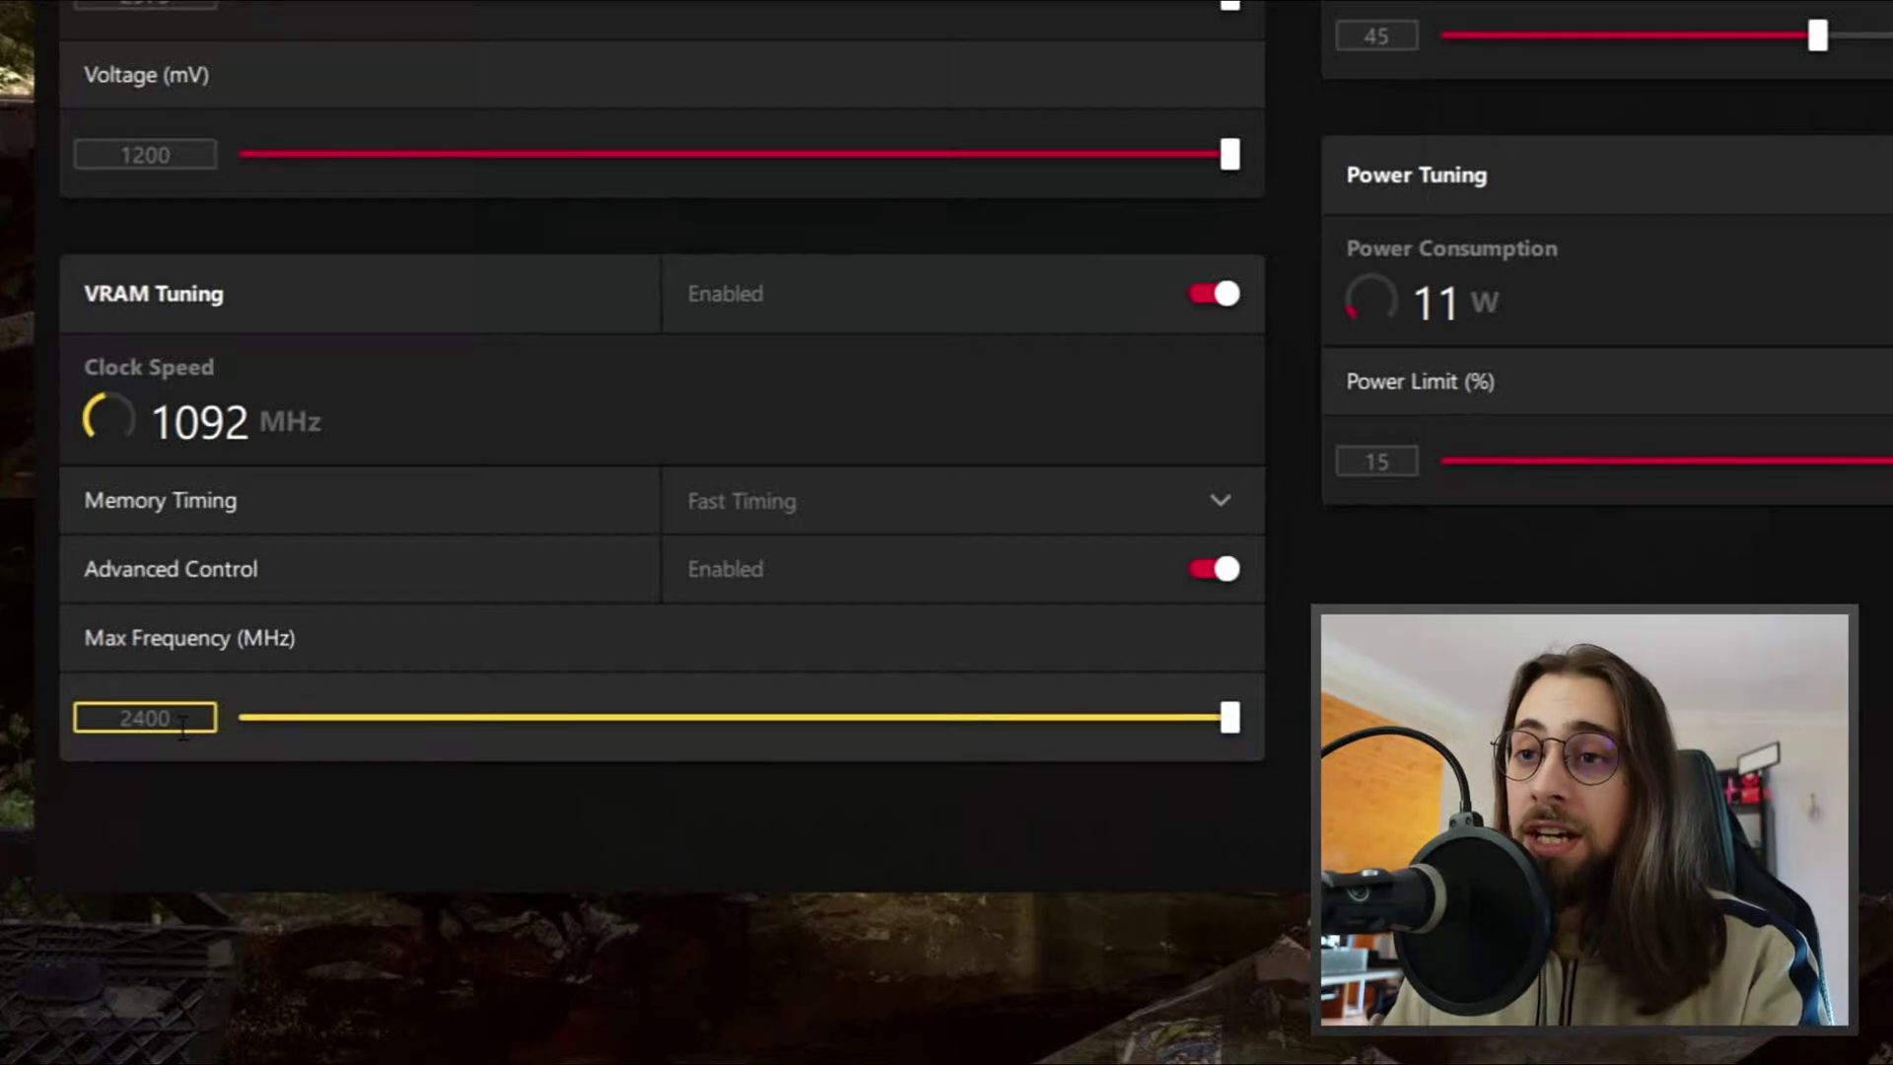
# Switch Memory Timing back to Default and try a 2300 MHz VRAM max frequency.
pyautogui.click(809, 501)
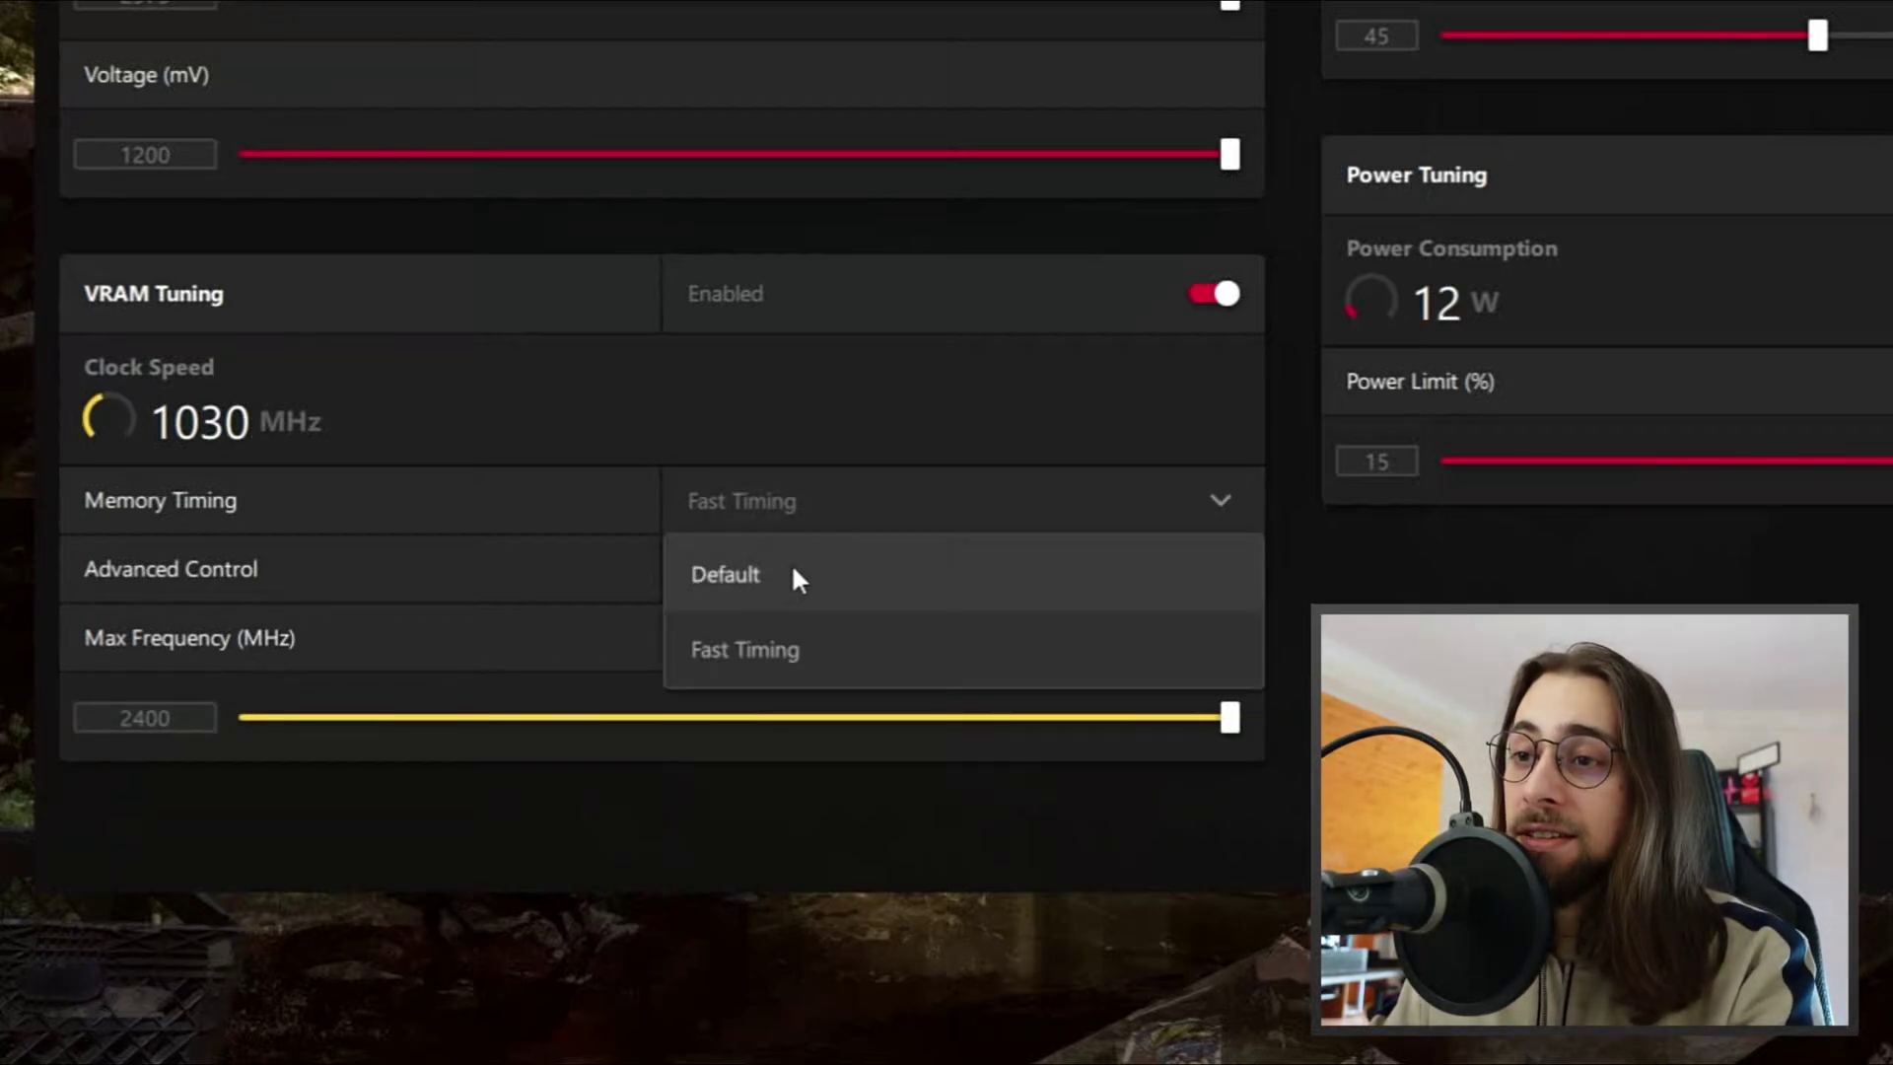
pyautogui.click(797, 578)
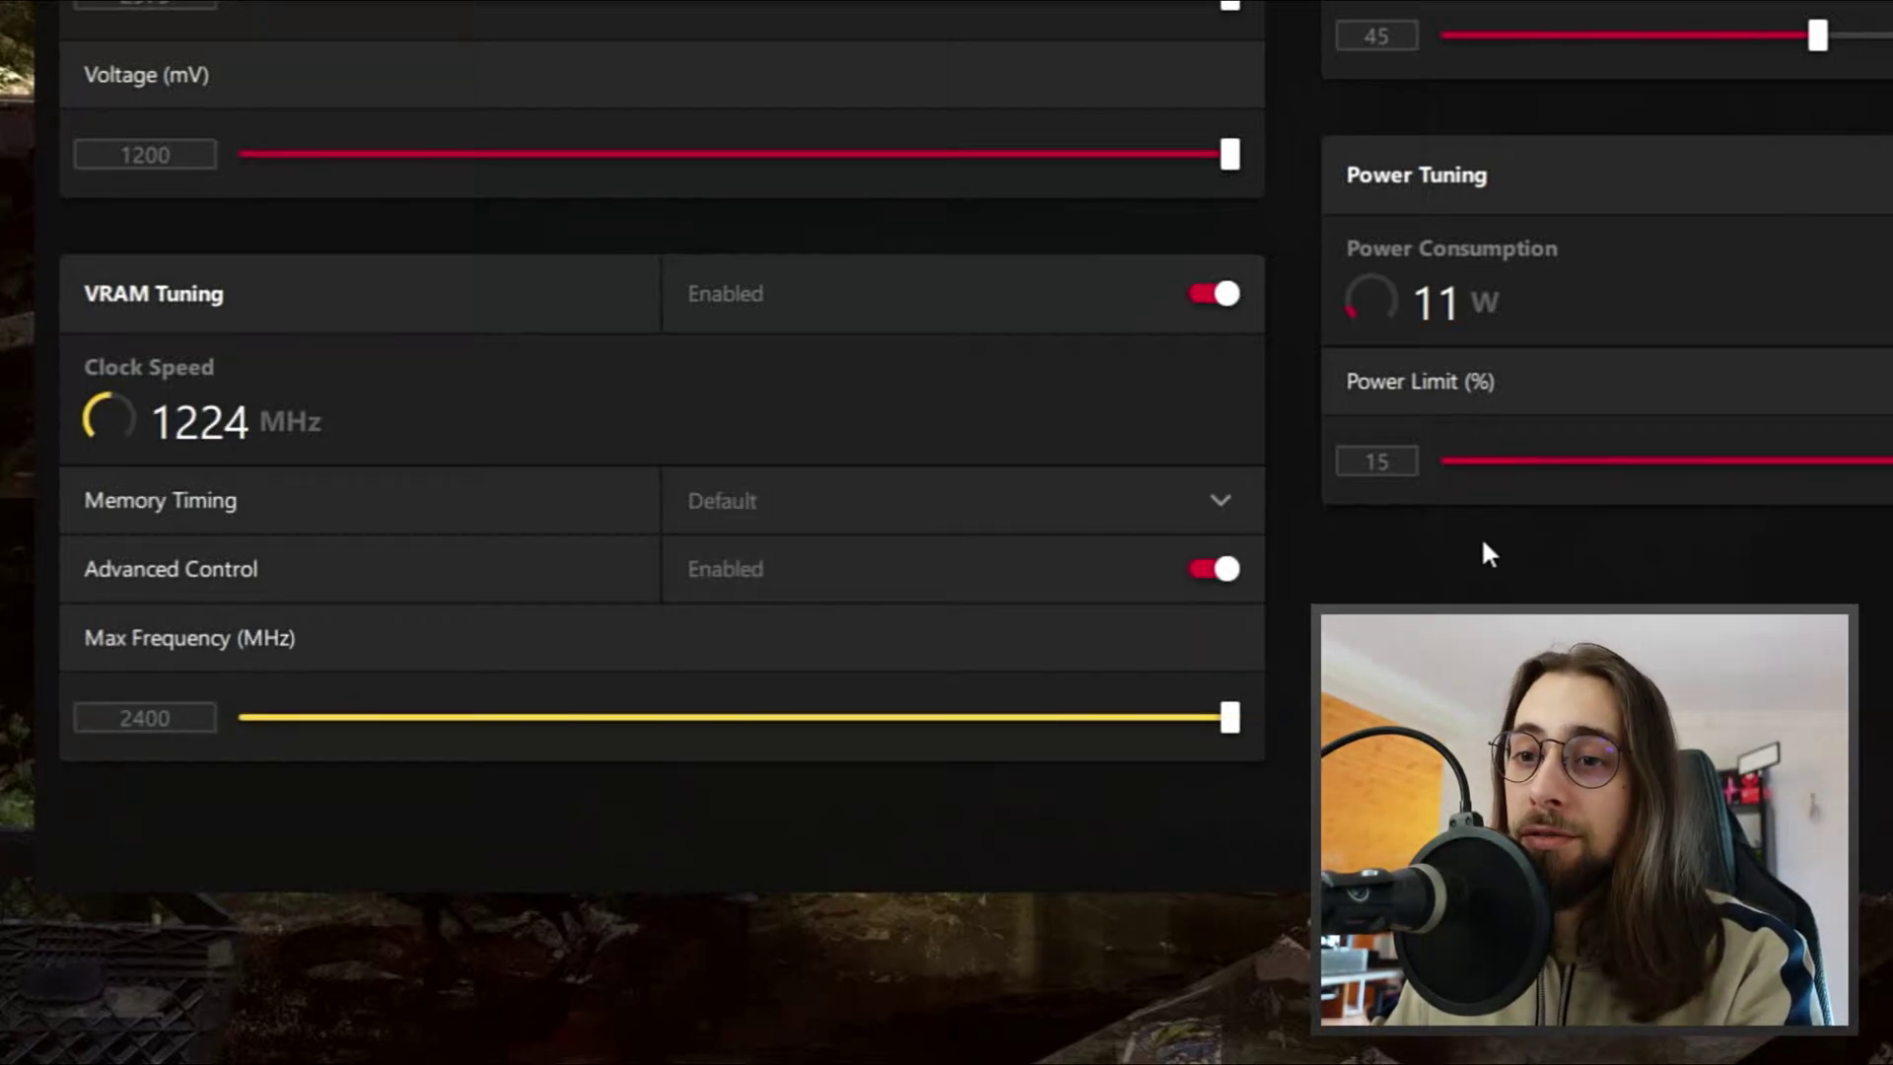
pyautogui.doubleClick(138, 720)
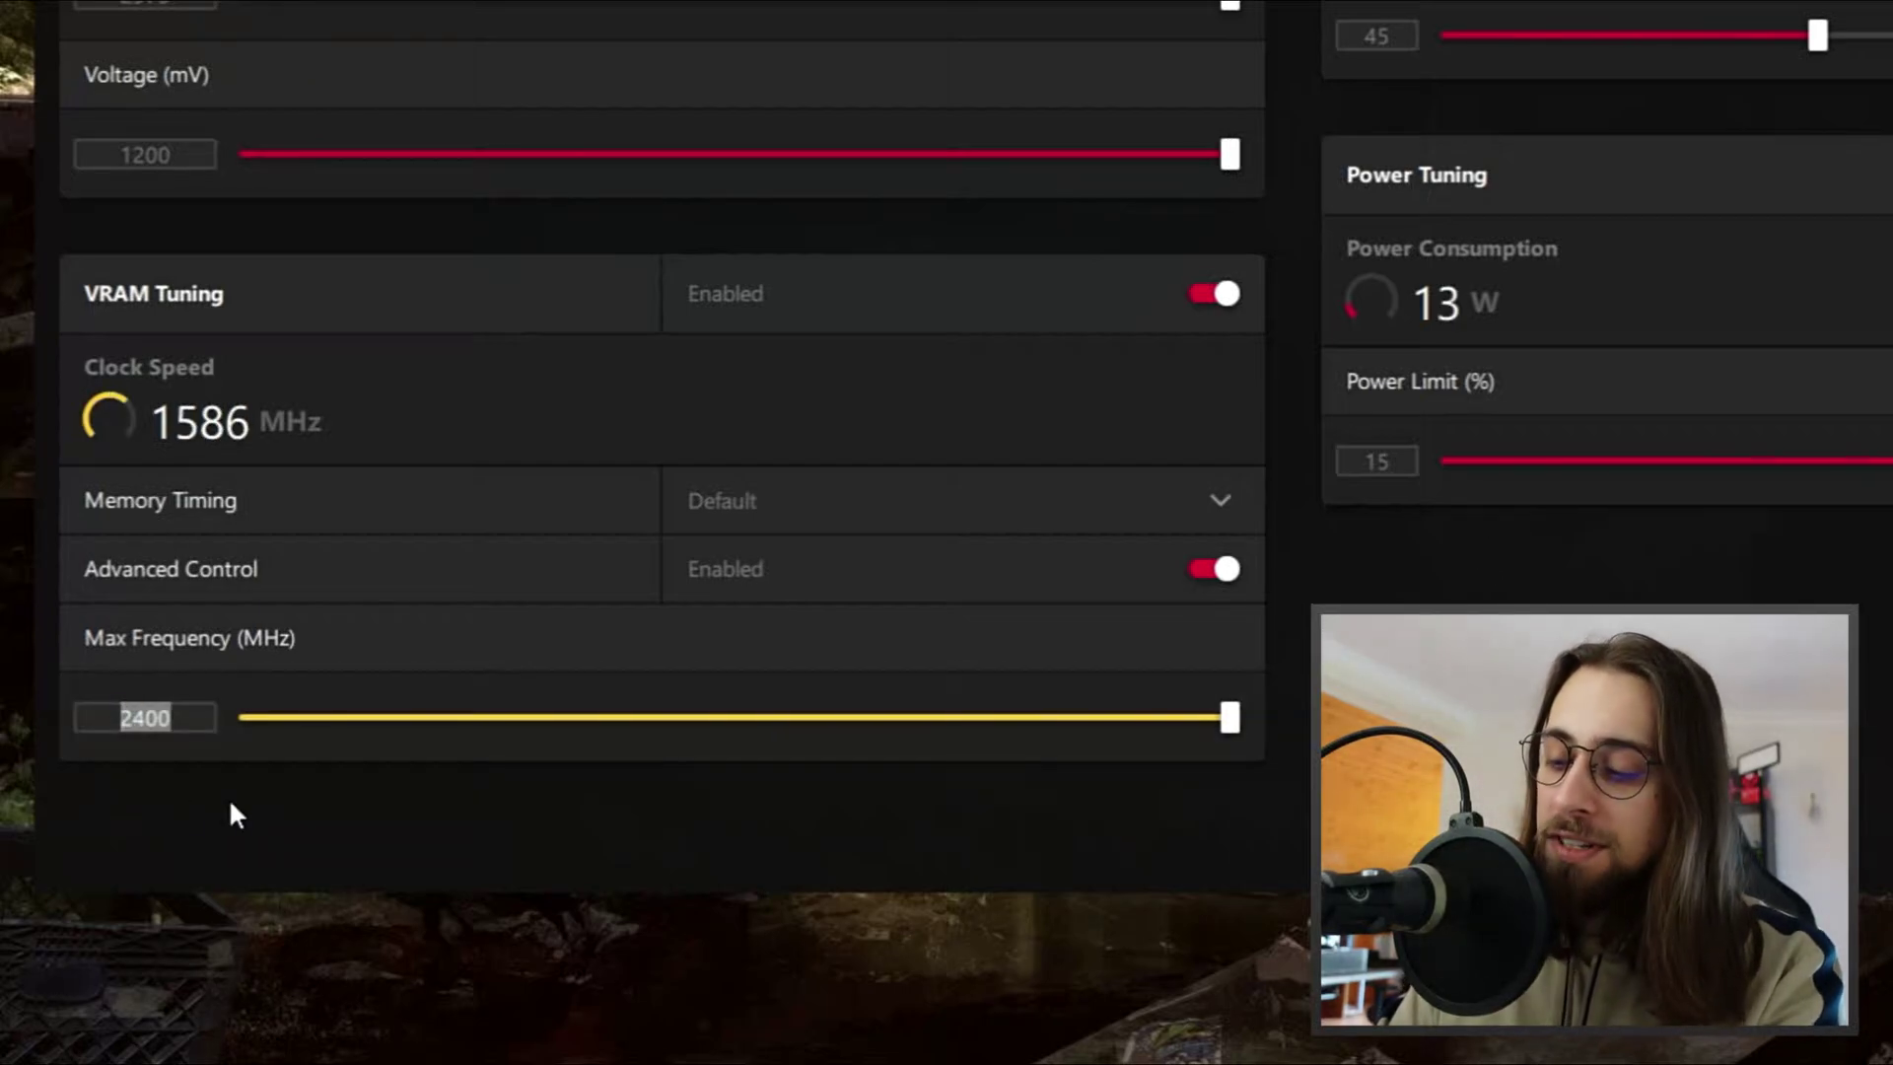
pyautogui.write('2300')
pyautogui.press('Return')
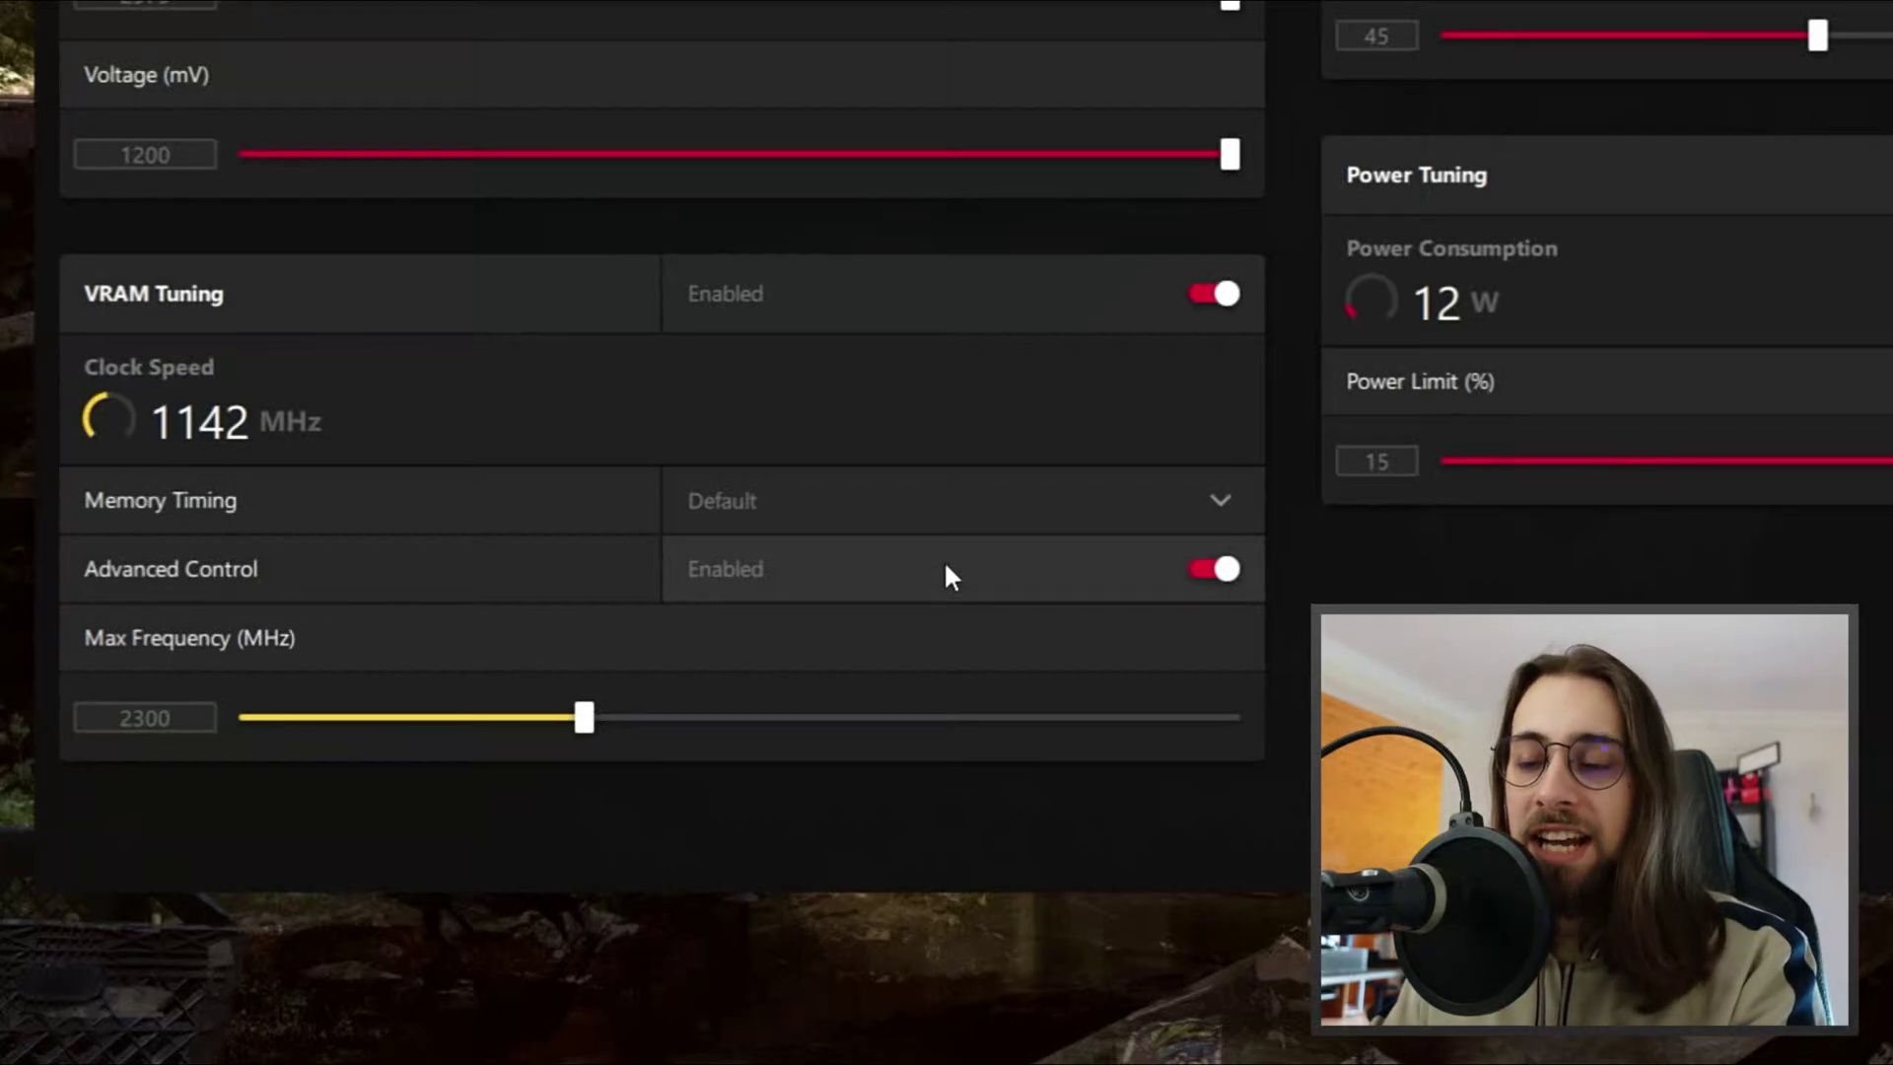
# Try 2350 MHz, then set the VRAM max frequency back to 2400 MHz.
pyautogui.doubleClick(145, 717)
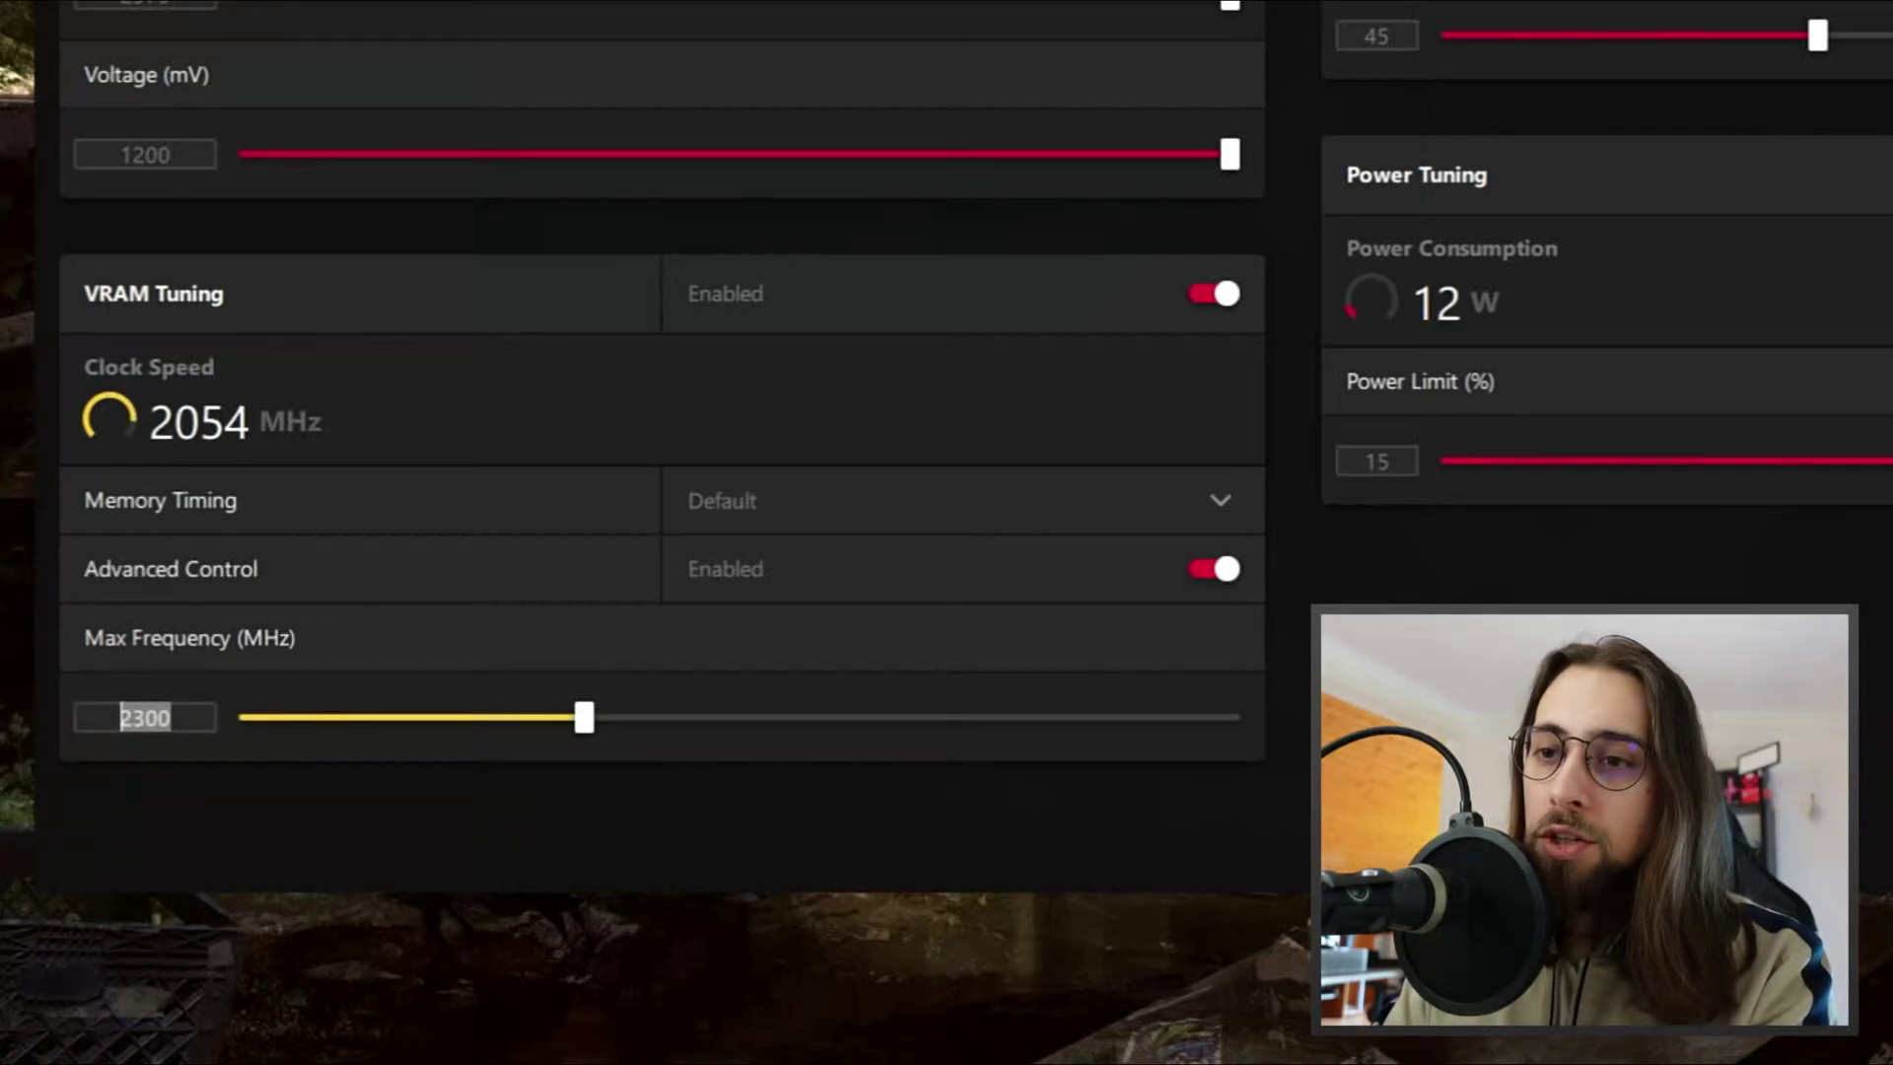
pyautogui.write('2350')
pyautogui.press('Return')
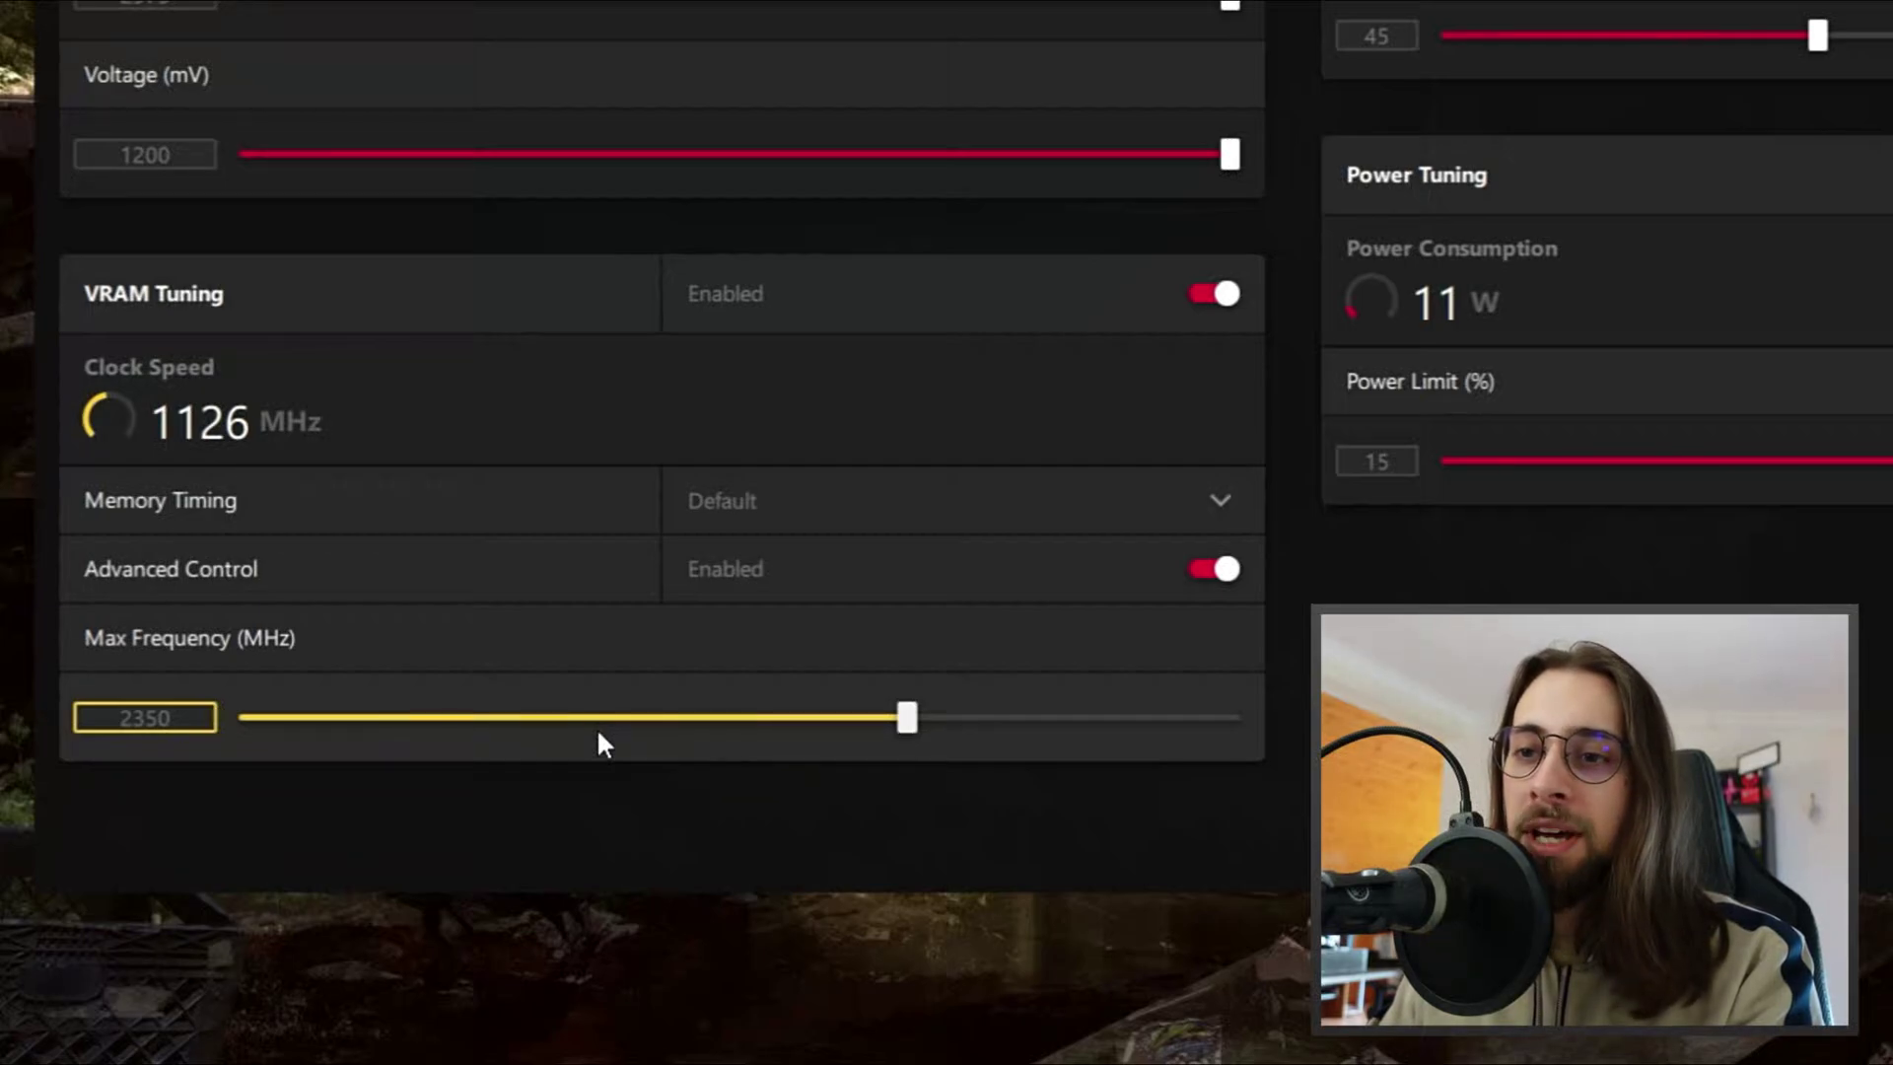
pyautogui.moveTo(170, 718); pyautogui.dragTo(61, 725)
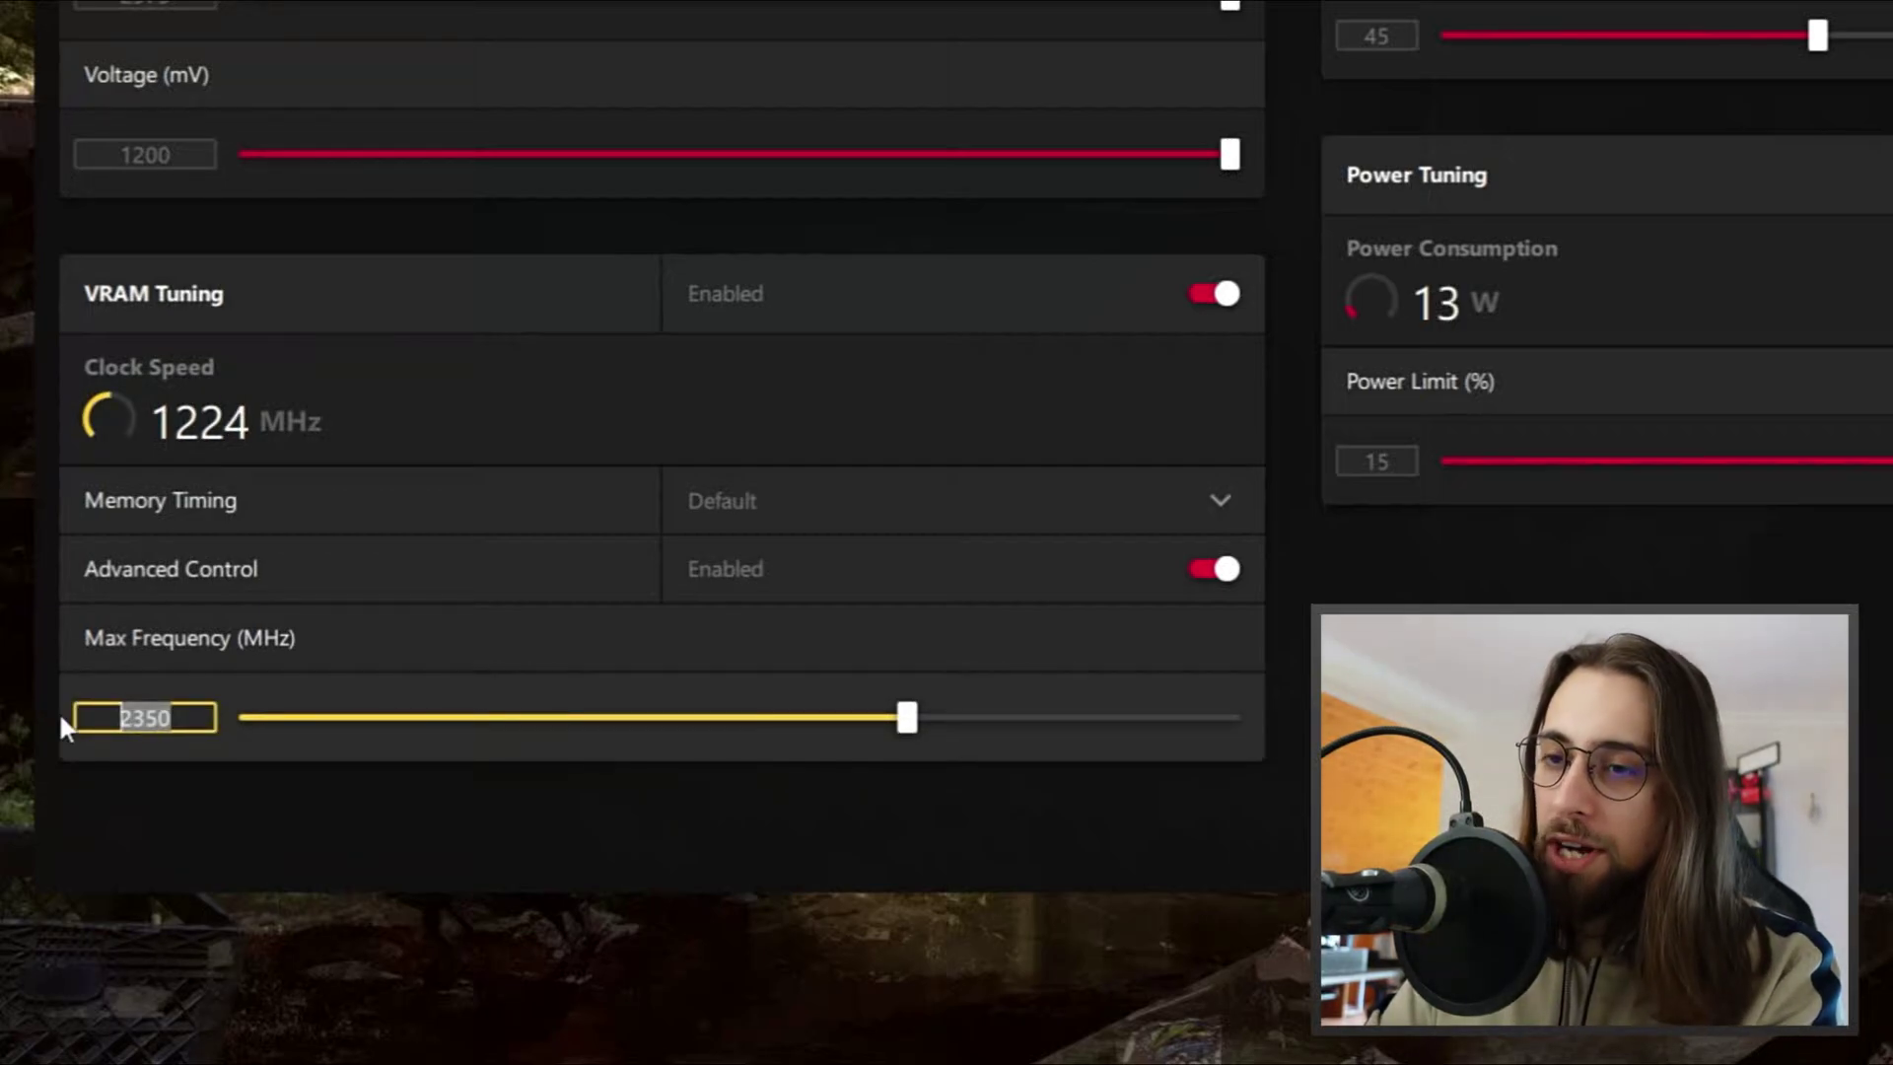
pyautogui.write('2400')
pyautogui.press('Return')
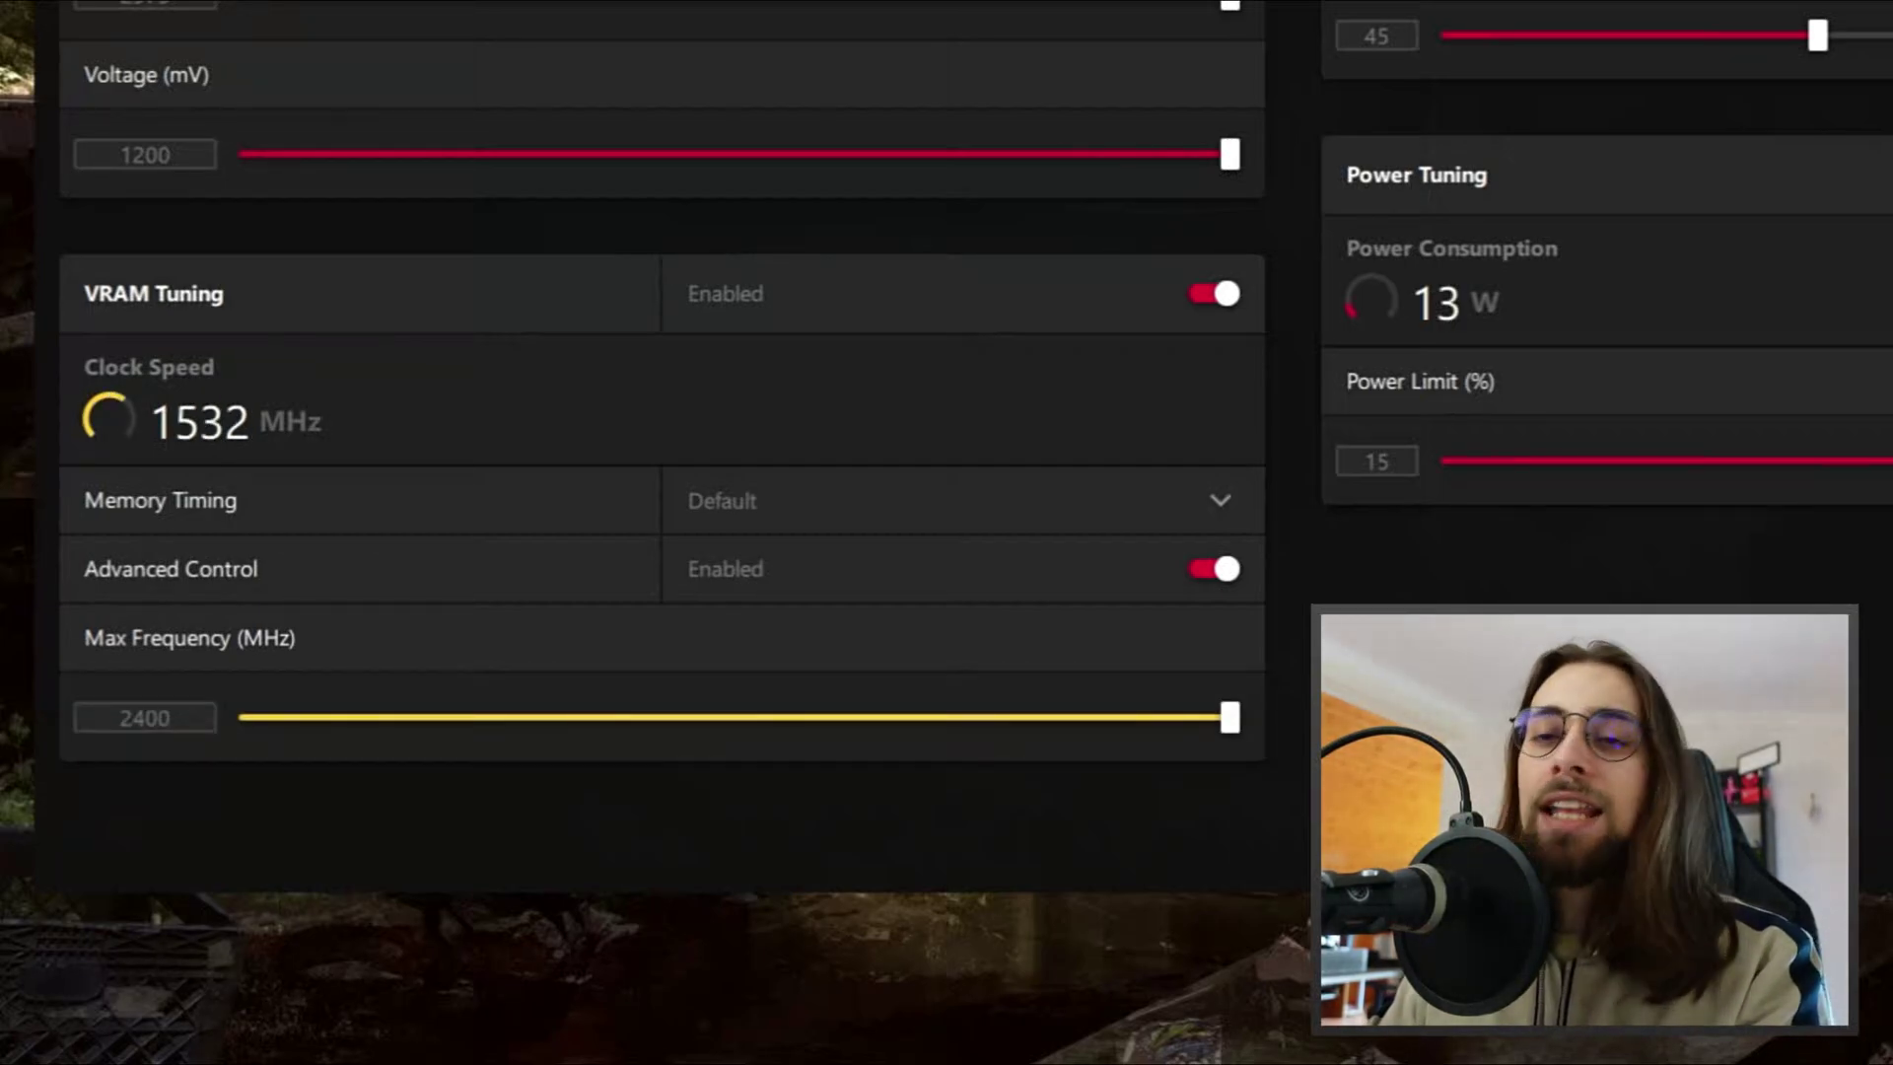
pyautogui.click(750, 524)
pyautogui.click(788, 649)
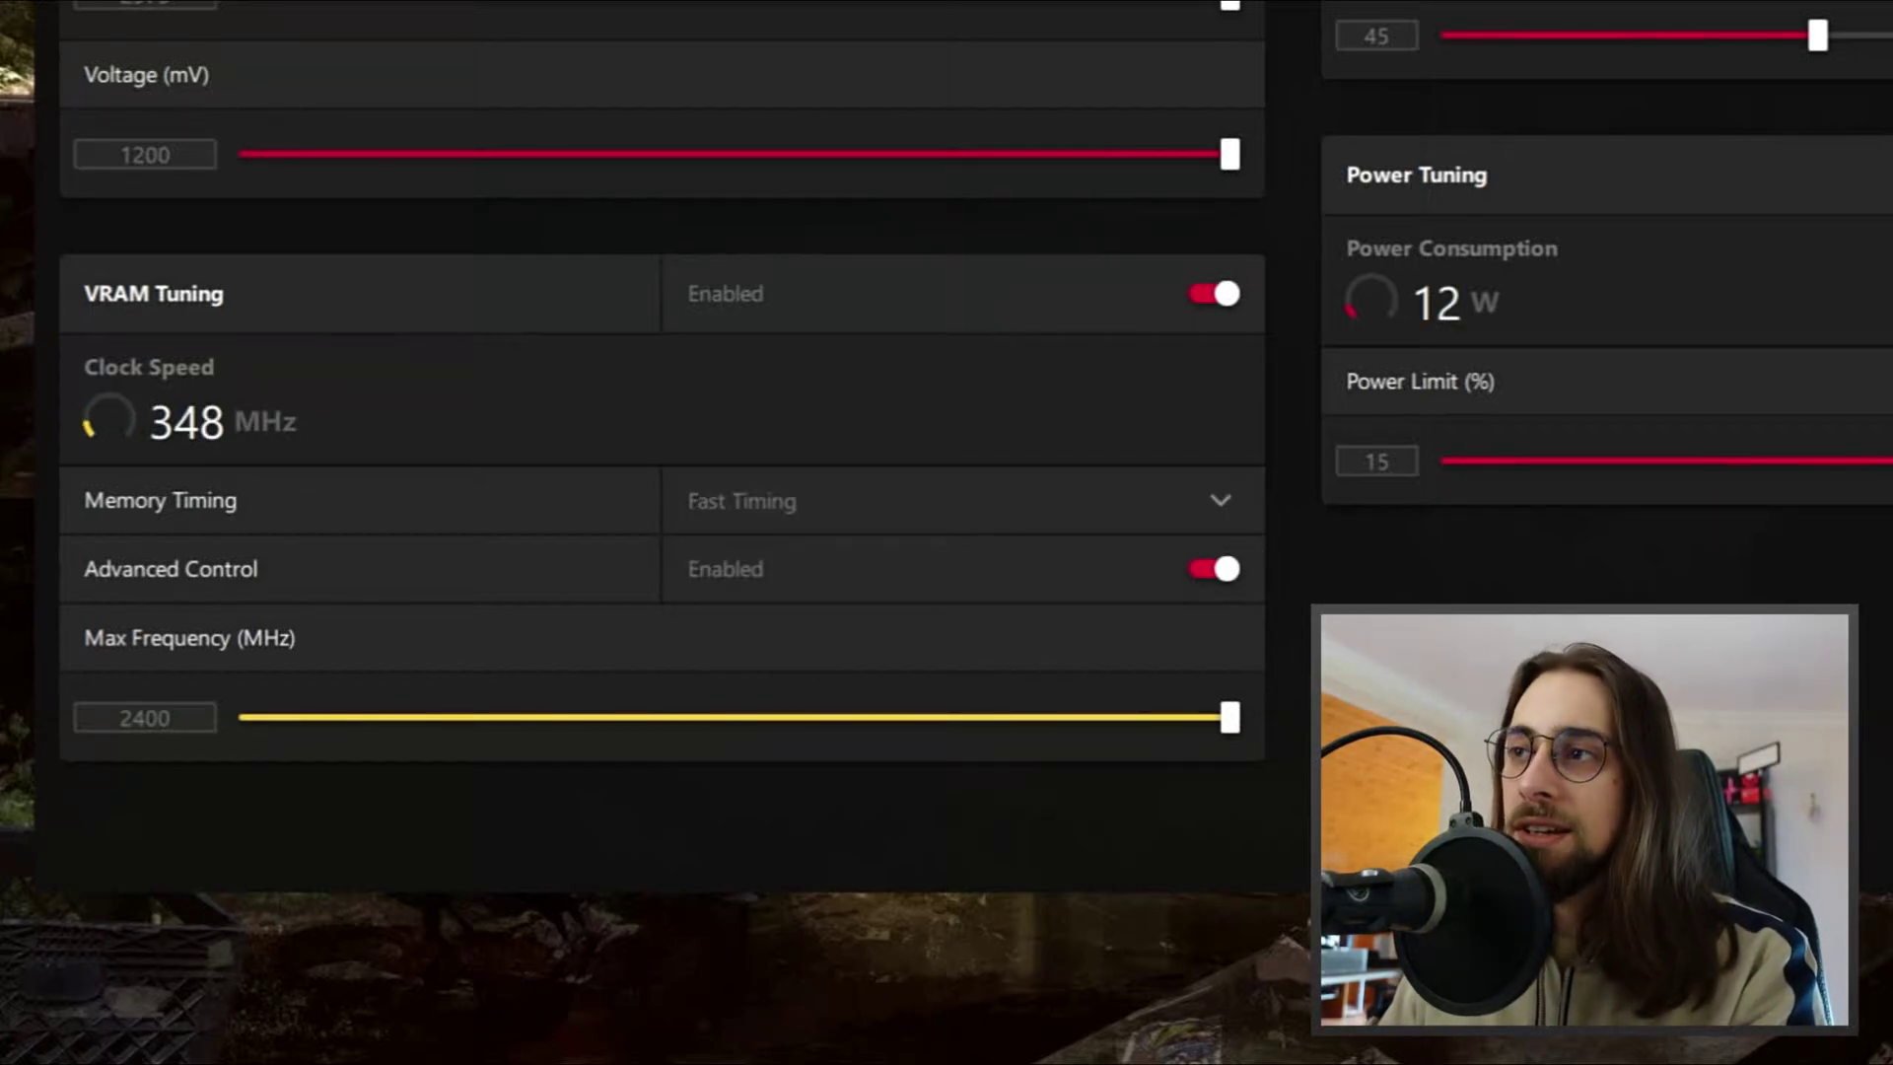
pyautogui.doubleClick(194, 719)
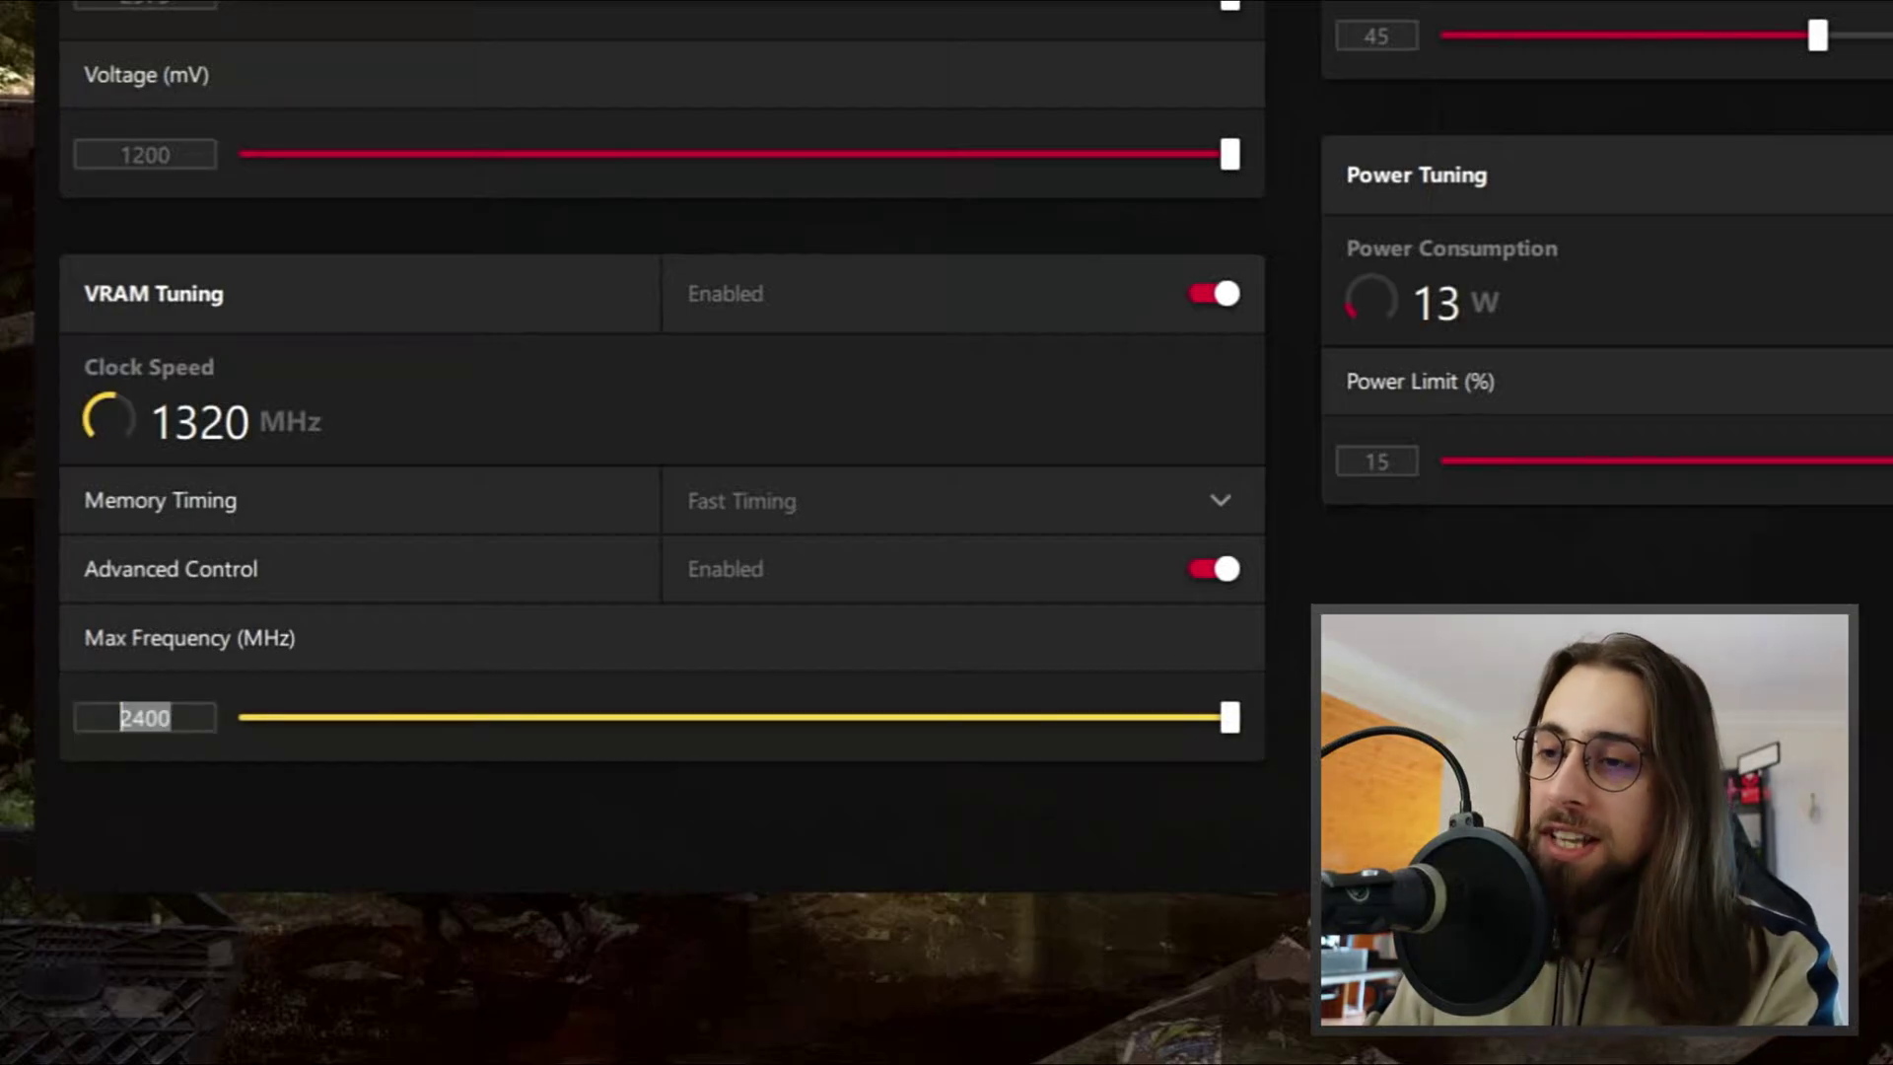
pyautogui.click(848, 513)
pyautogui.click(785, 577)
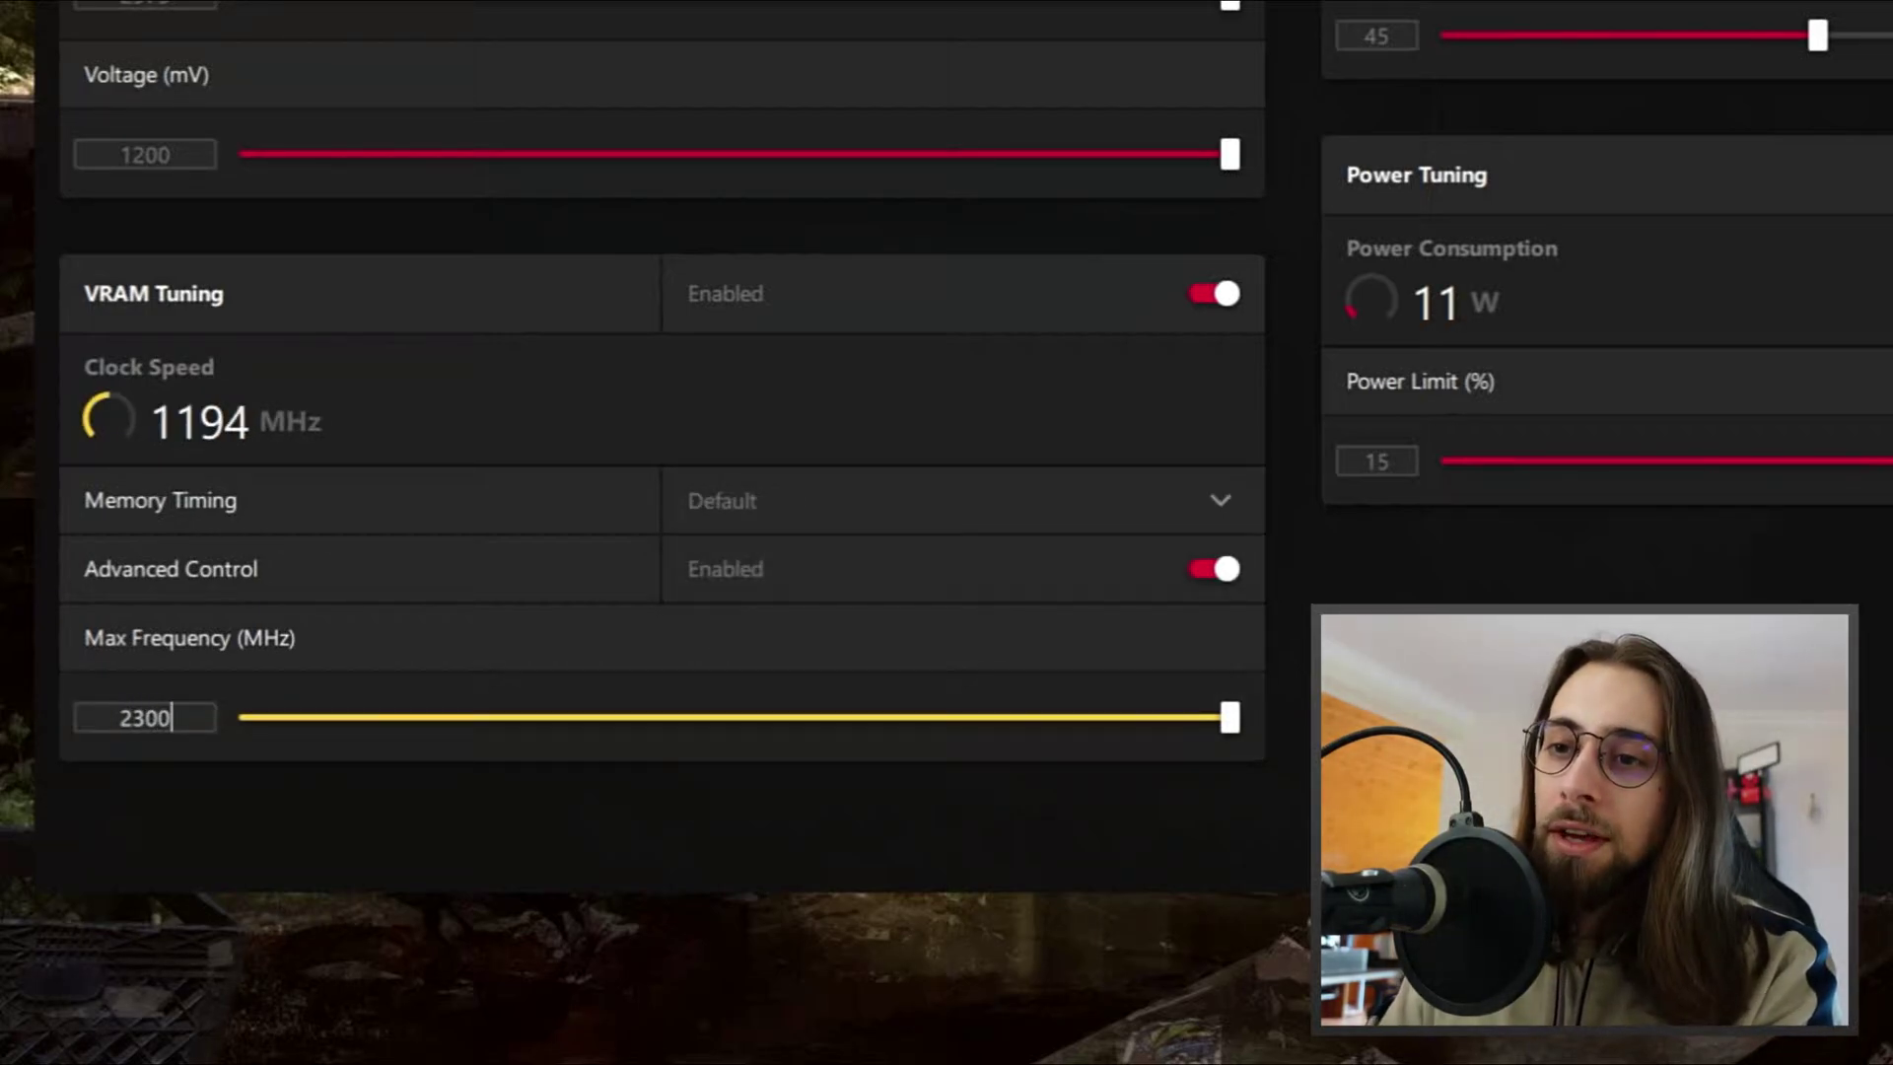
pyautogui.press('Return')
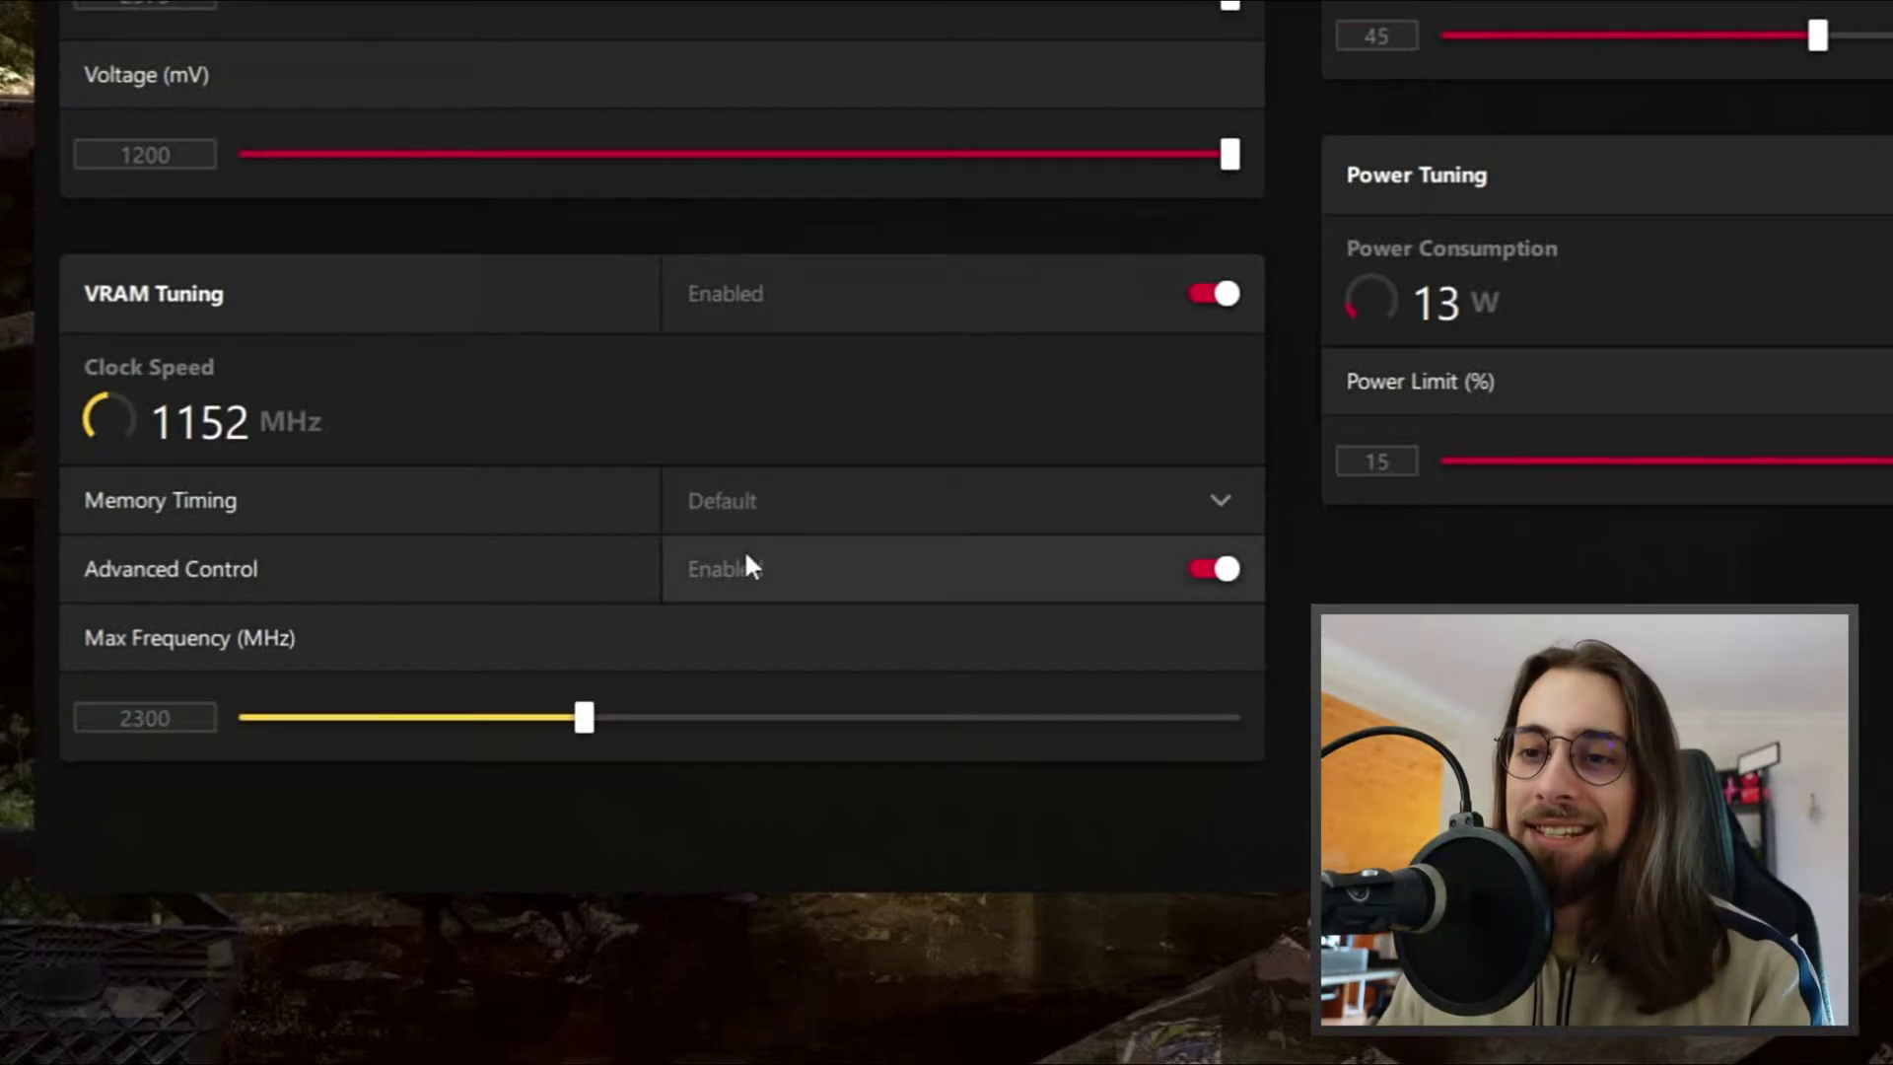
pyautogui.doubleClick(162, 705)
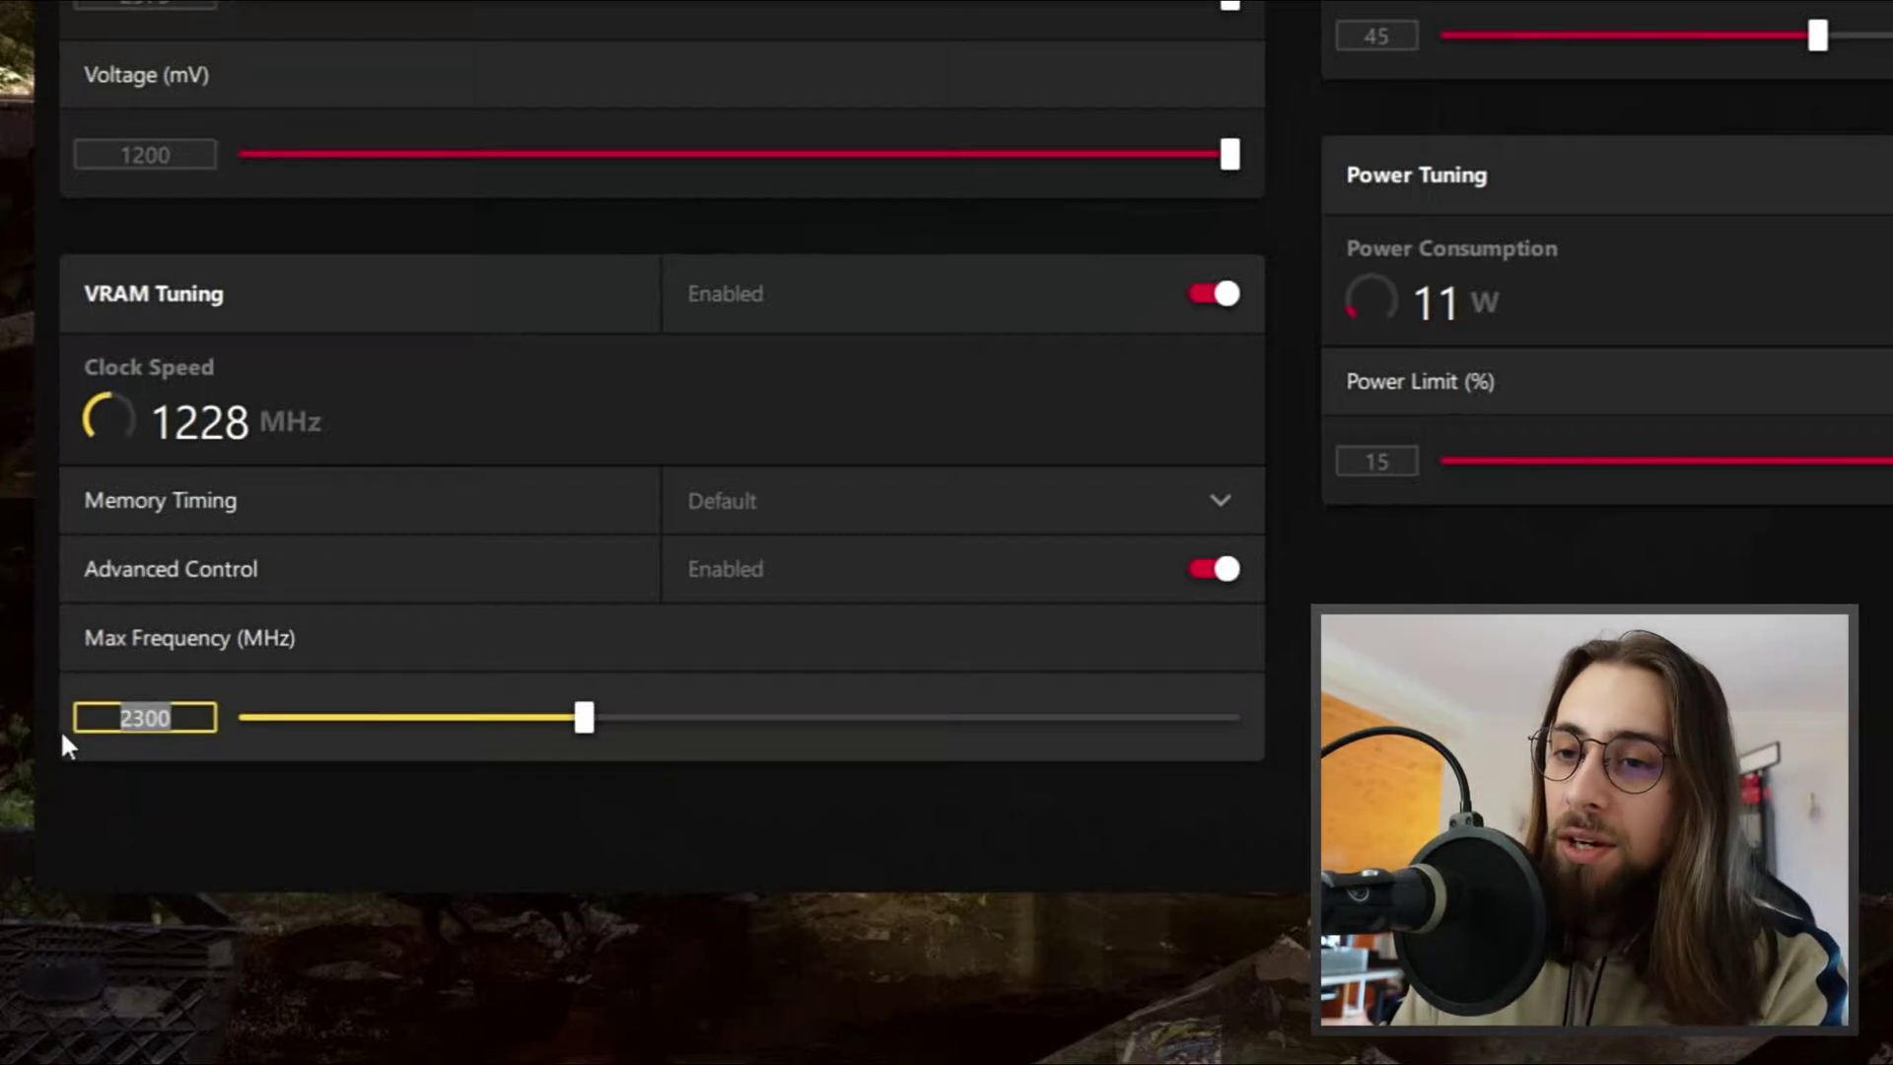
pyautogui.write('2290')
pyautogui.press('Return')
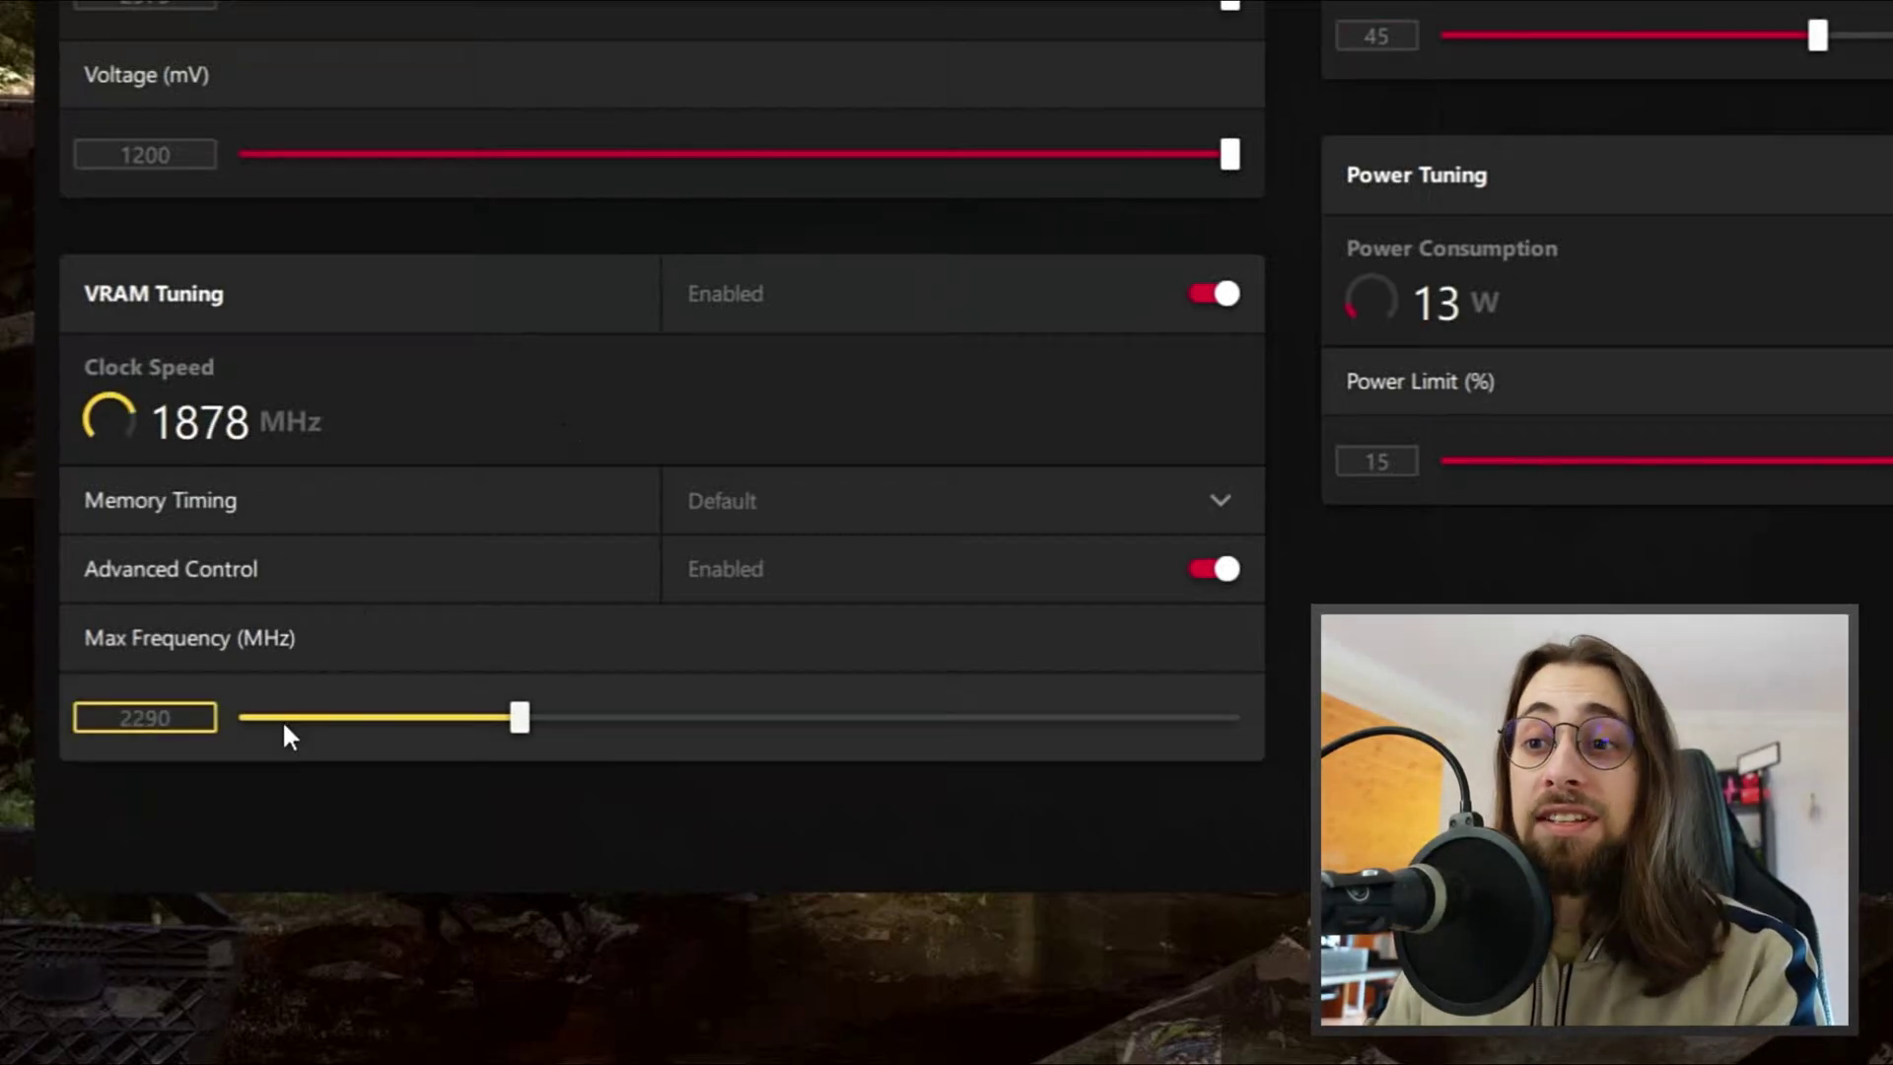
pyautogui.doubleClick(147, 718)
pyautogui.write('2280')
pyautogui.press('Return')
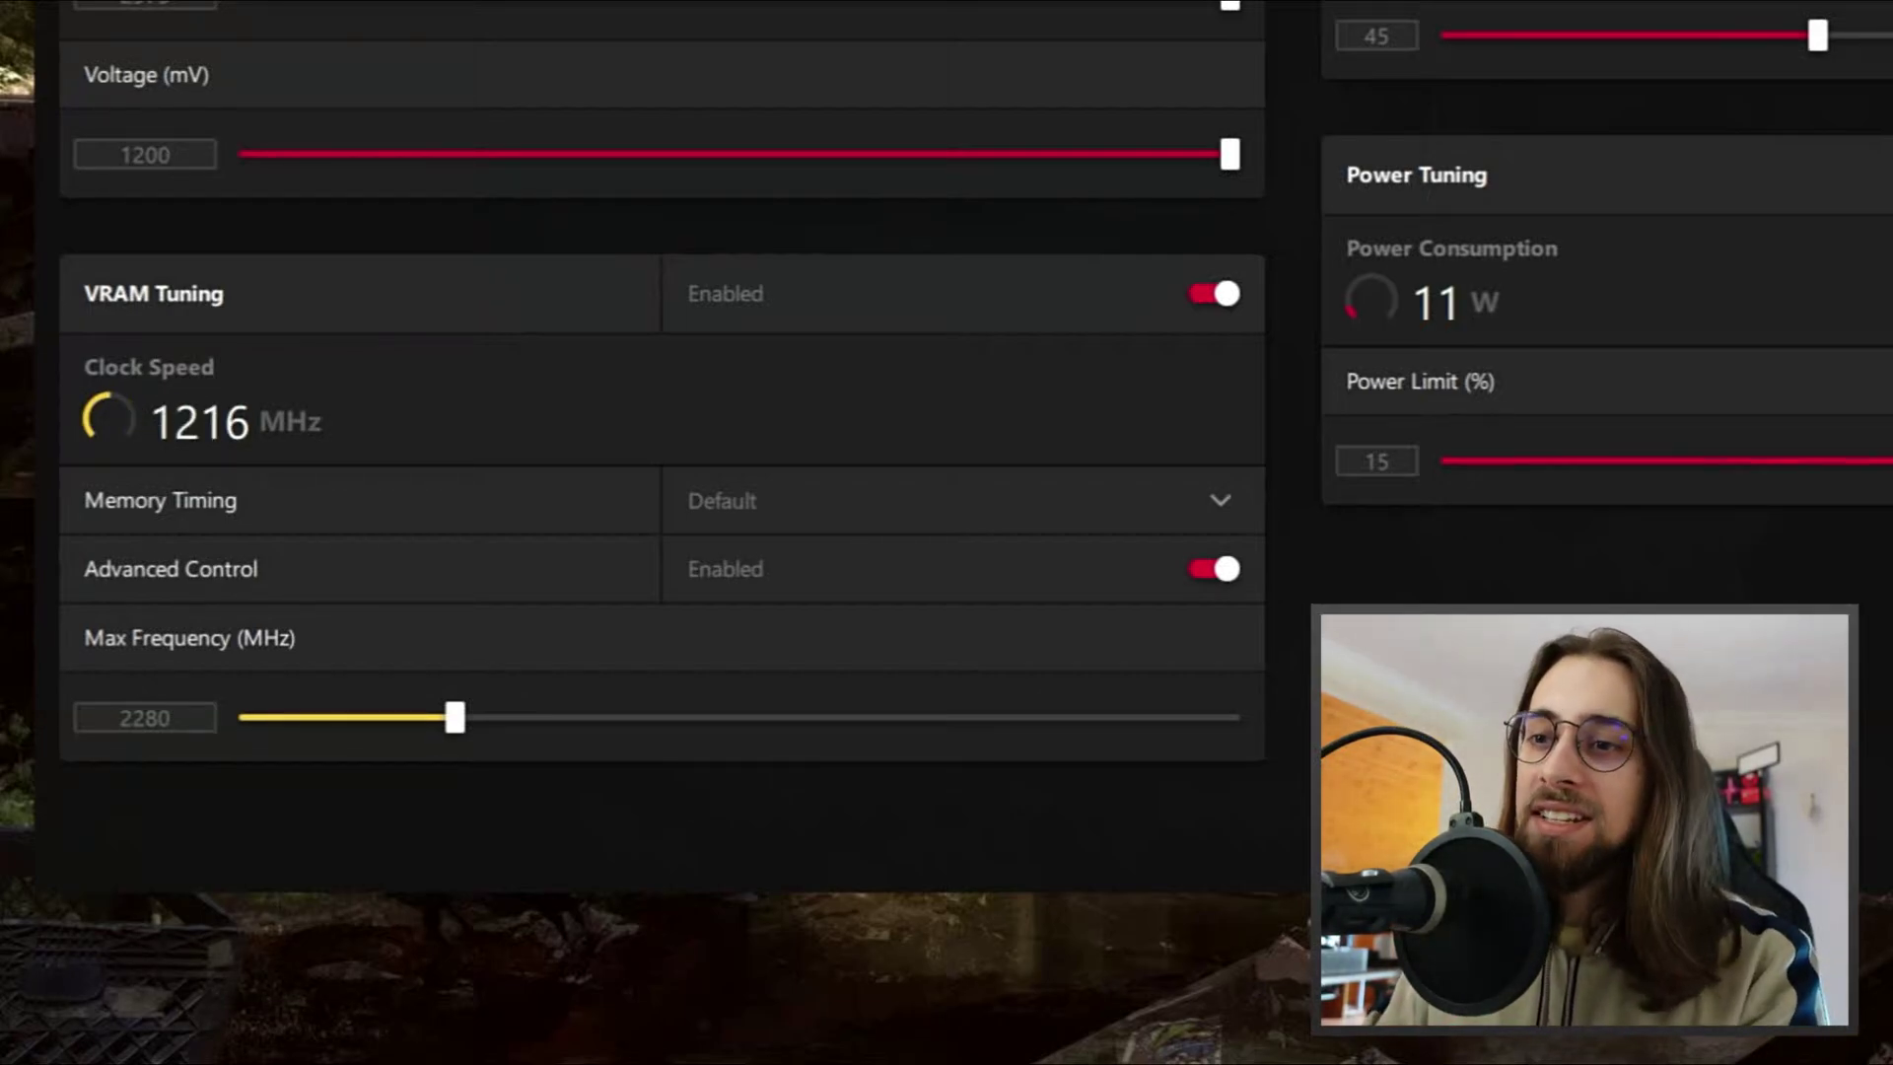
pyautogui.moveTo(455, 718); pyautogui.dragTo(1233, 720)
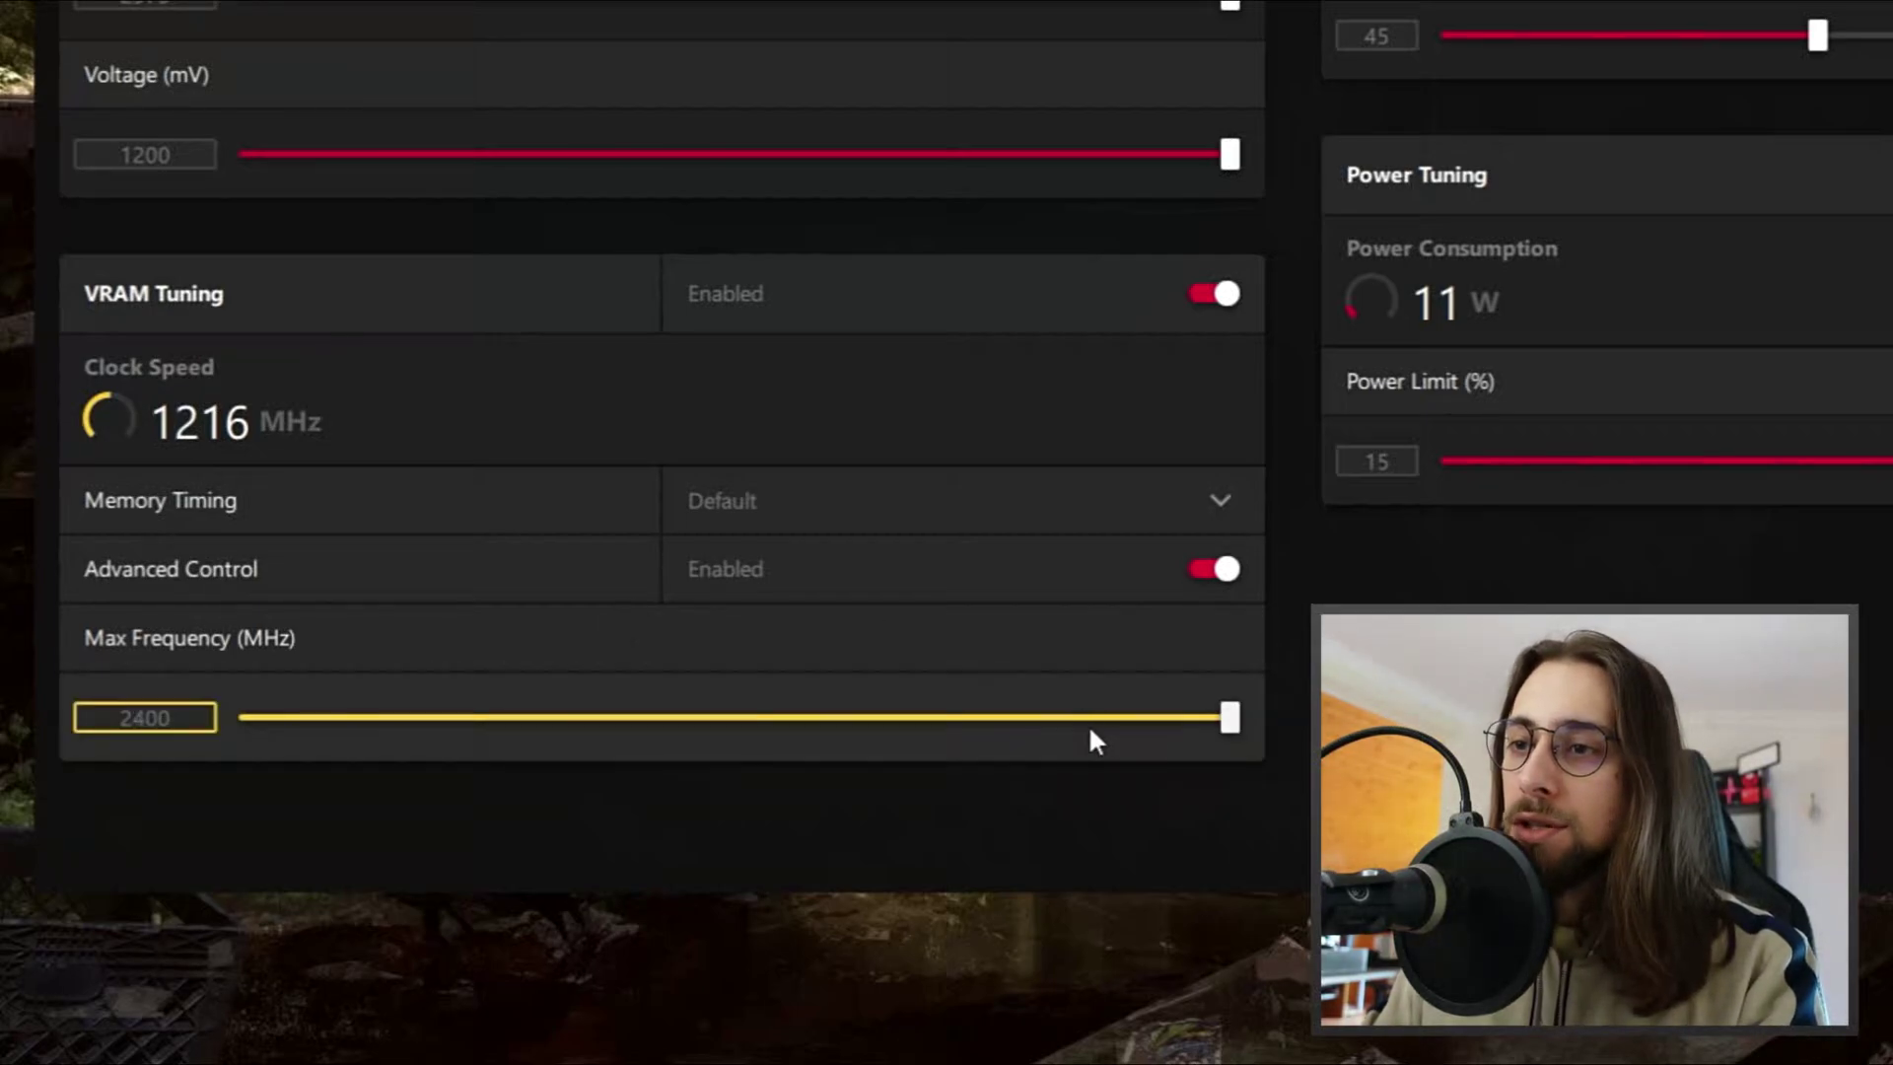
# Set Memory Timing to Fast Timing again and review the GPU, VRAM, fan and power settings.
pyautogui.click(1020, 501)
pyautogui.click(840, 659)
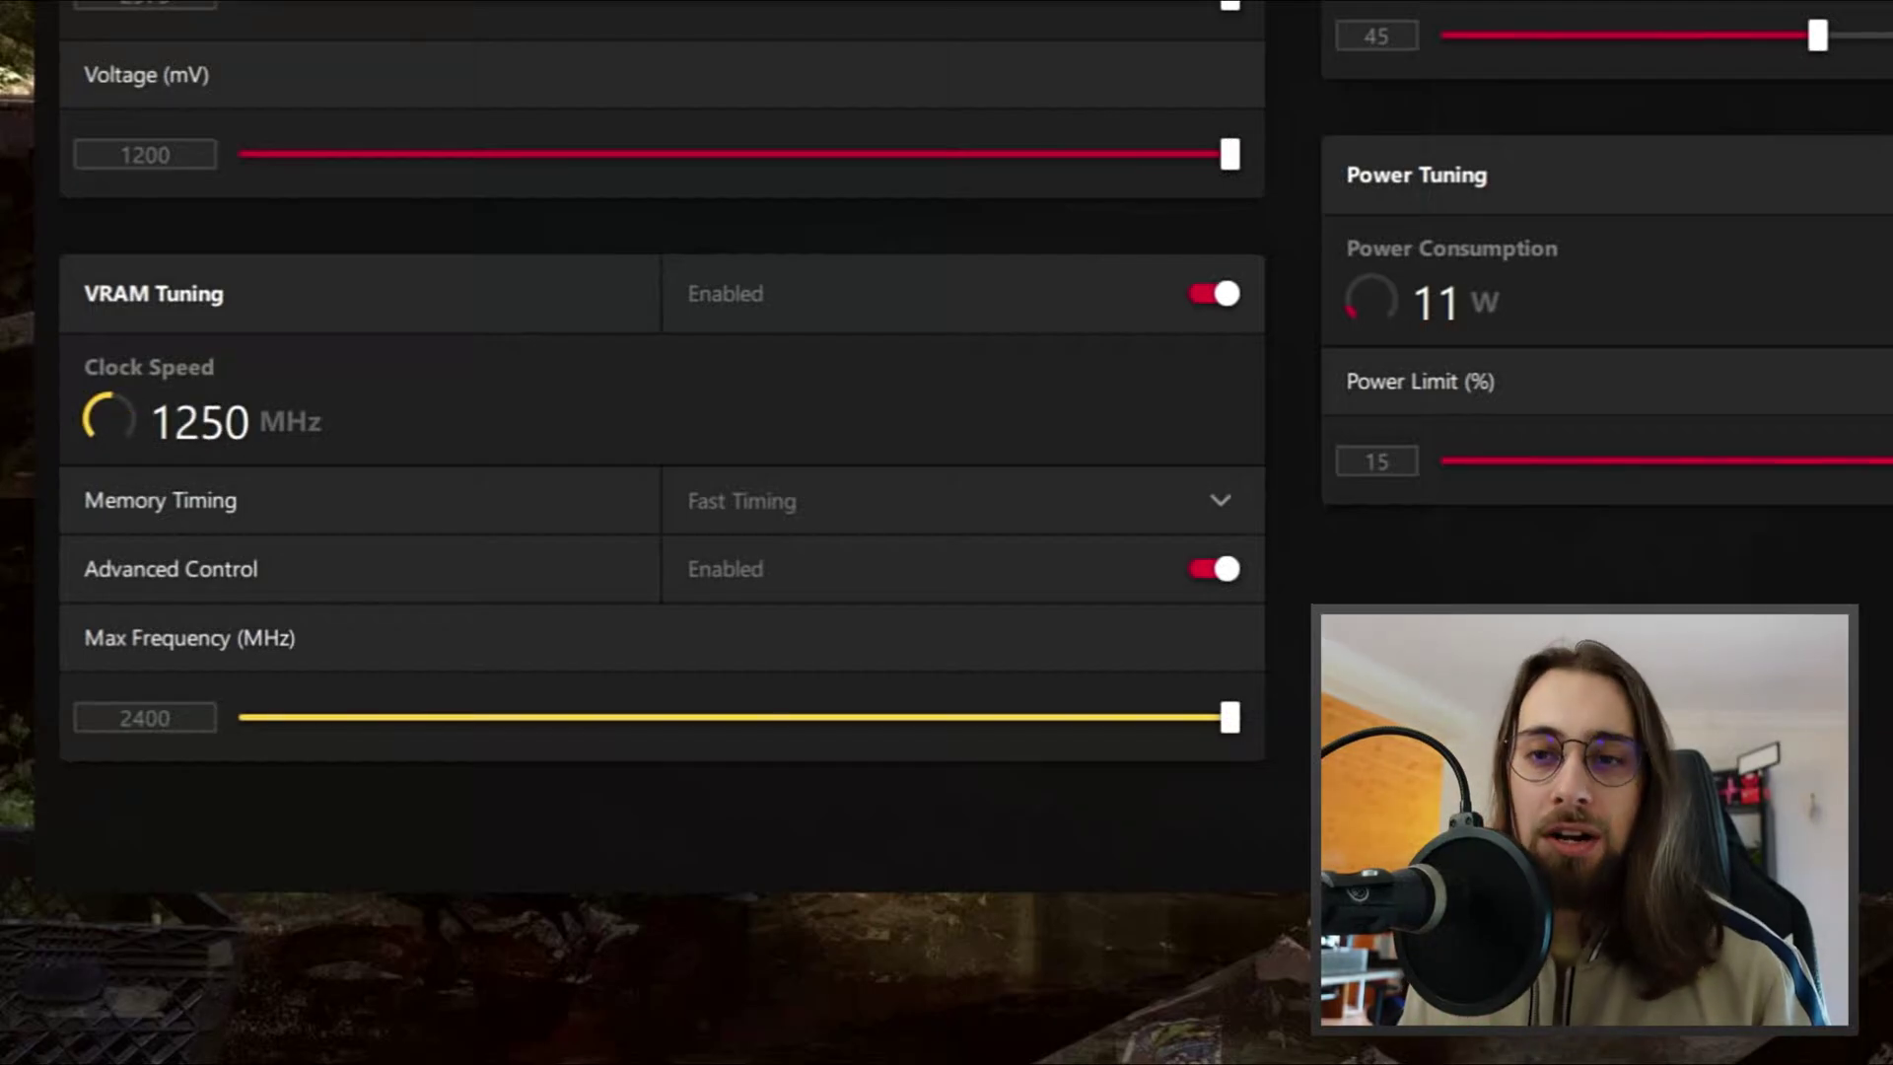
pyautogui.scroll(2, 1152, 866)
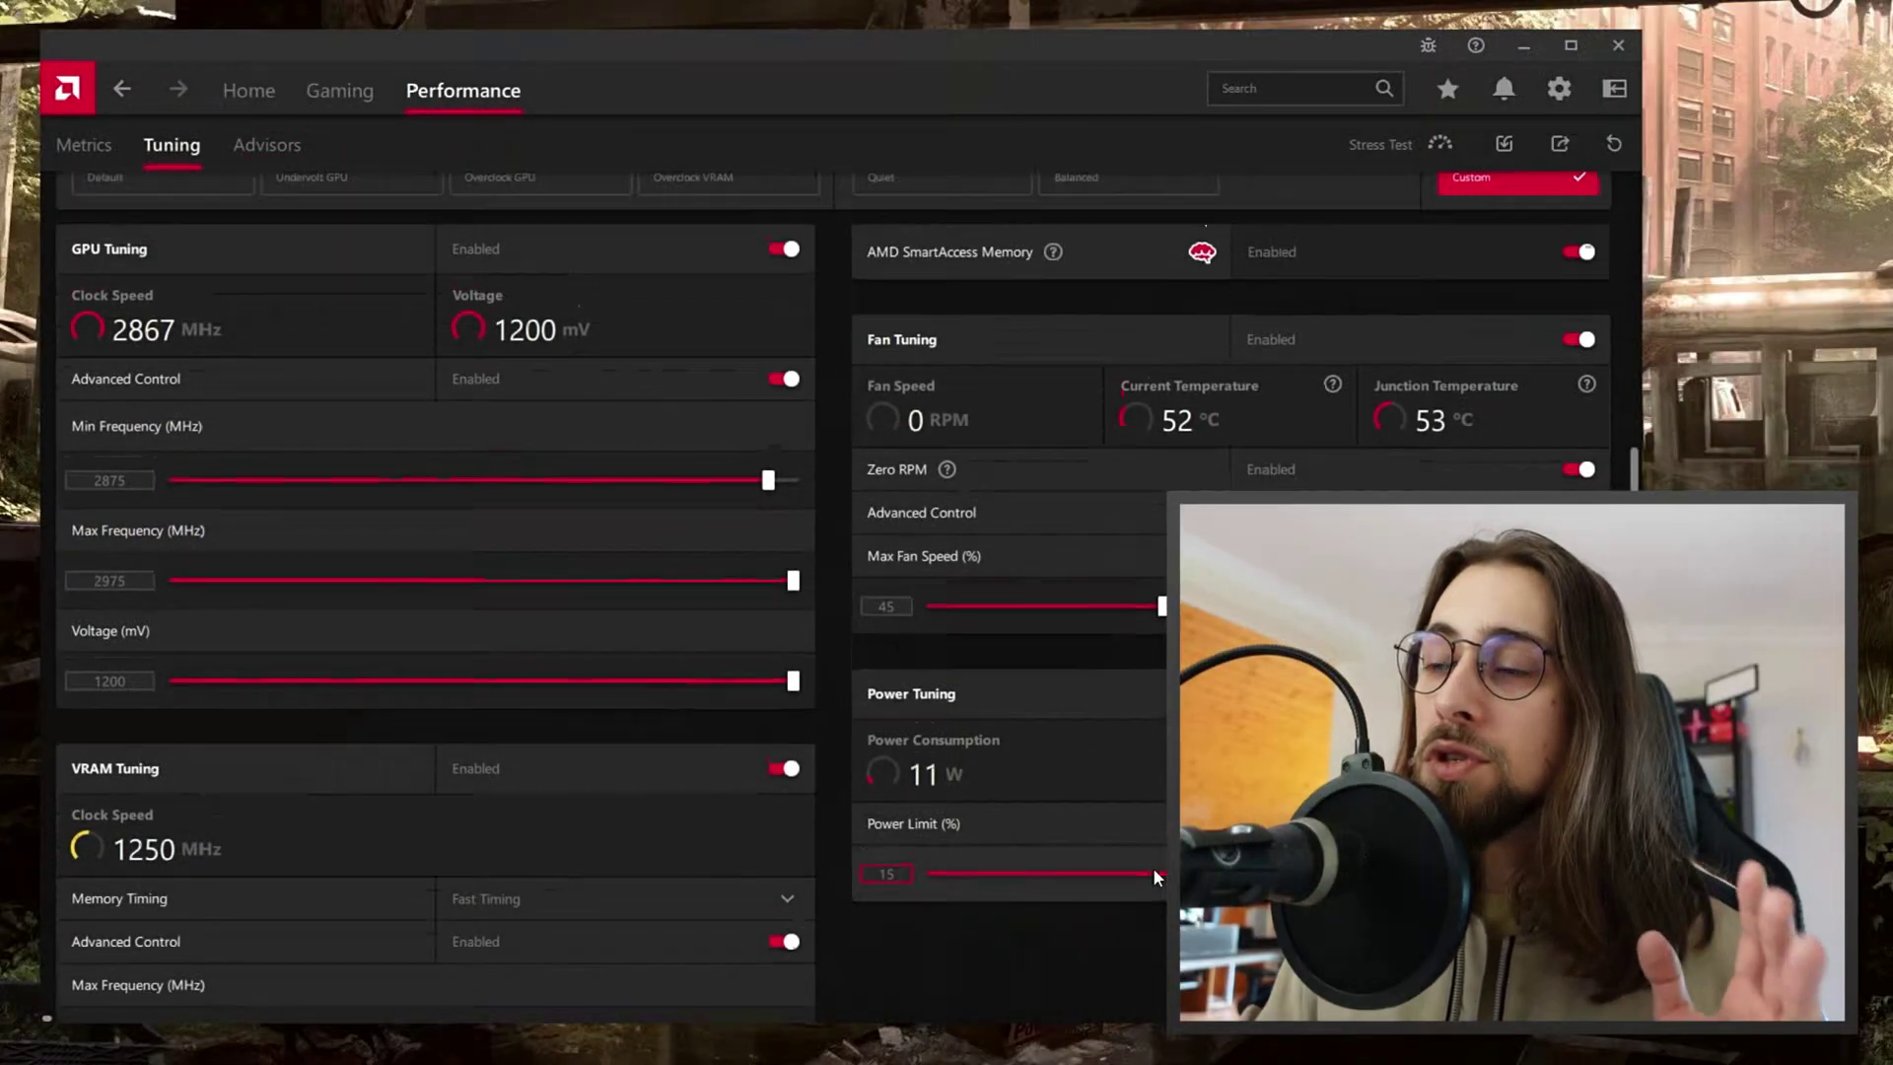
pyautogui.scroll(-2, 1152, 867)
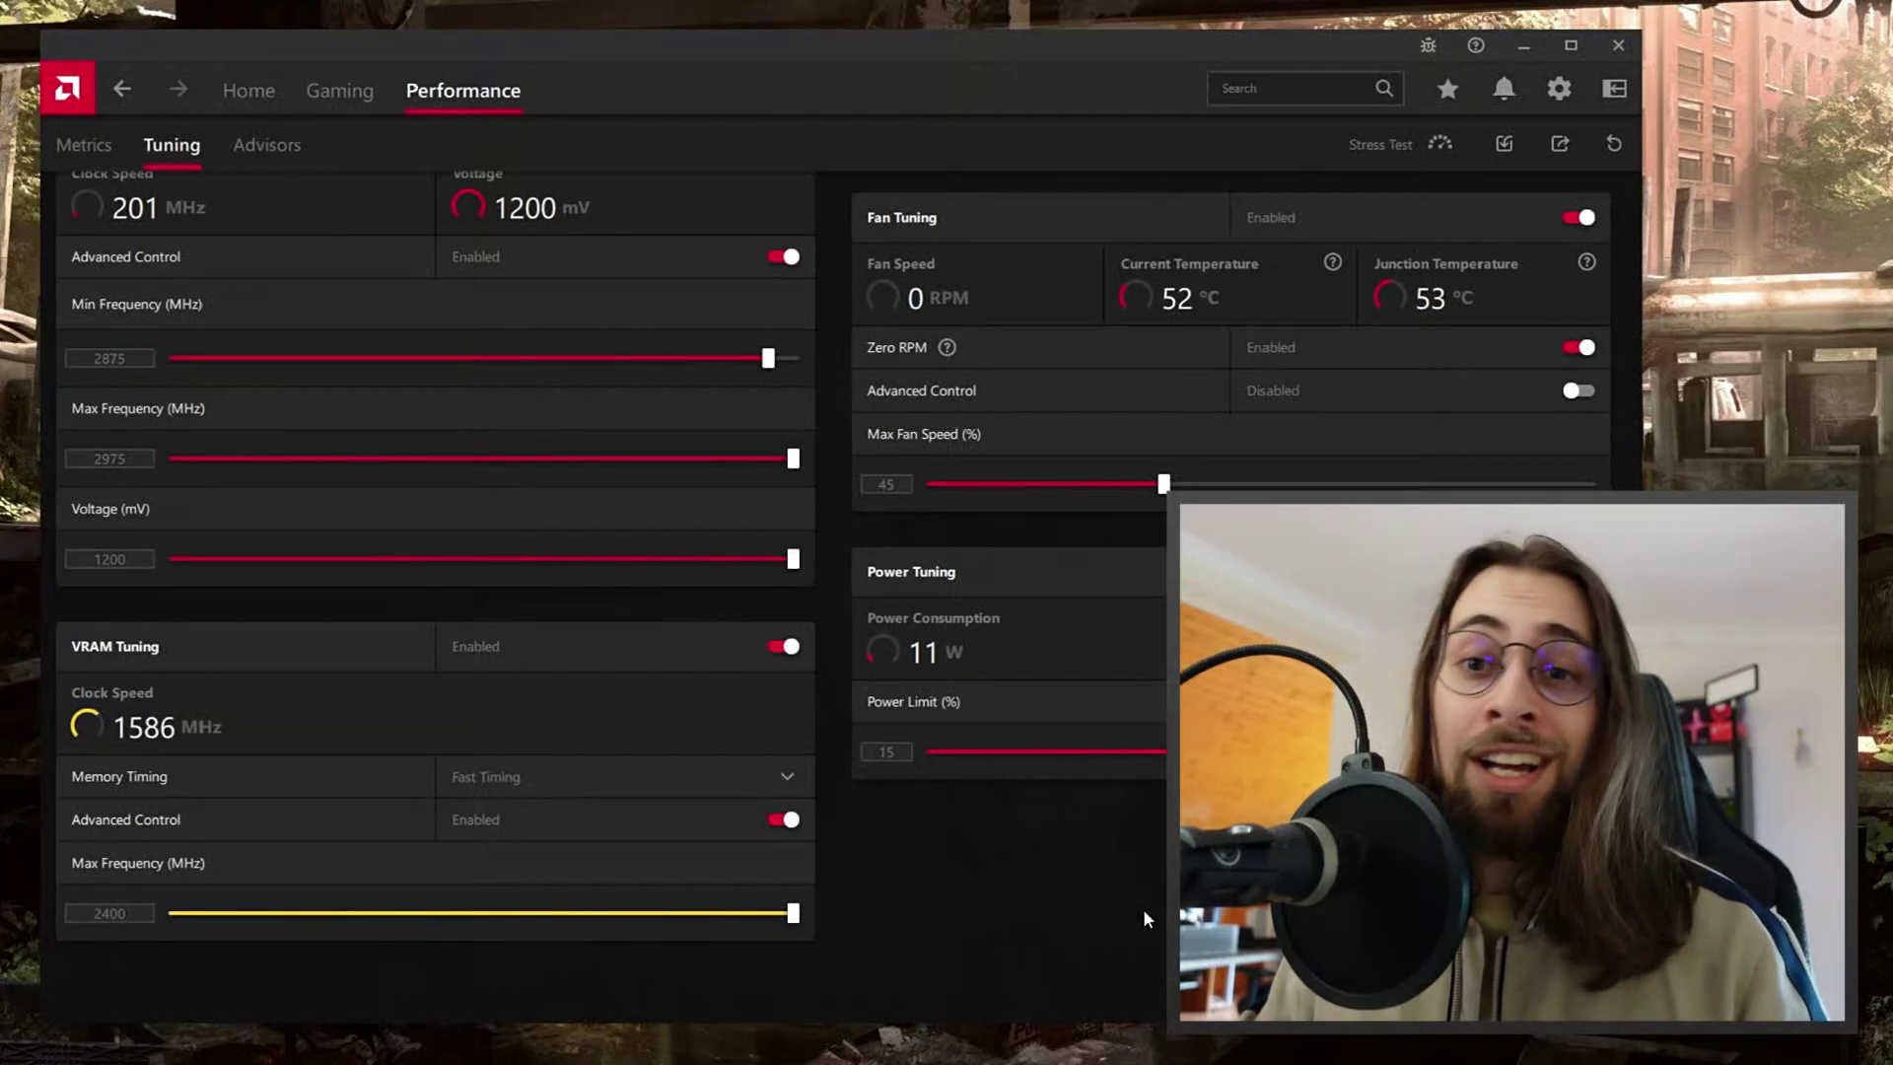
pyautogui.scroll(1, 1102, 913)
pyautogui.scroll(5, 1099, 909)
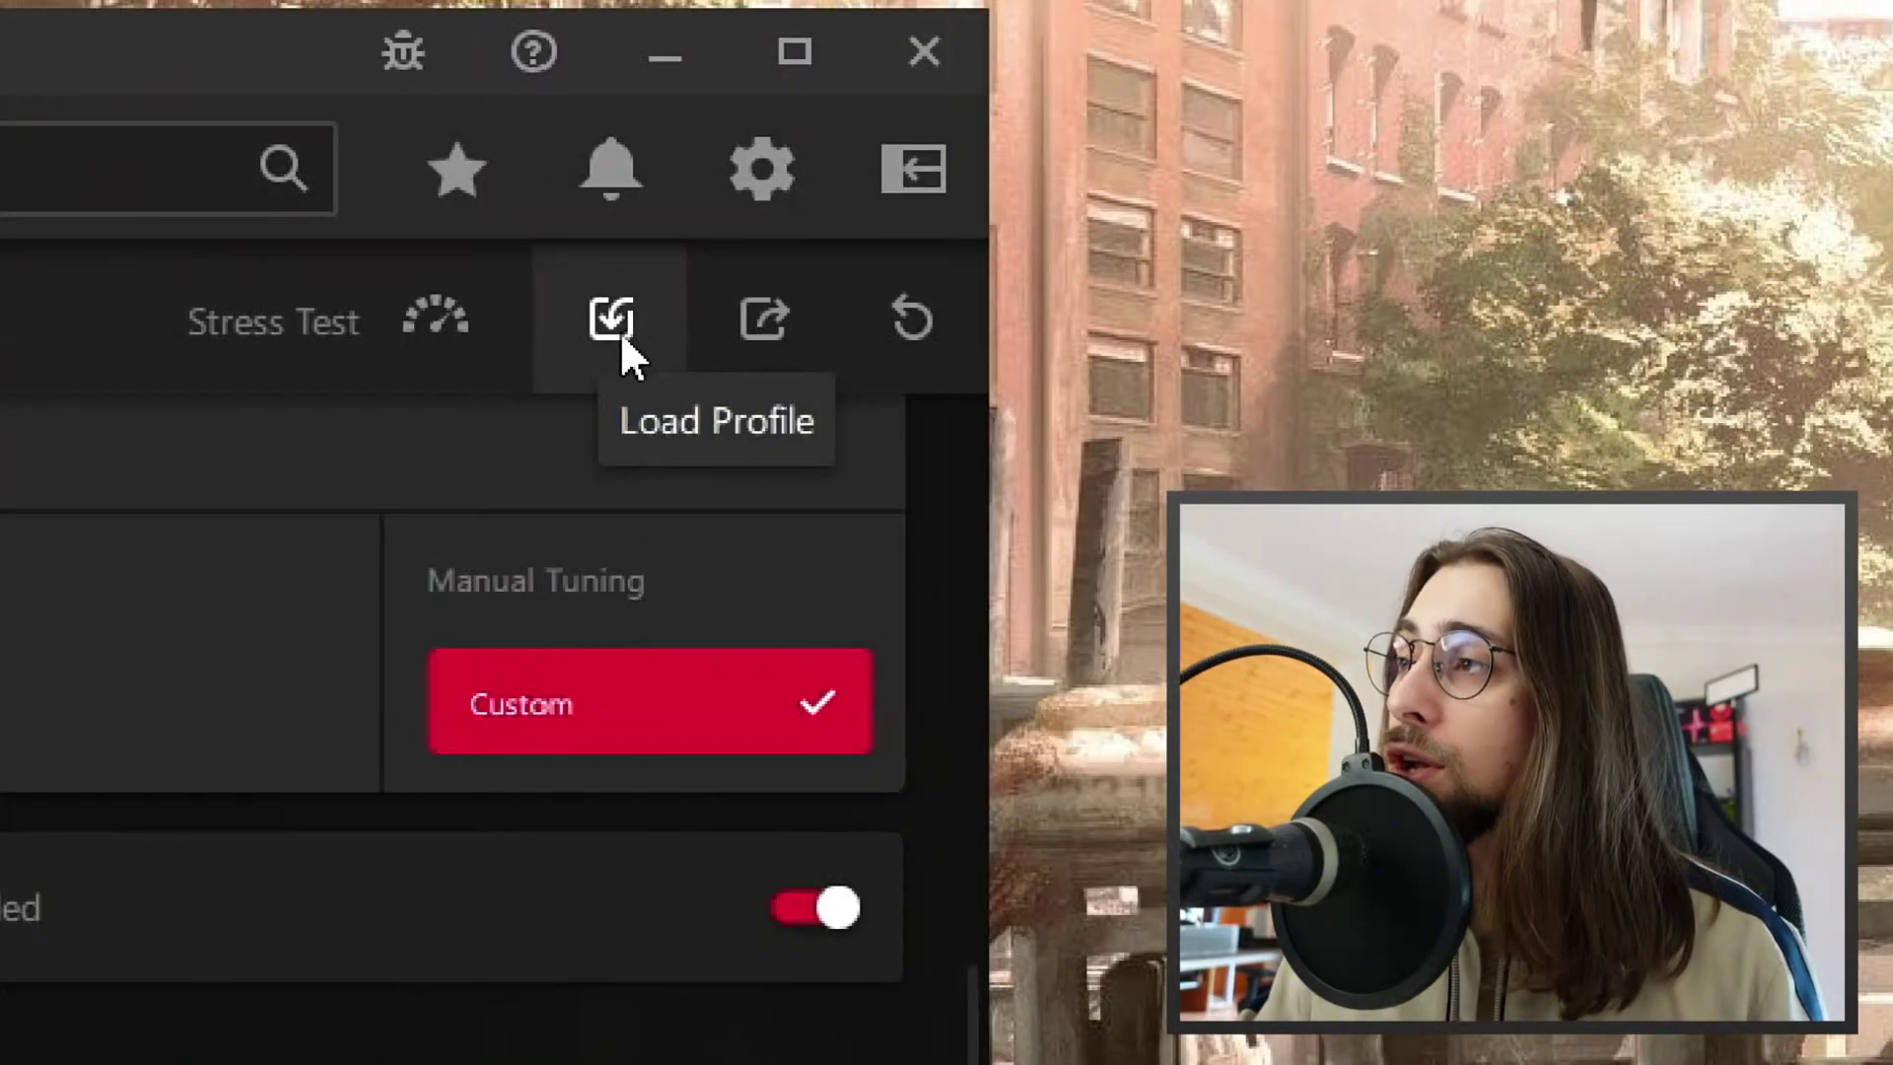
pyautogui.click(624, 341)
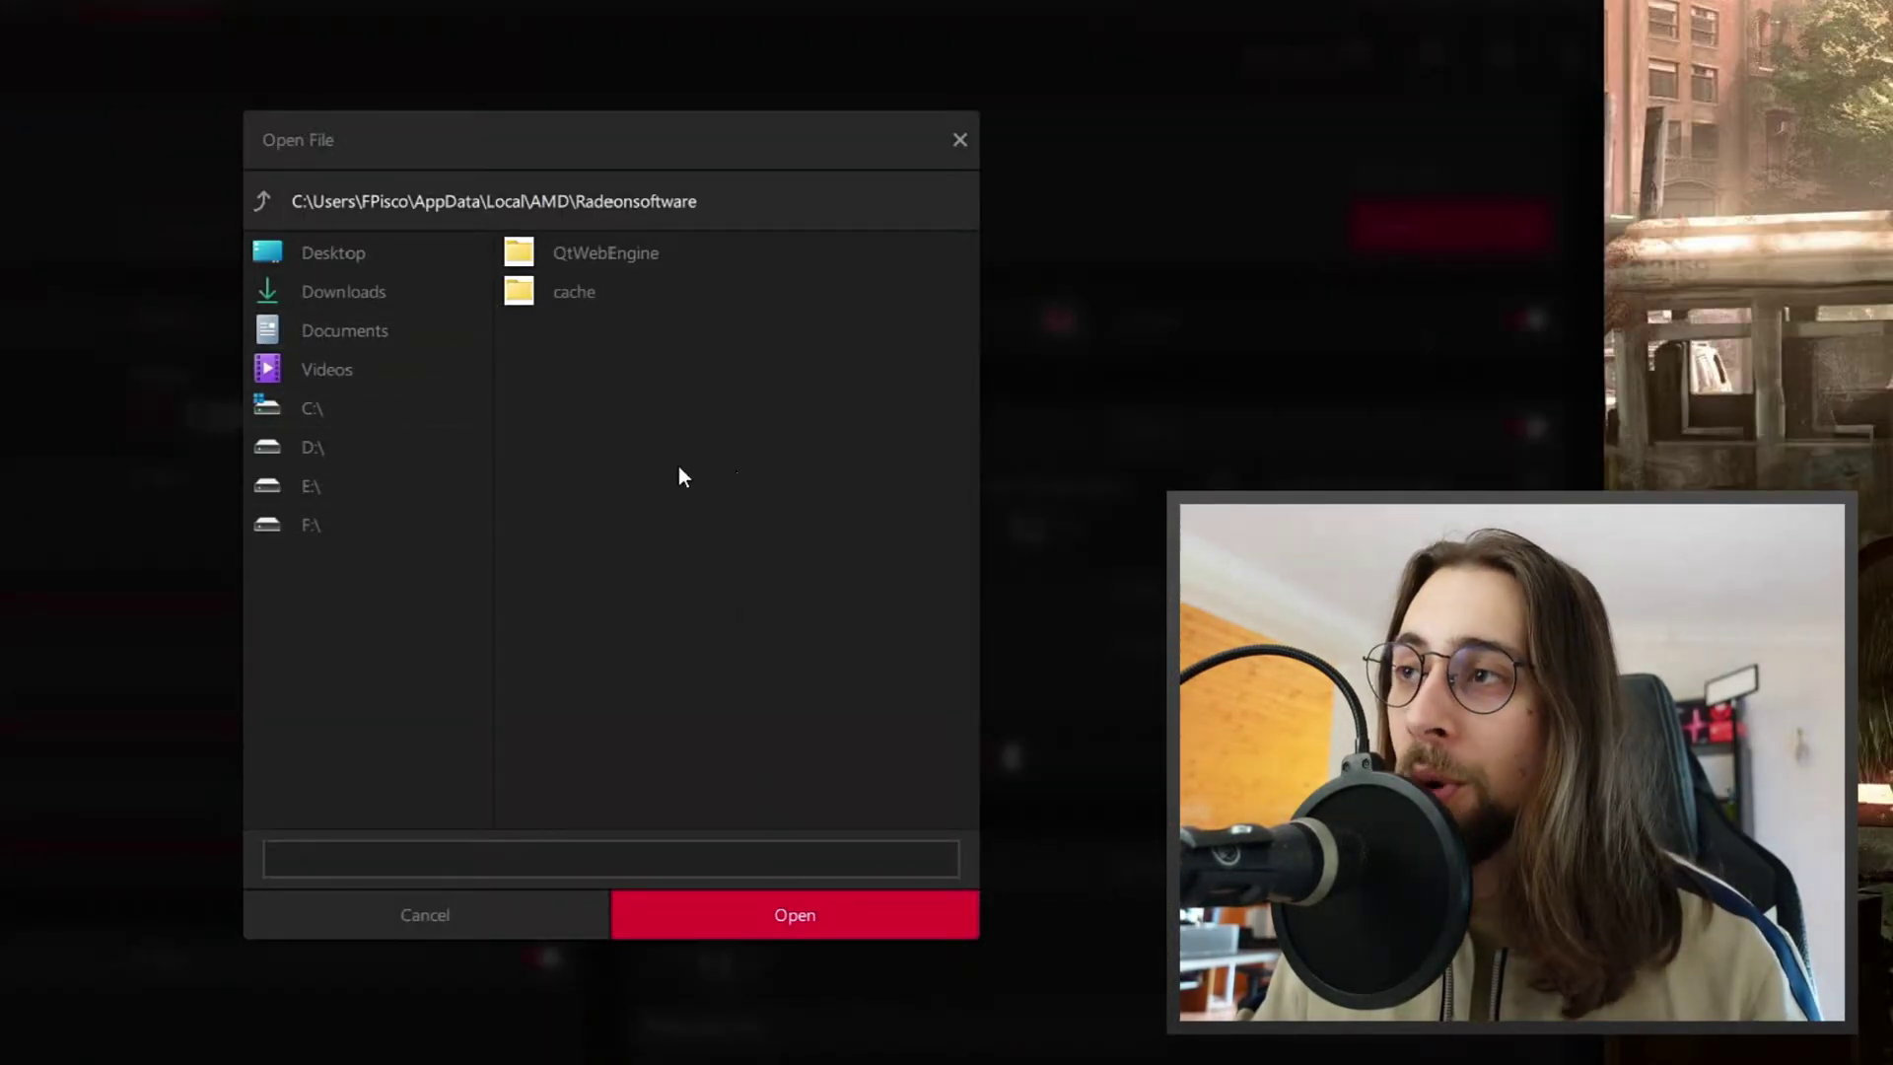
pyautogui.click(960, 139)
pyautogui.scroll(-3, 673, 685)
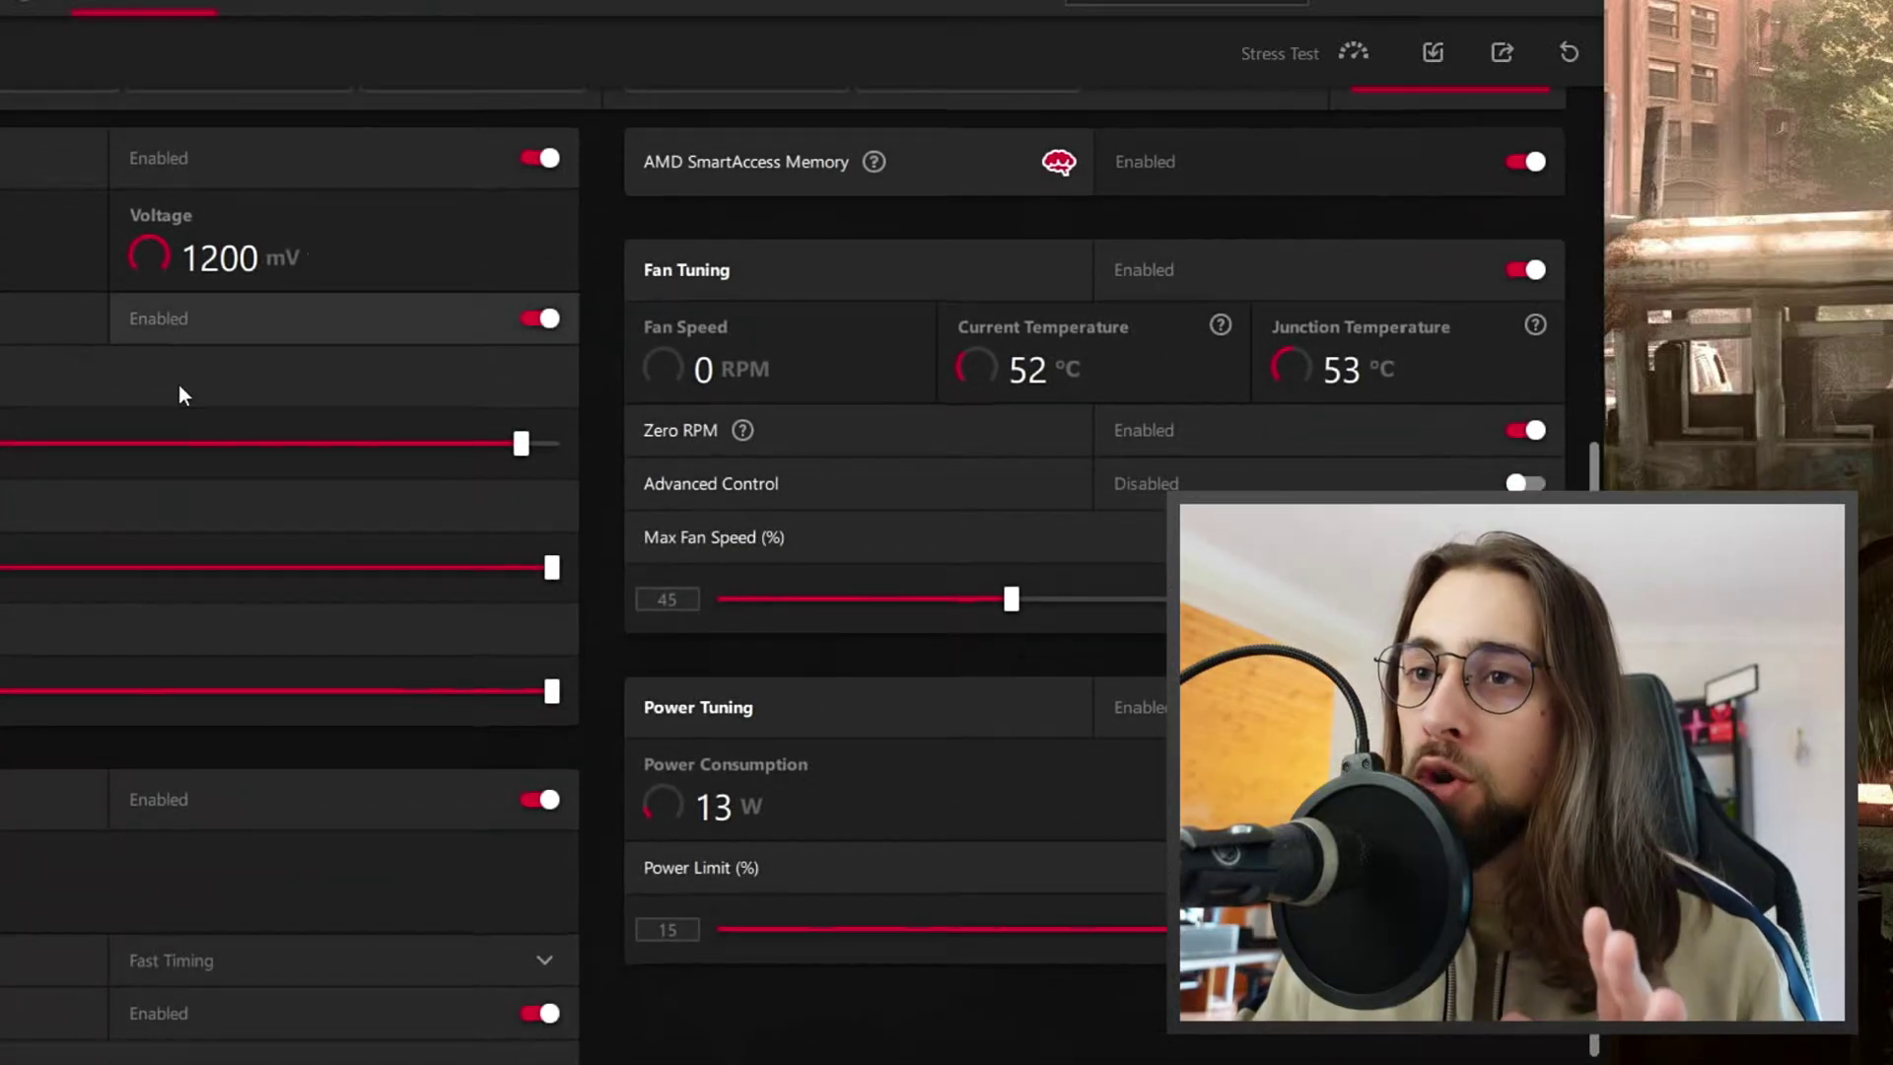
pyautogui.scroll(-2, 394, 986)
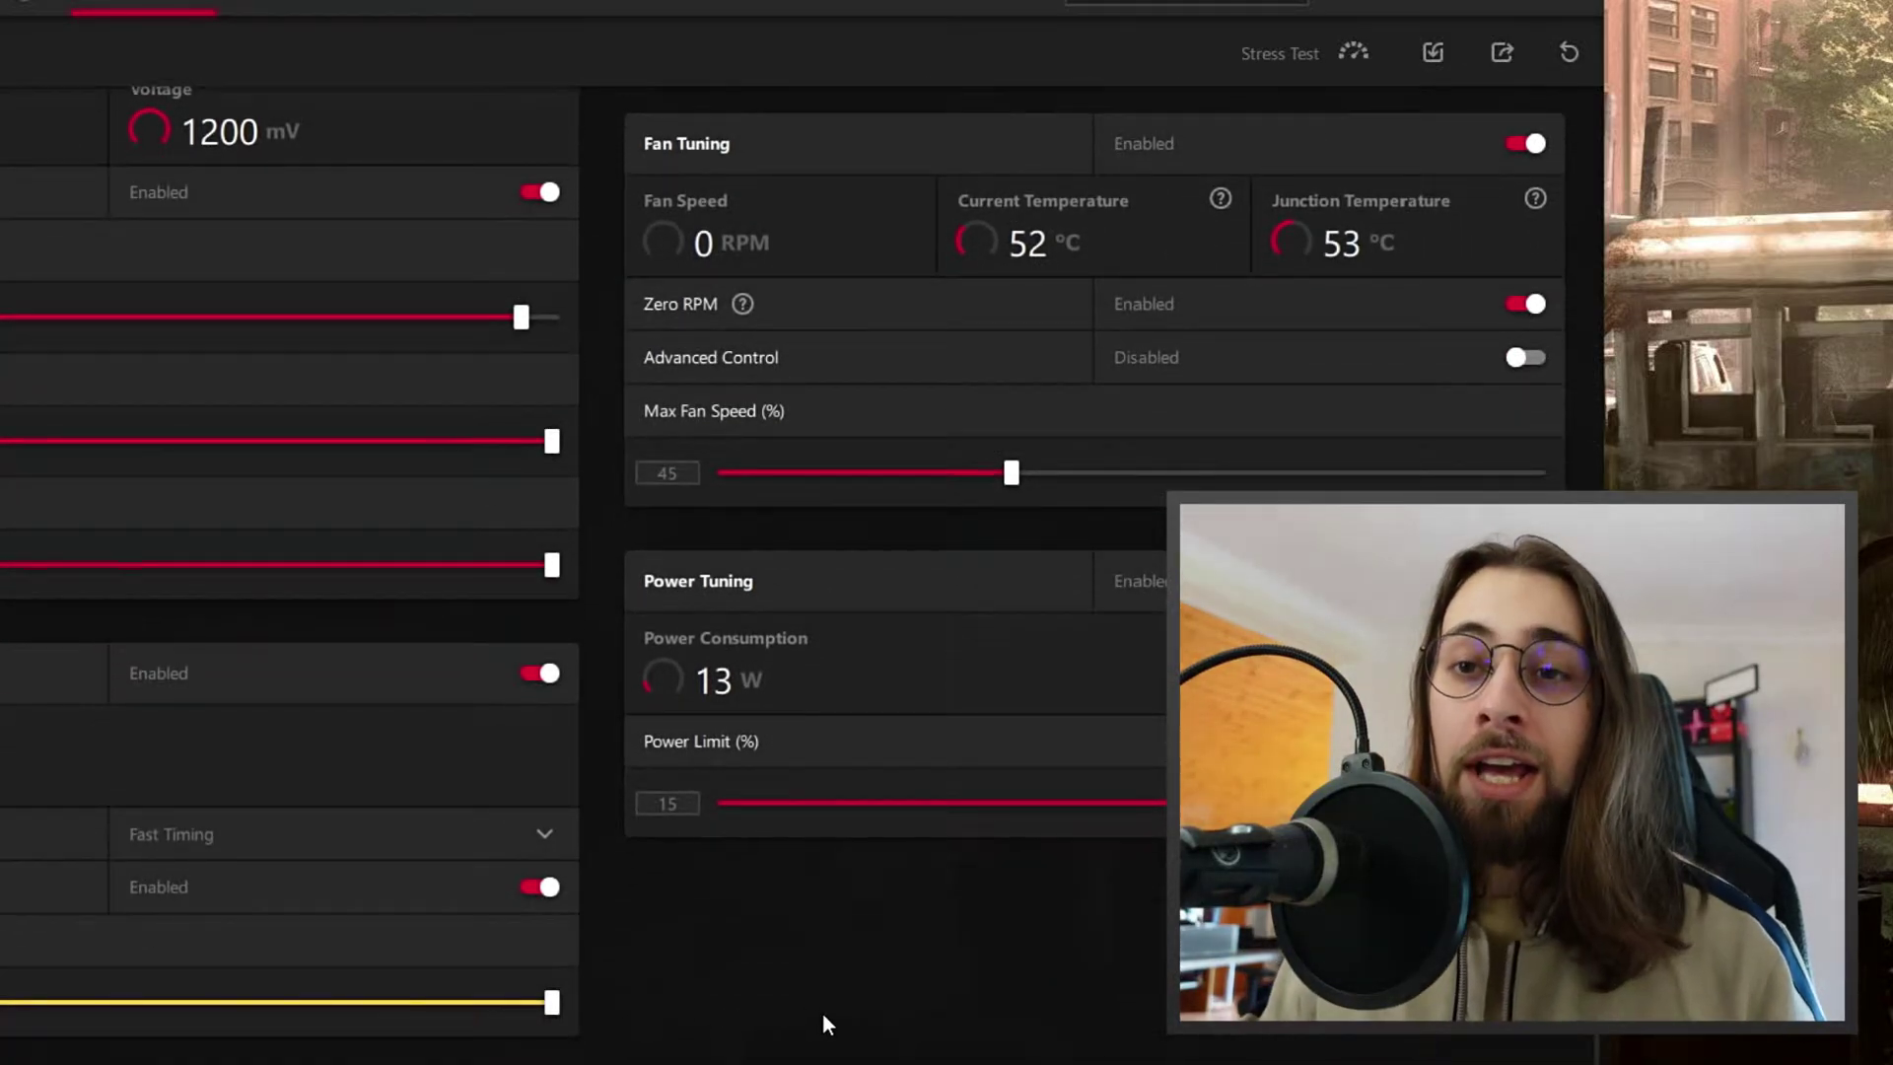